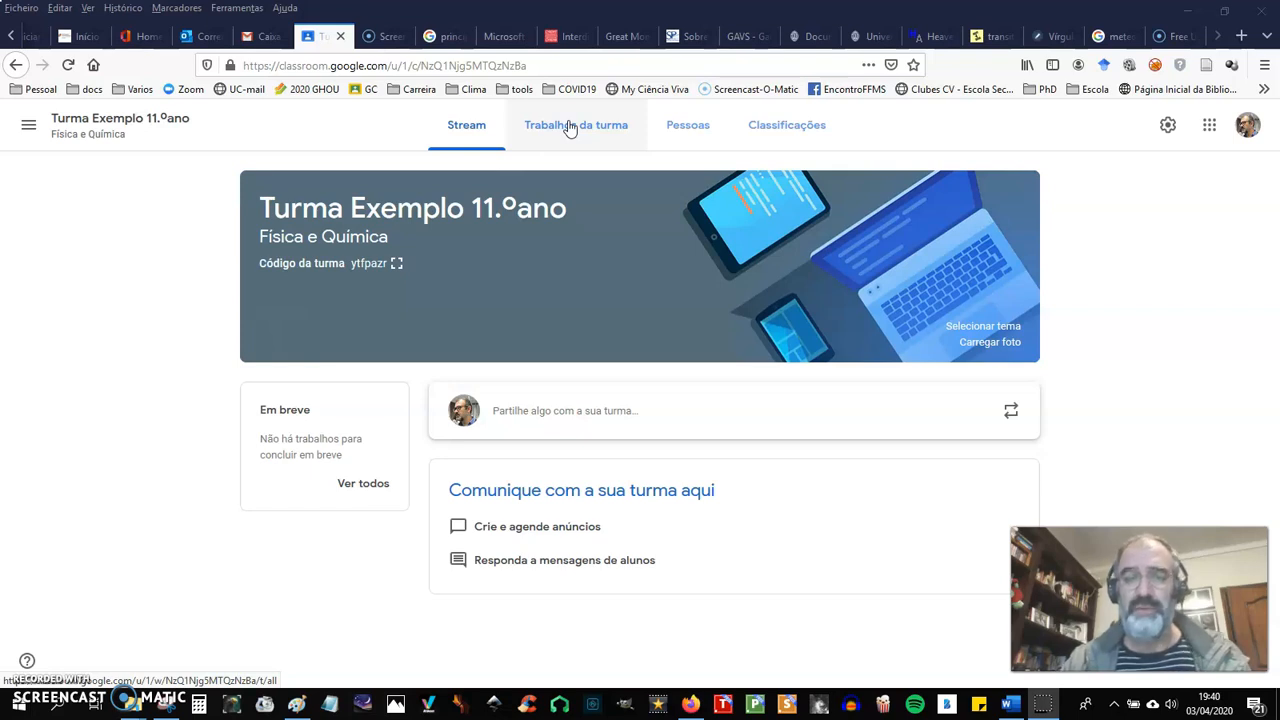
- Create a new assignment (Trabalho) in the class's coursework titled "Princípio de Le Chatelier" with the instructions "shk"
left_click(569, 127)
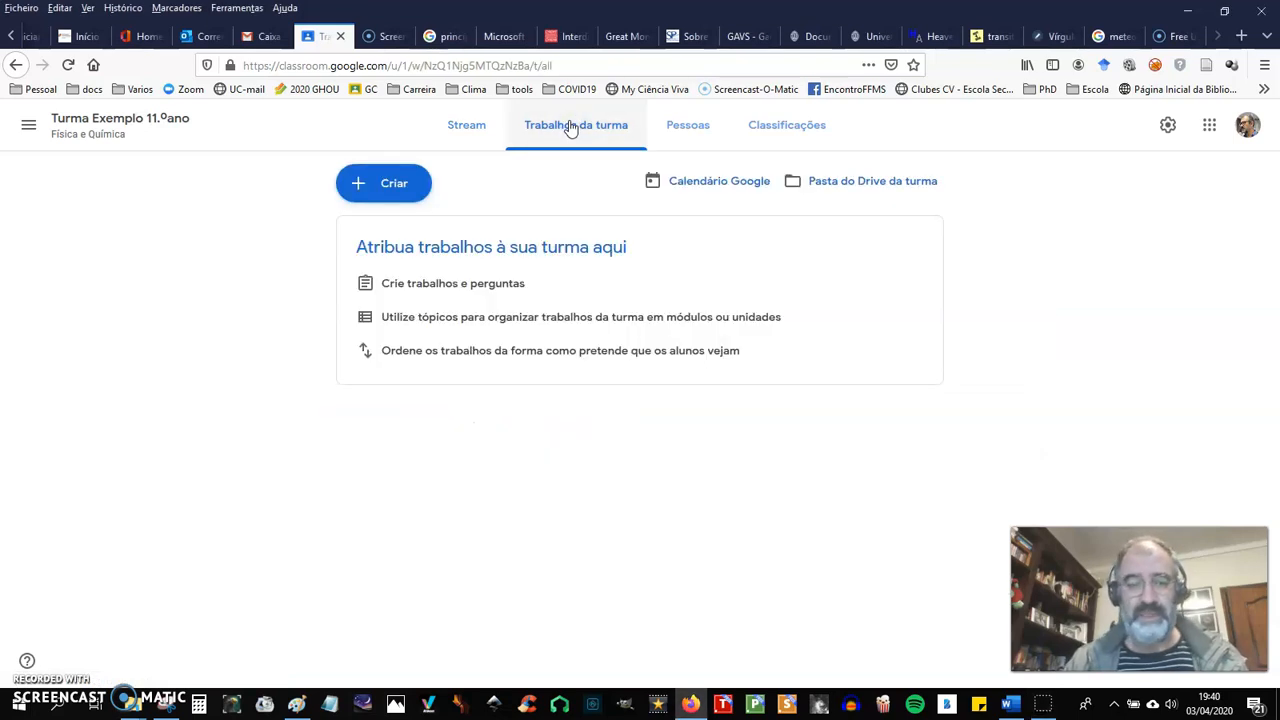
left_click(390, 190)
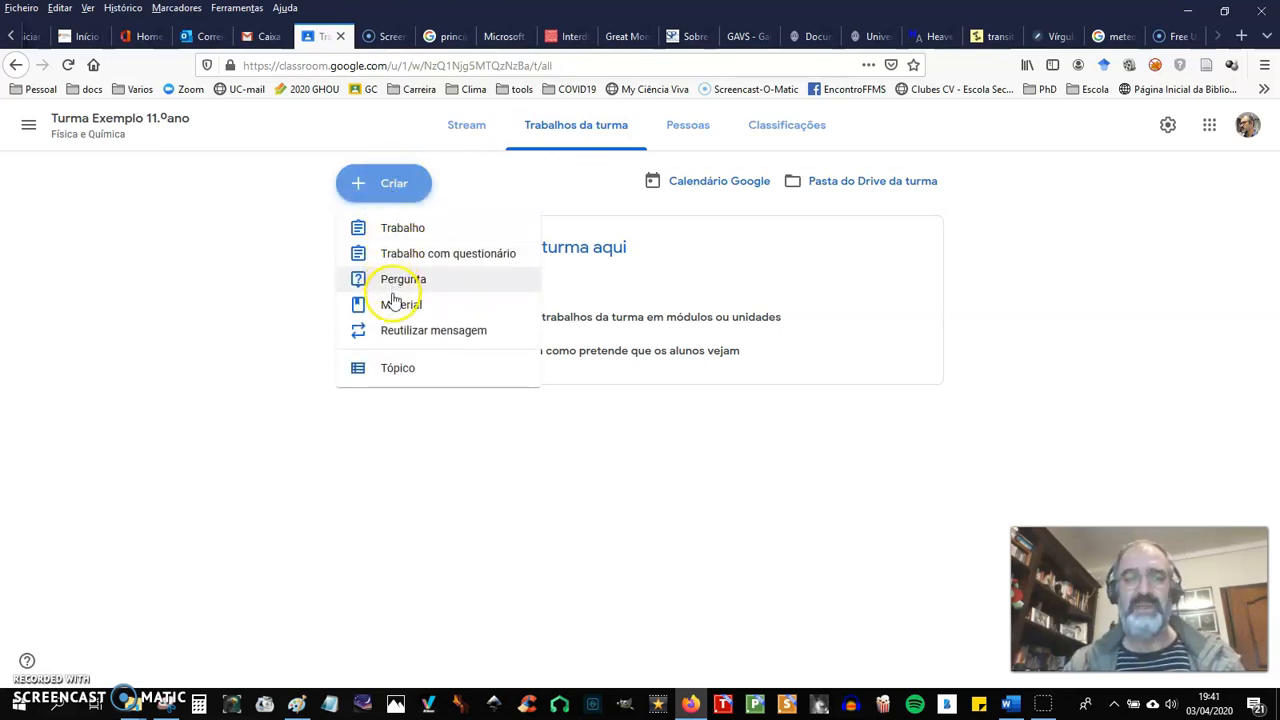
left_click(413, 230)
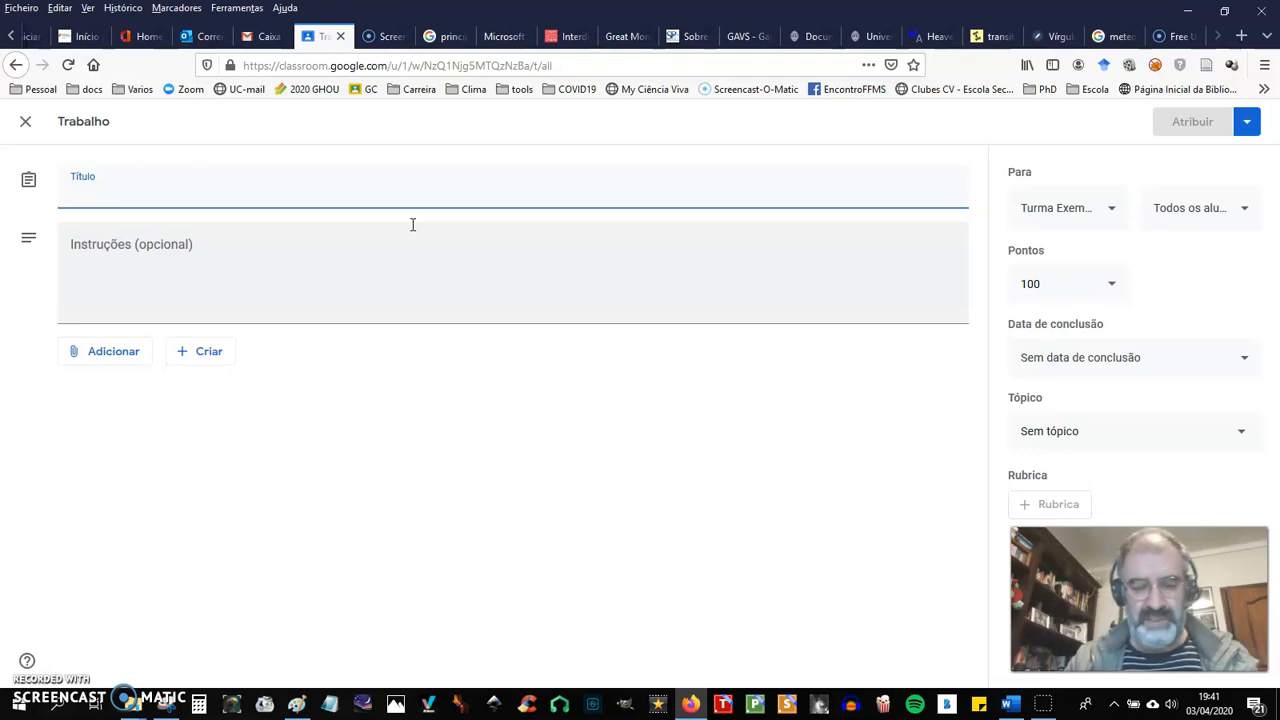
type("Princípio de Le Chatelier")
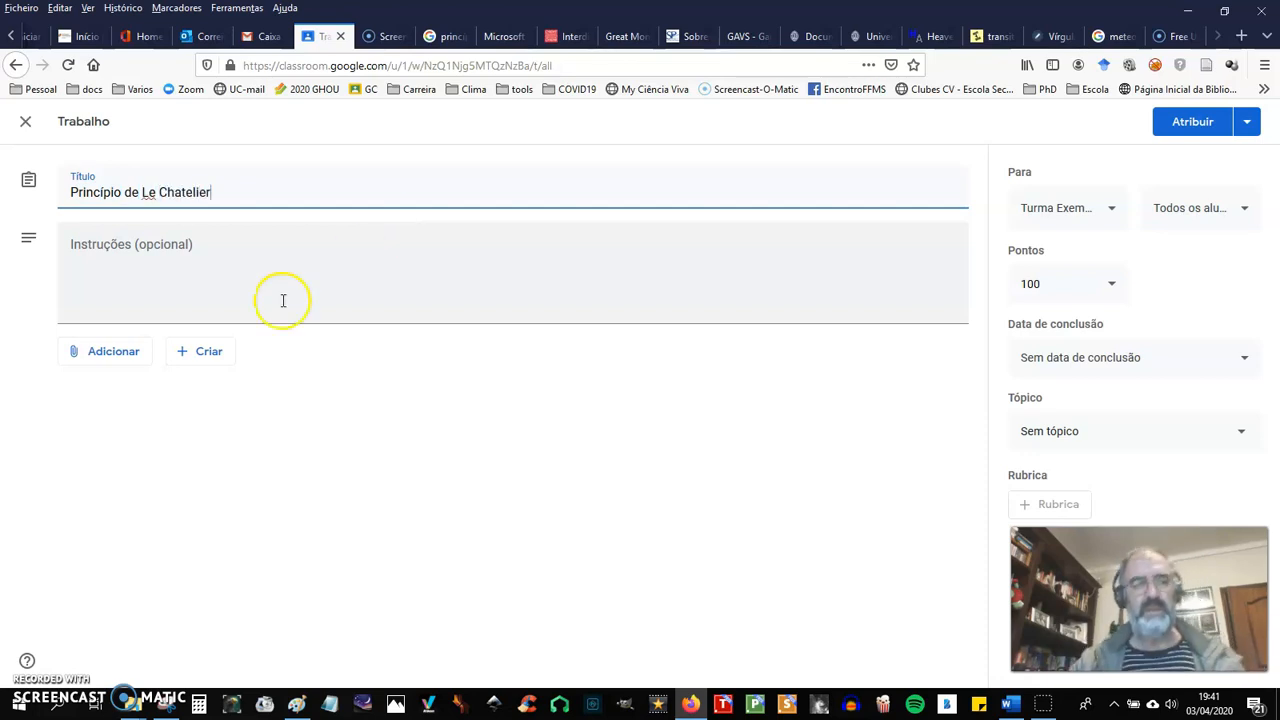
left_click(231, 271)
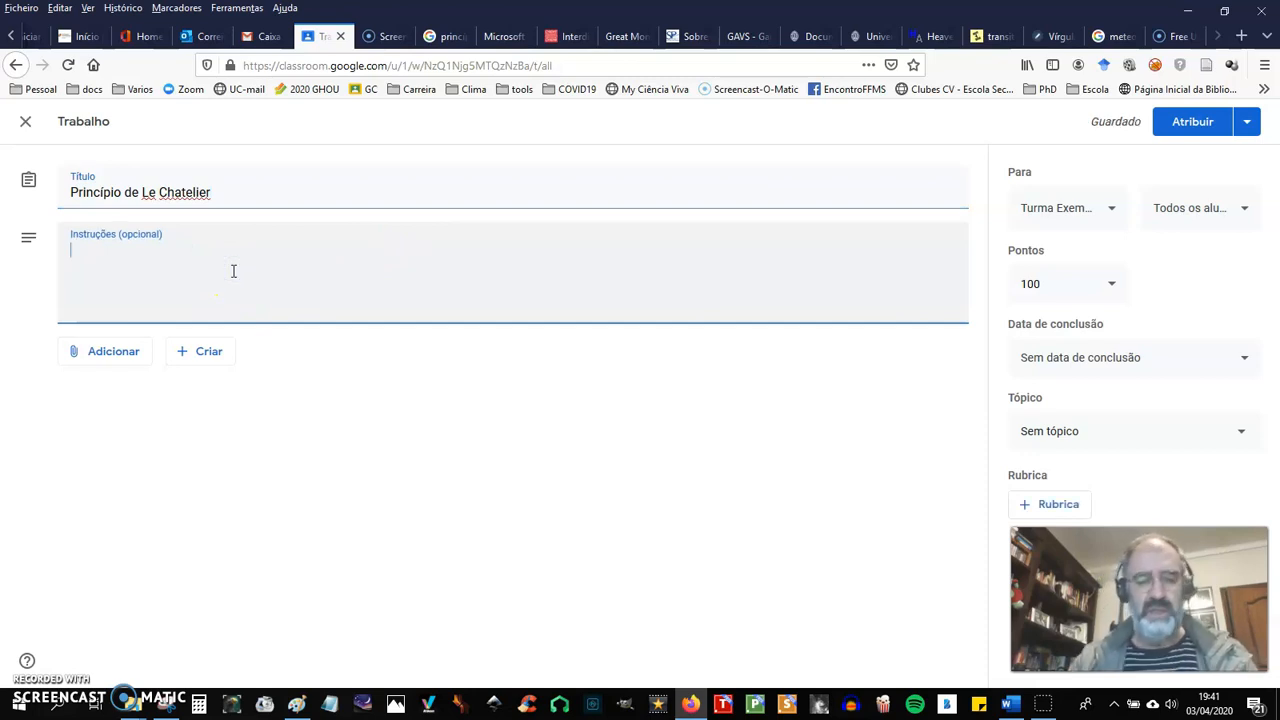
type("shk")
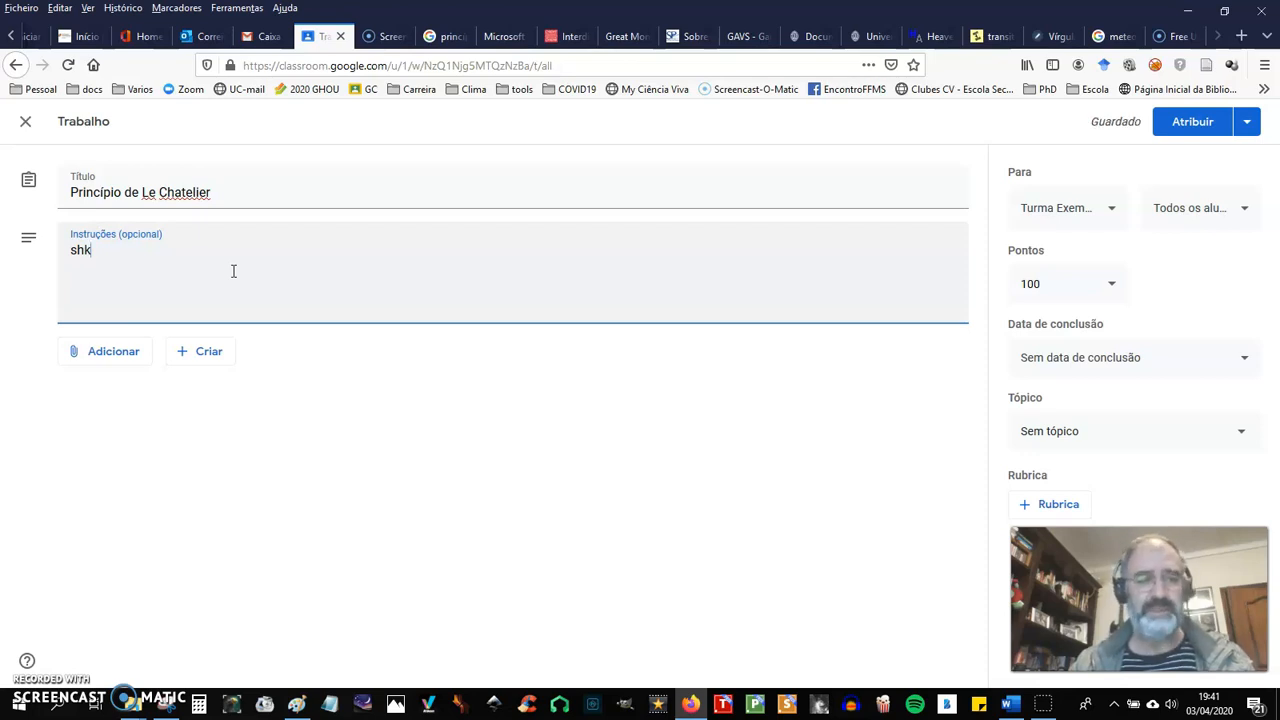
- Search YouTube for "Princípio de le chatelier" from the assignment's attachment options, and close the search without adding a video
left_click(113, 350)
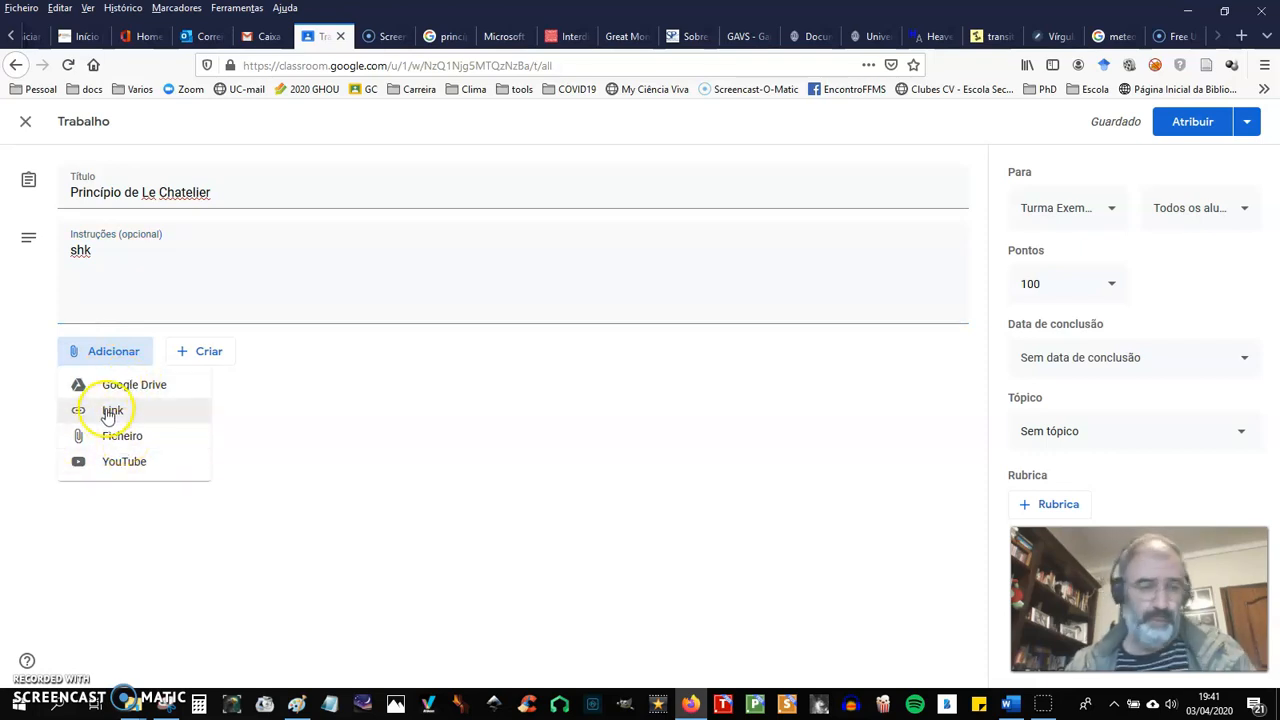
left_click(124, 472)
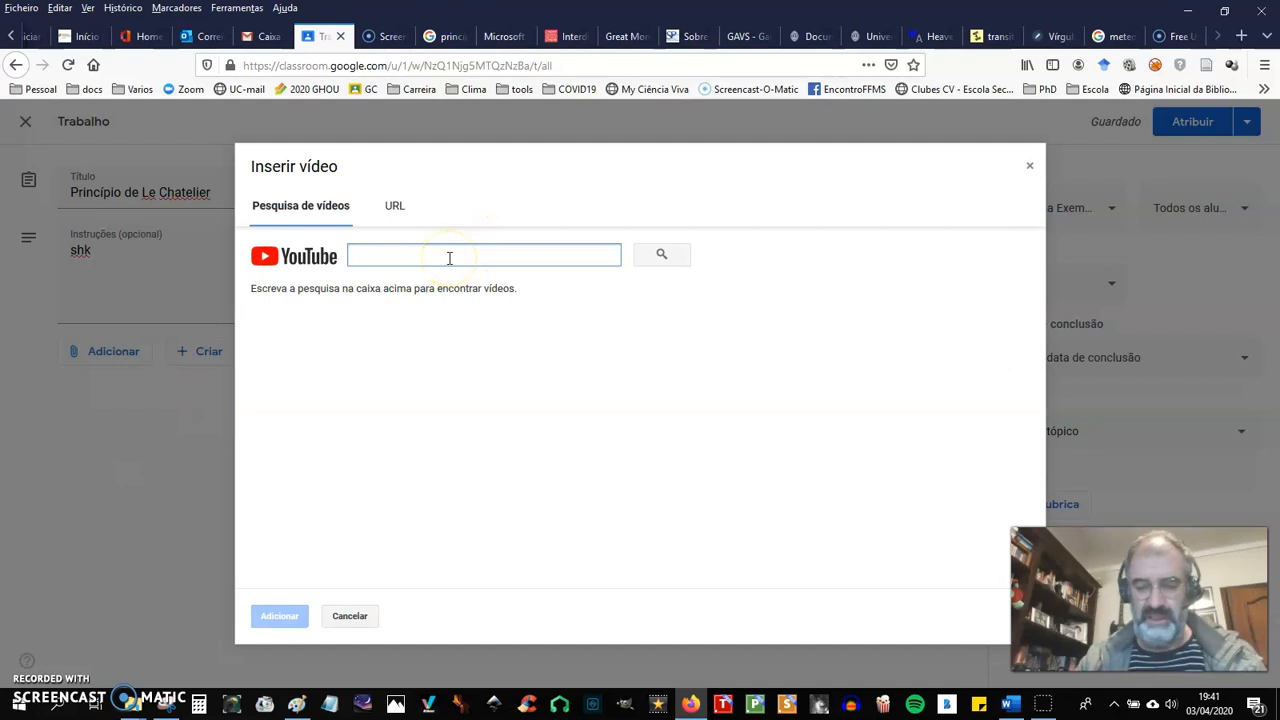
type("Princ")
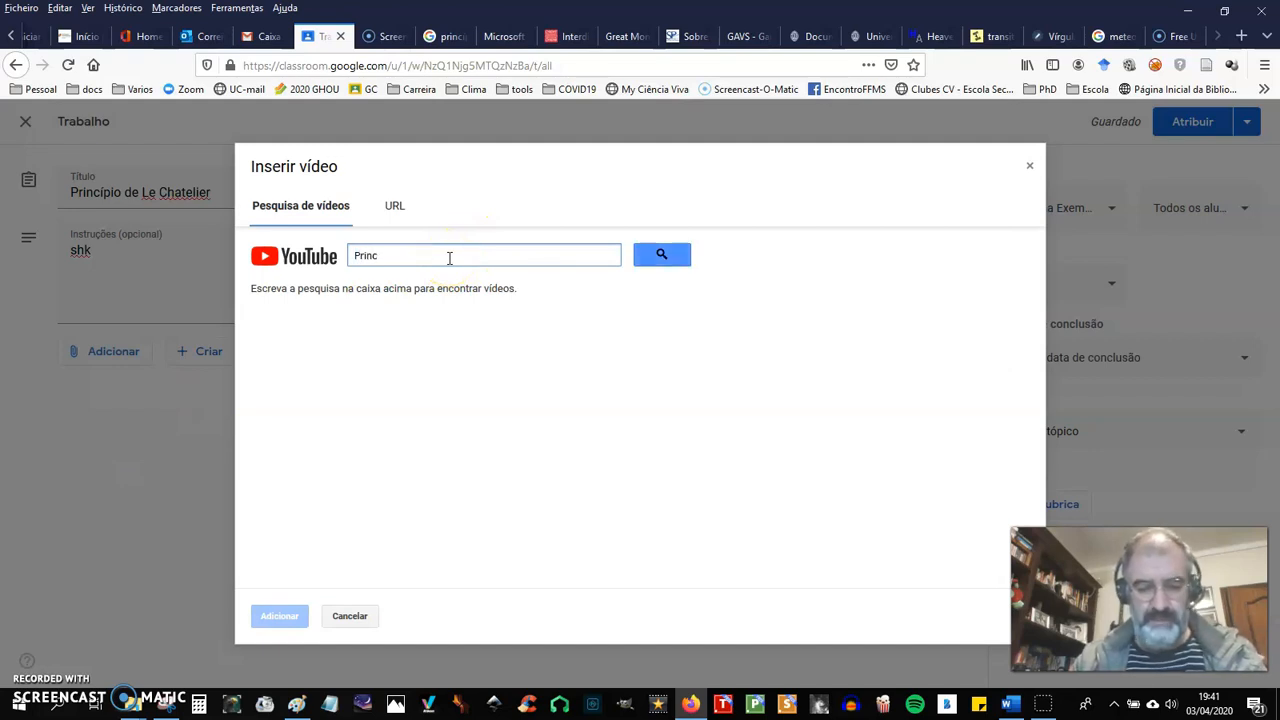
type("ípio de le chatel")
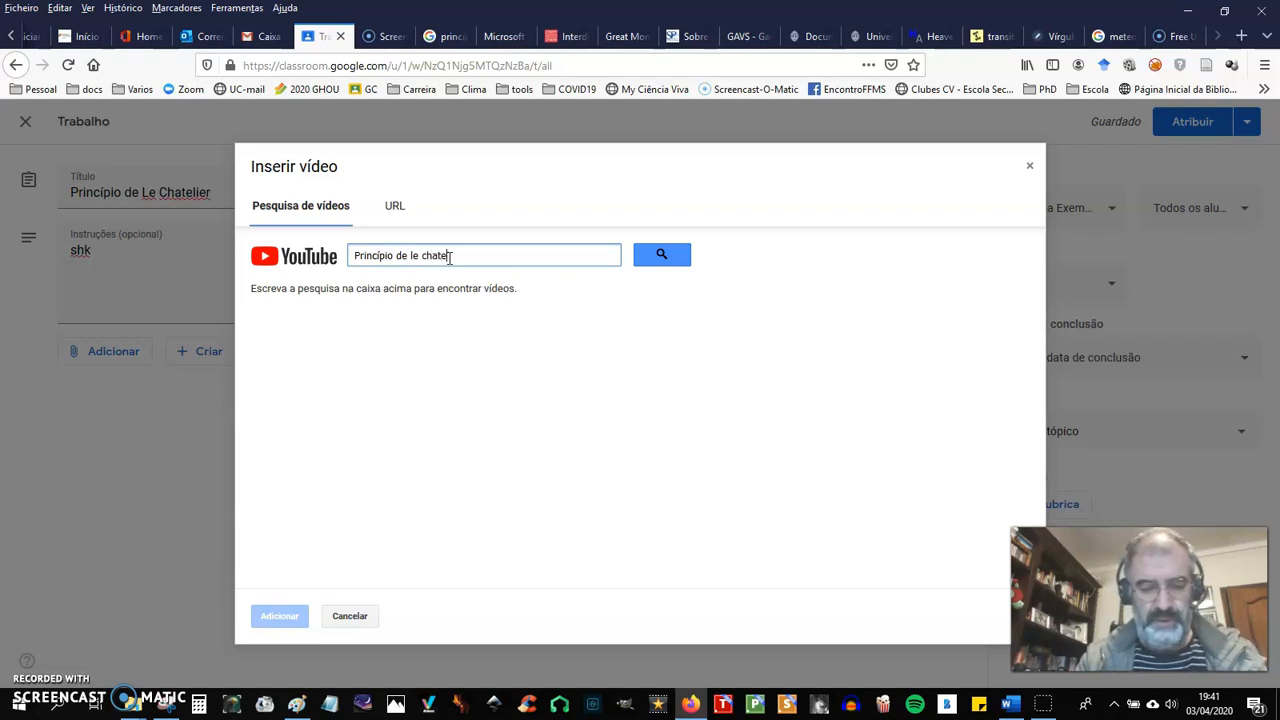
type("er")
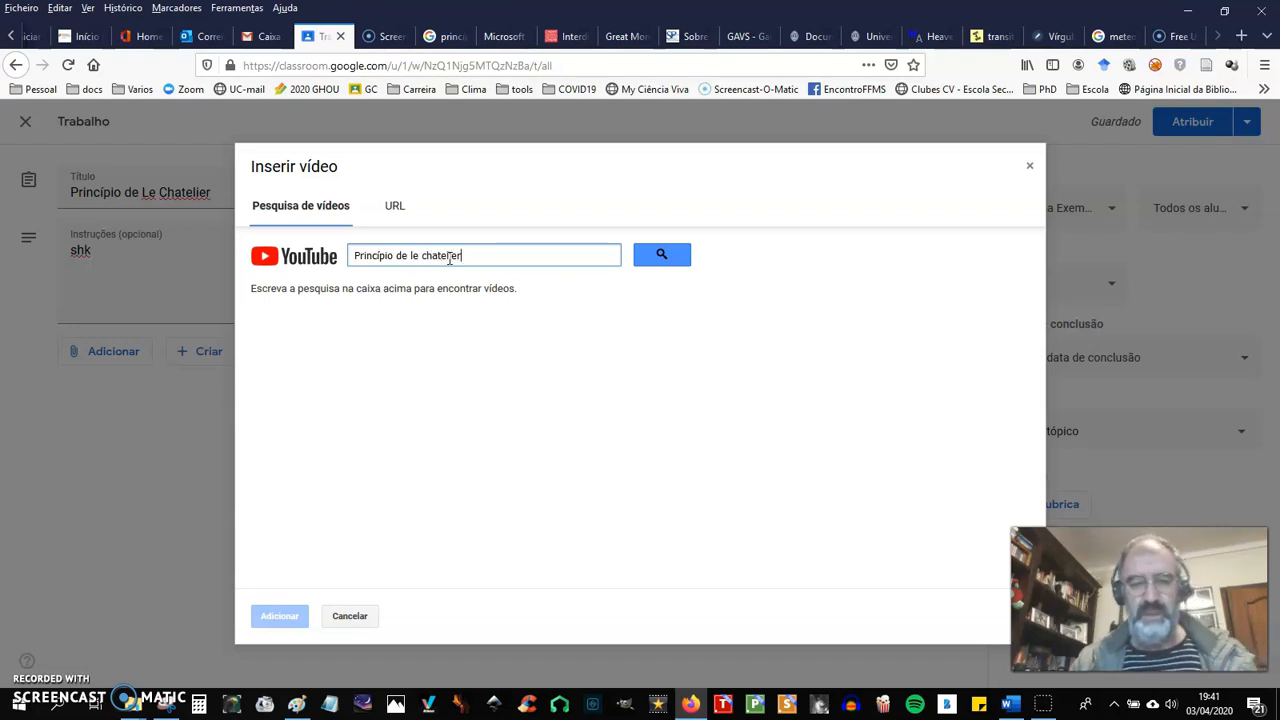
left_click(659, 256)
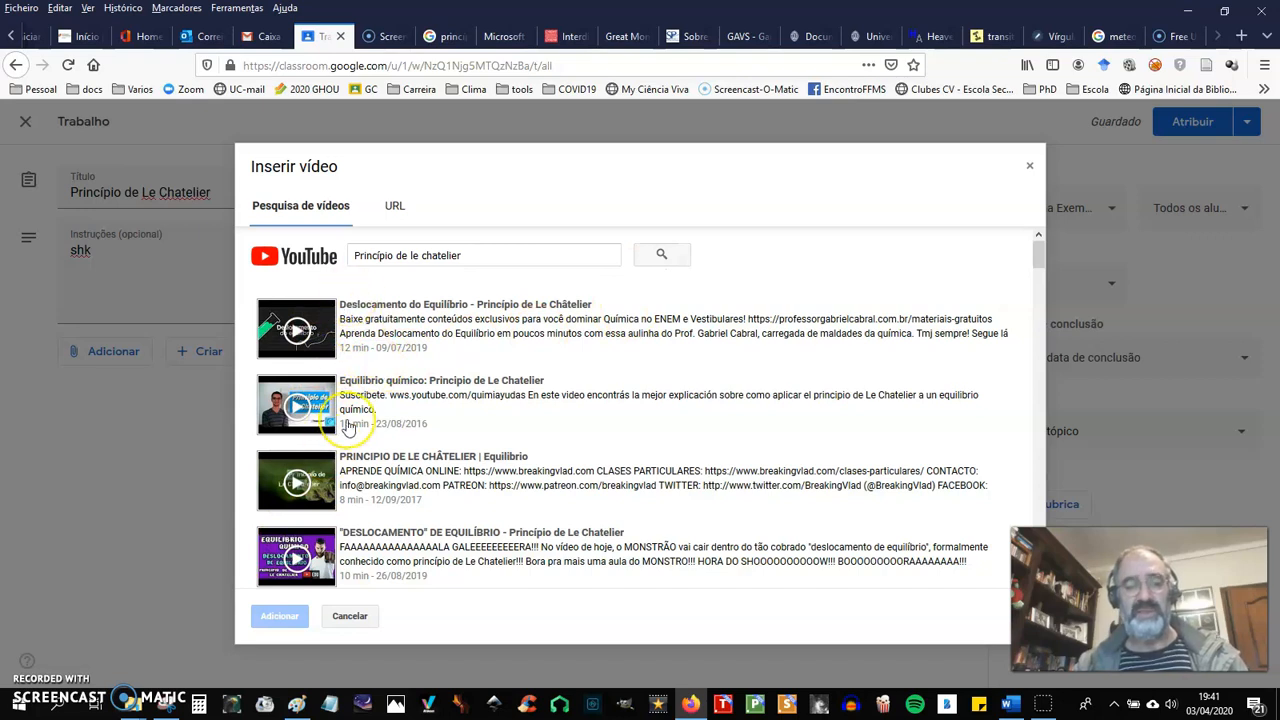
left_click(350, 618)
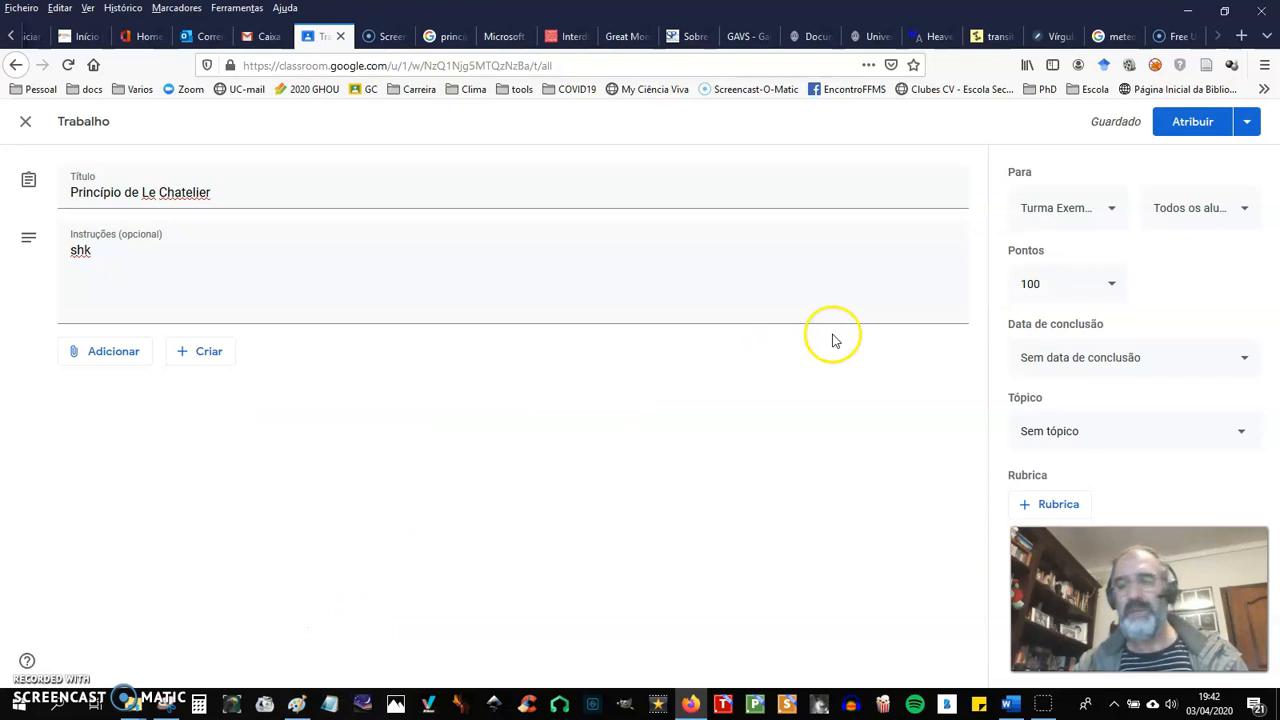
- Examine the assignment's options for recipient classes, students and points without changing them
left_click(1112, 212)
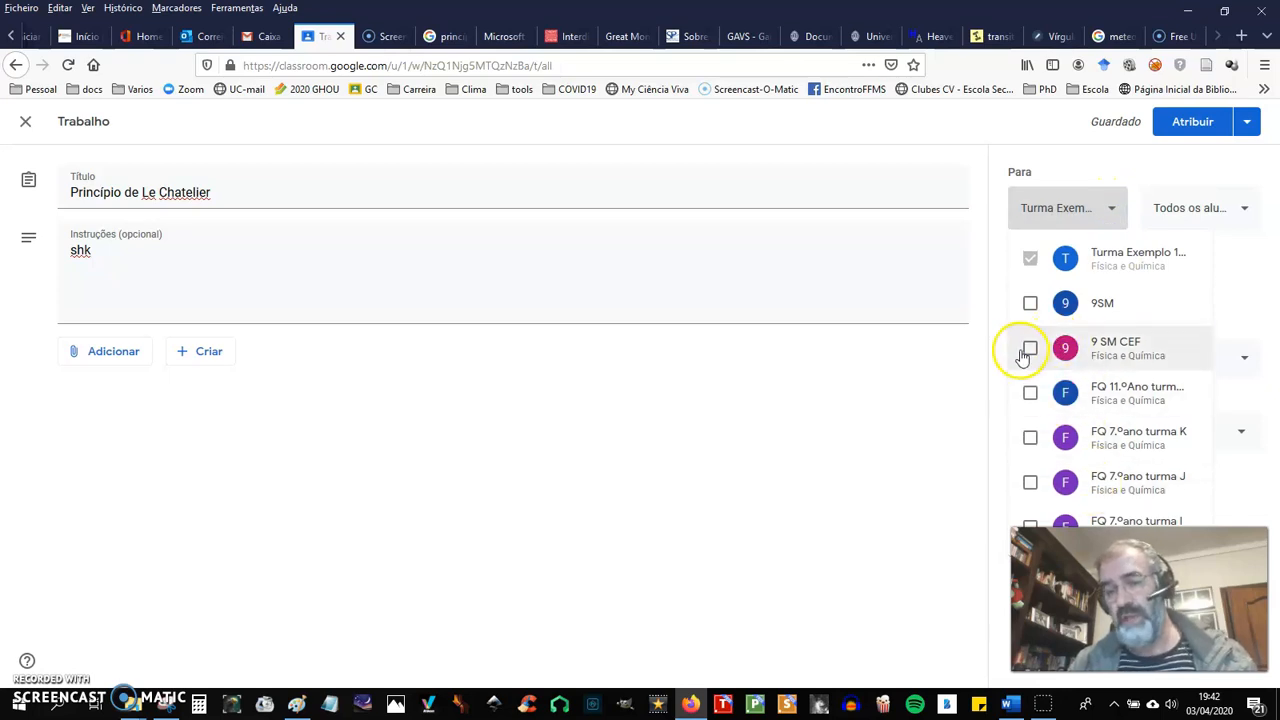
left_click(960, 393)
left_click(1252, 207)
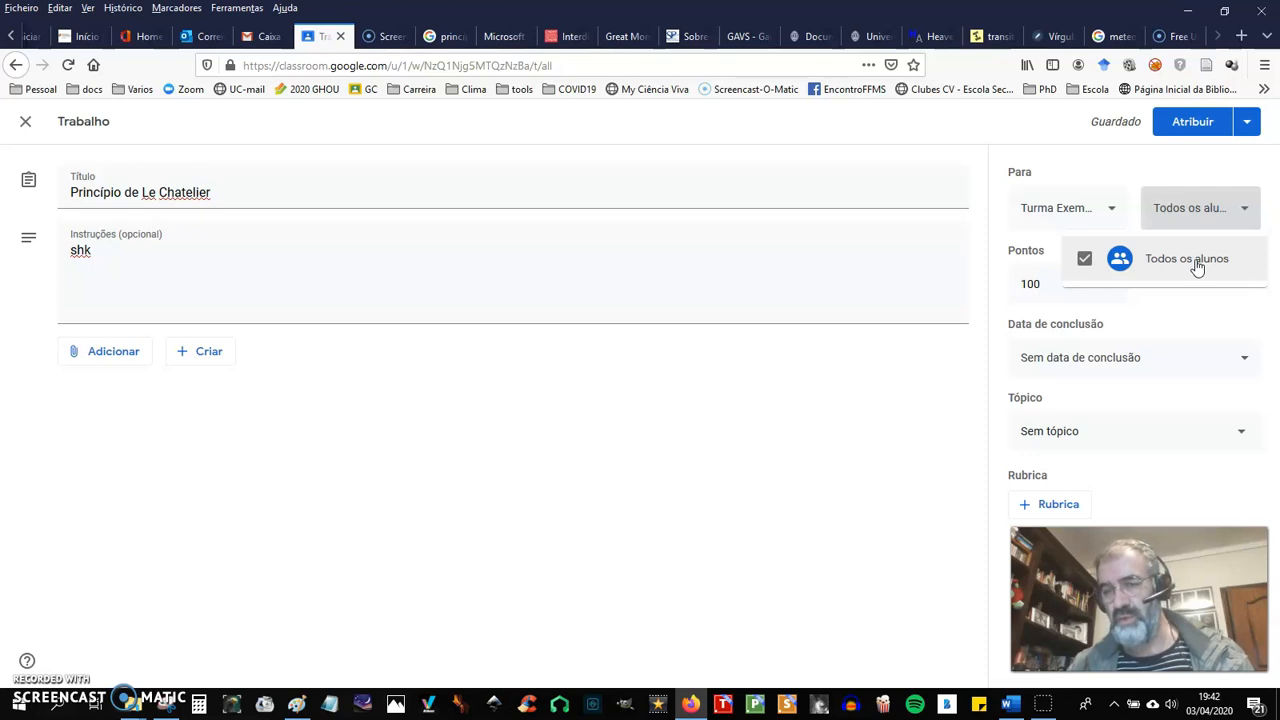
left_click(889, 414)
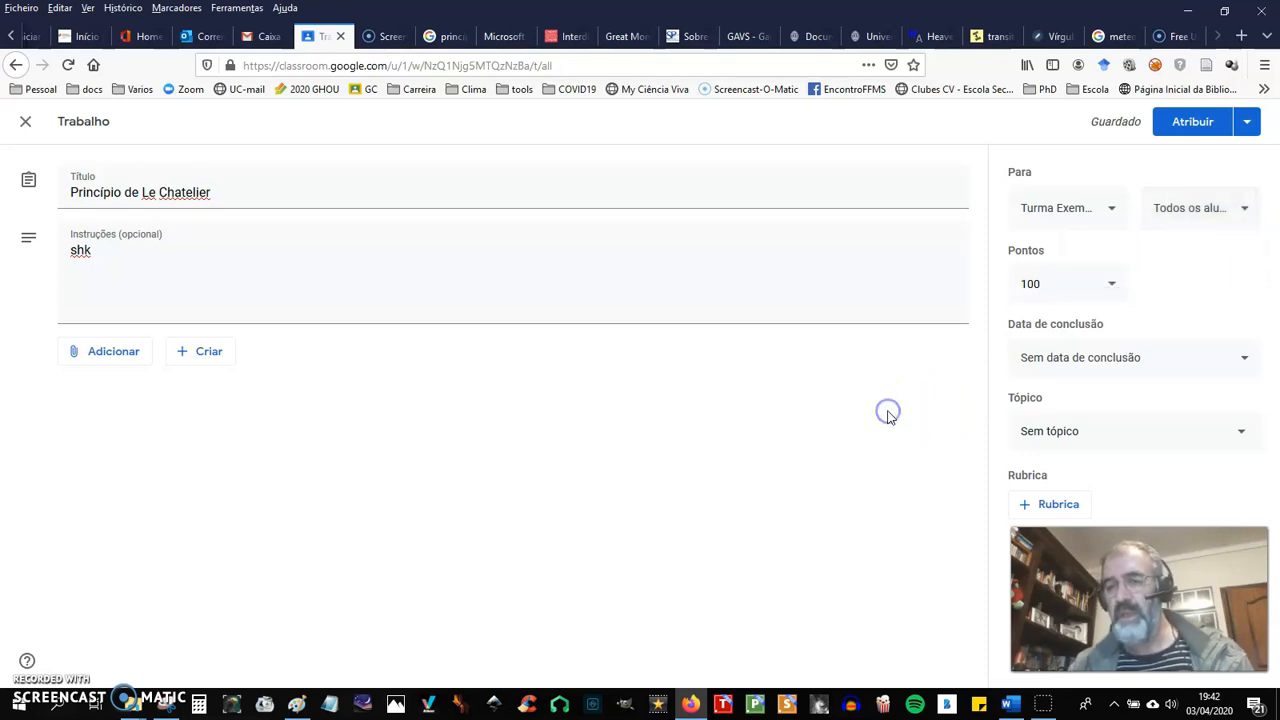
left_click(1111, 284)
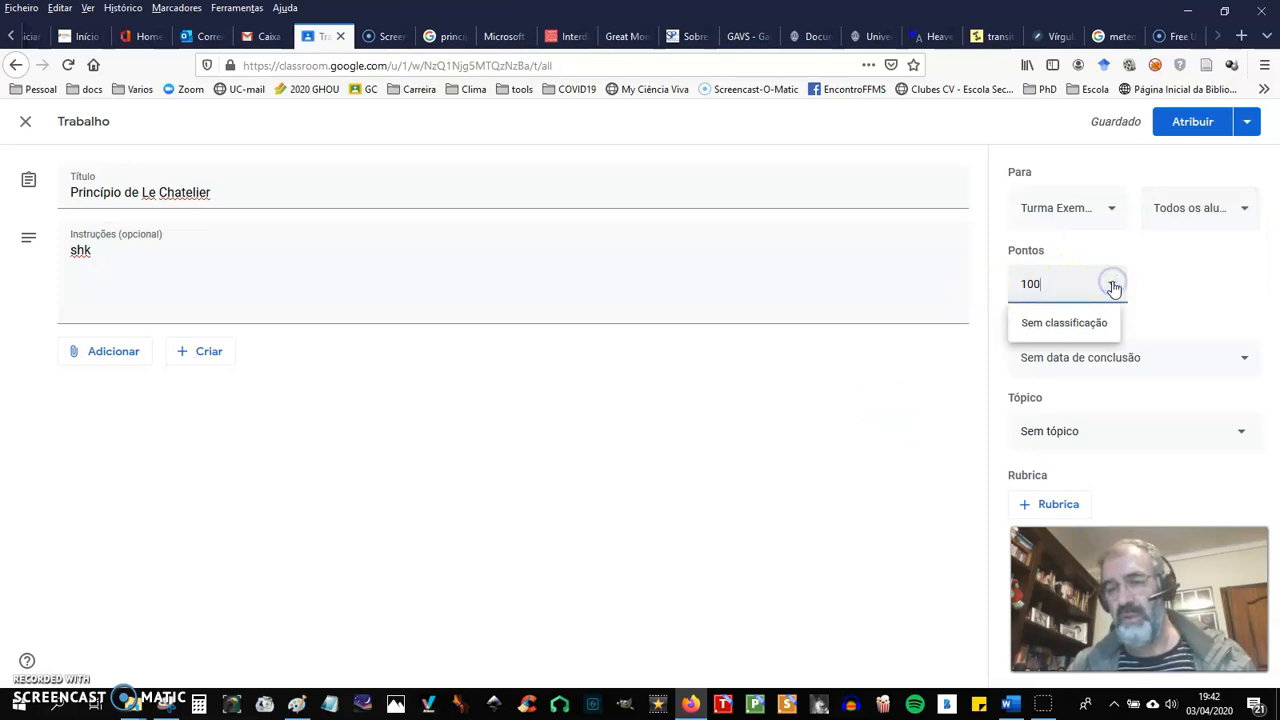
left_click(1065, 323)
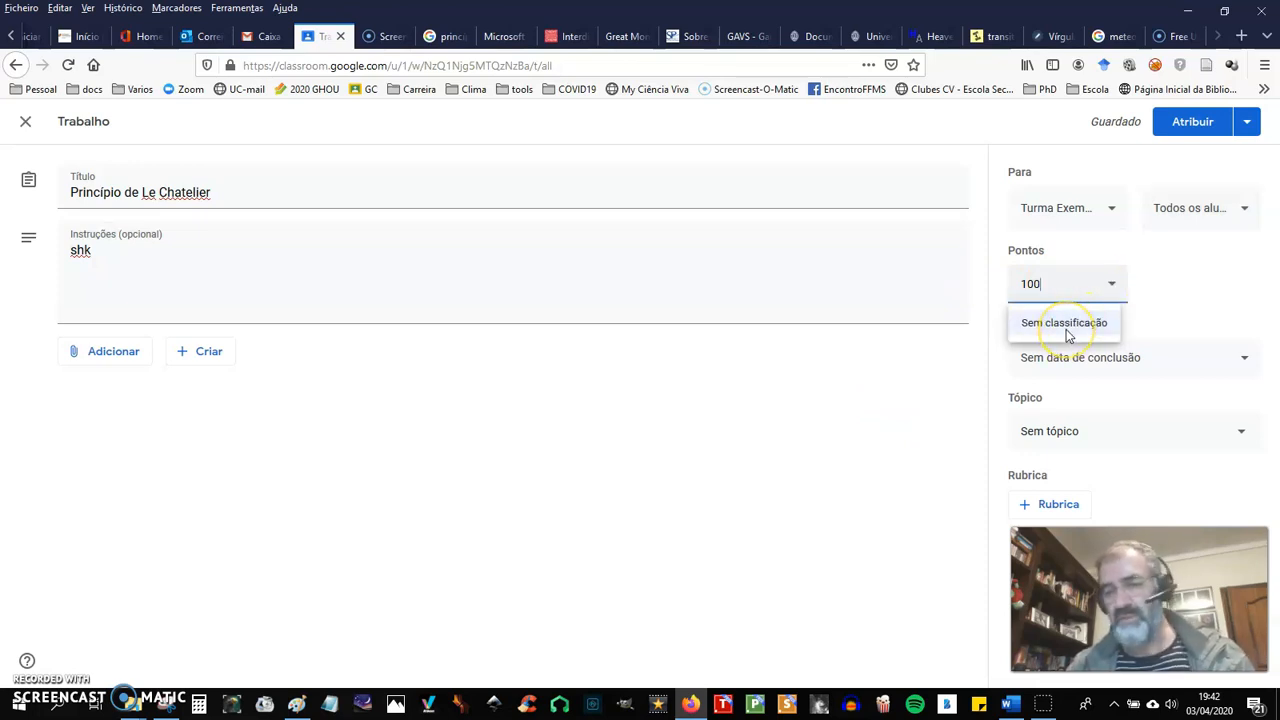
left_click(860, 450)
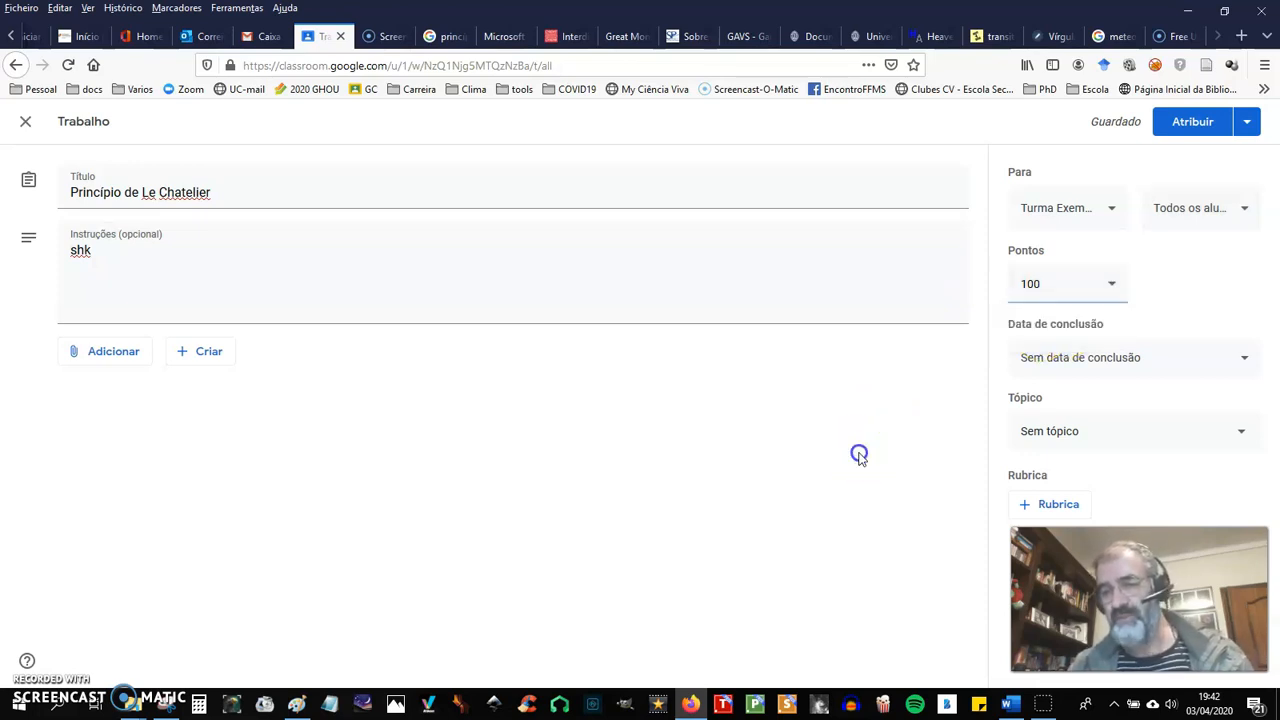
- Set the assignment's due date to 07/04/2020
left_click(1246, 364)
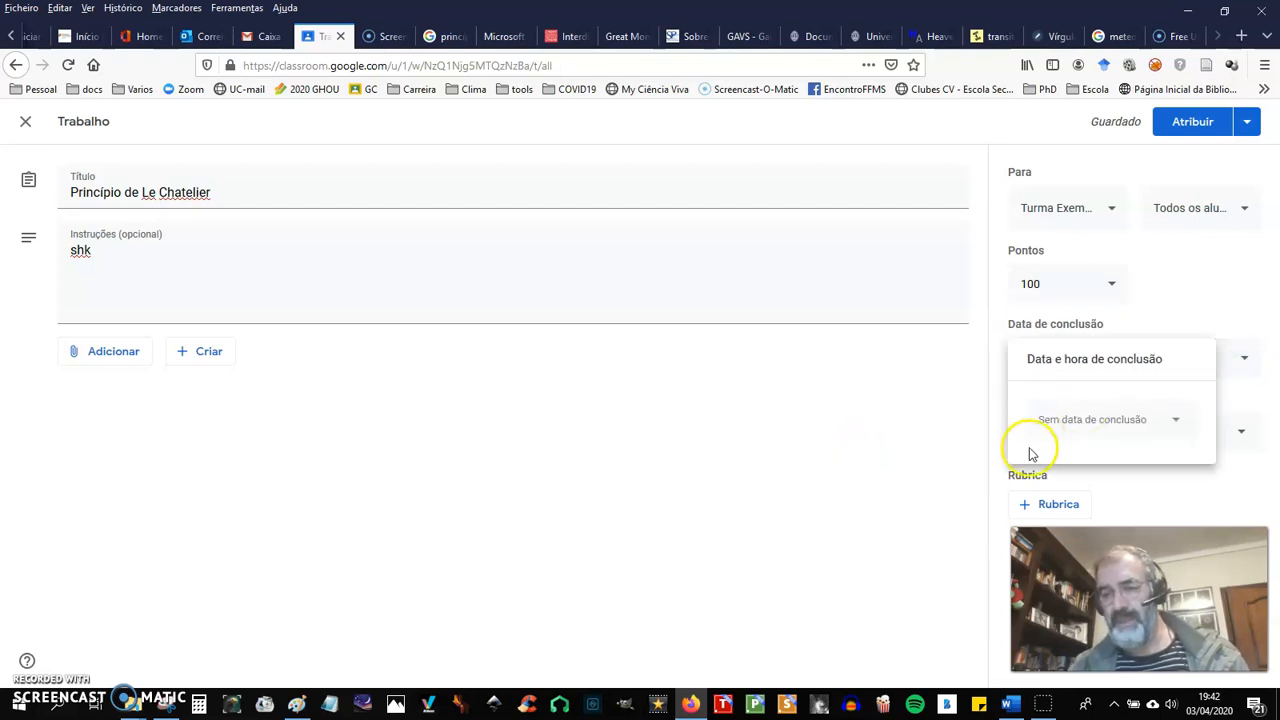
left_click(1177, 421)
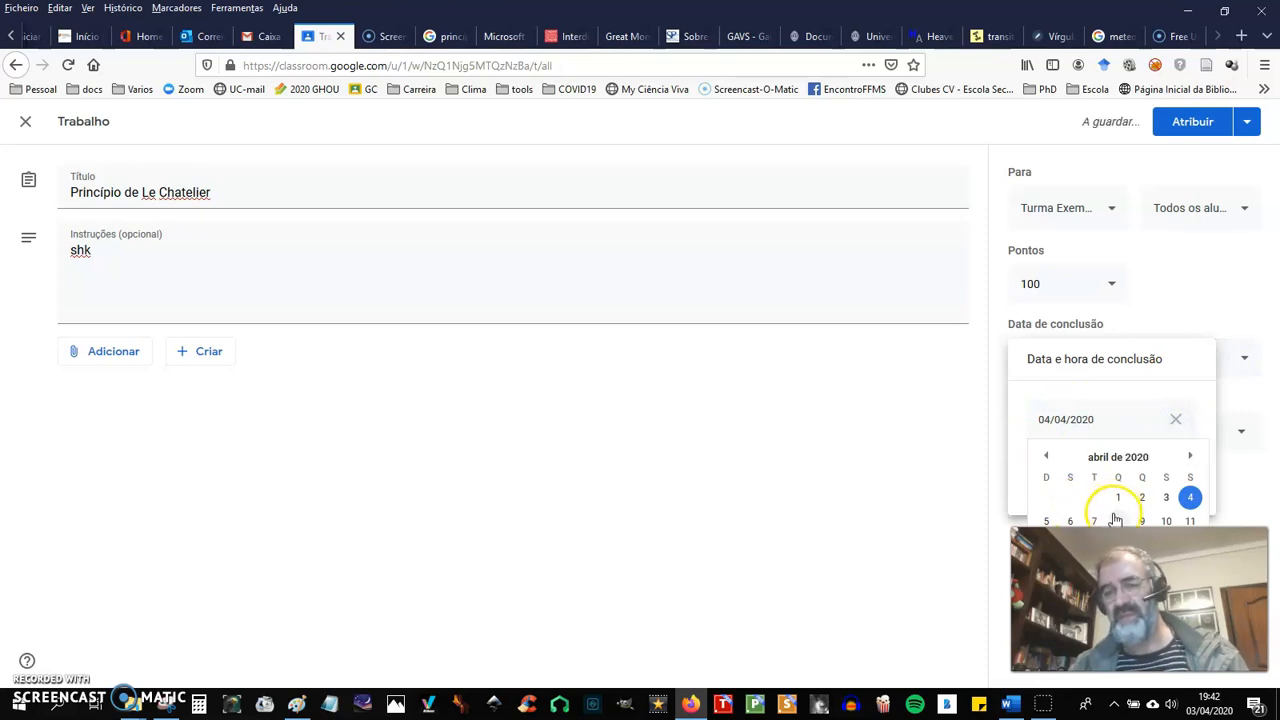
left_click(1095, 520)
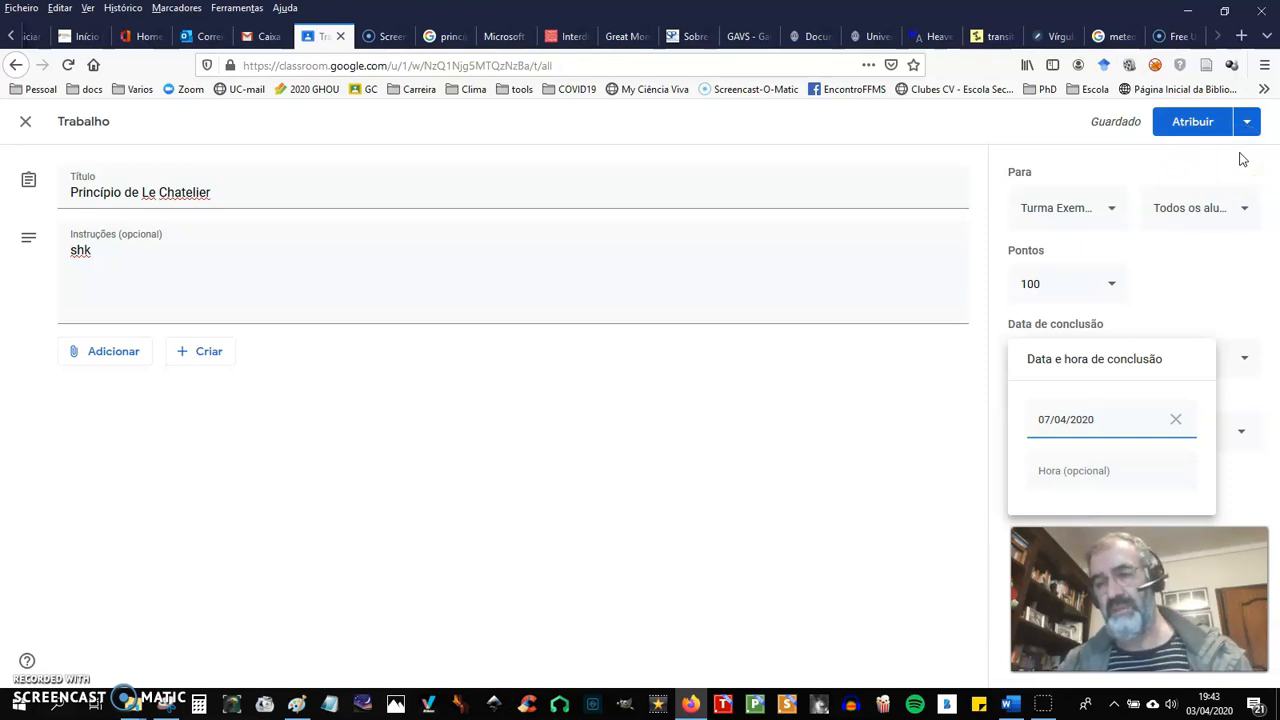
- Check the assignment's publishing and scheduling options, and close it unpublished as a draft
left_click(1248, 121)
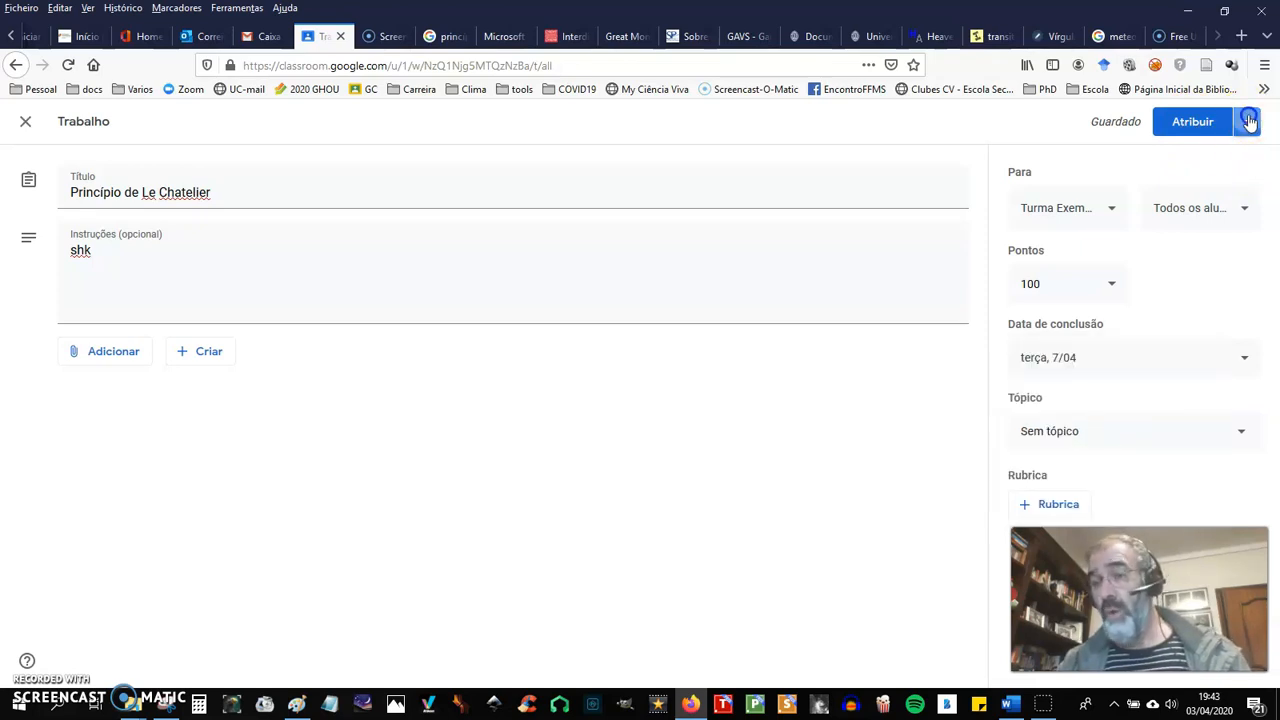
left_click(1164, 152)
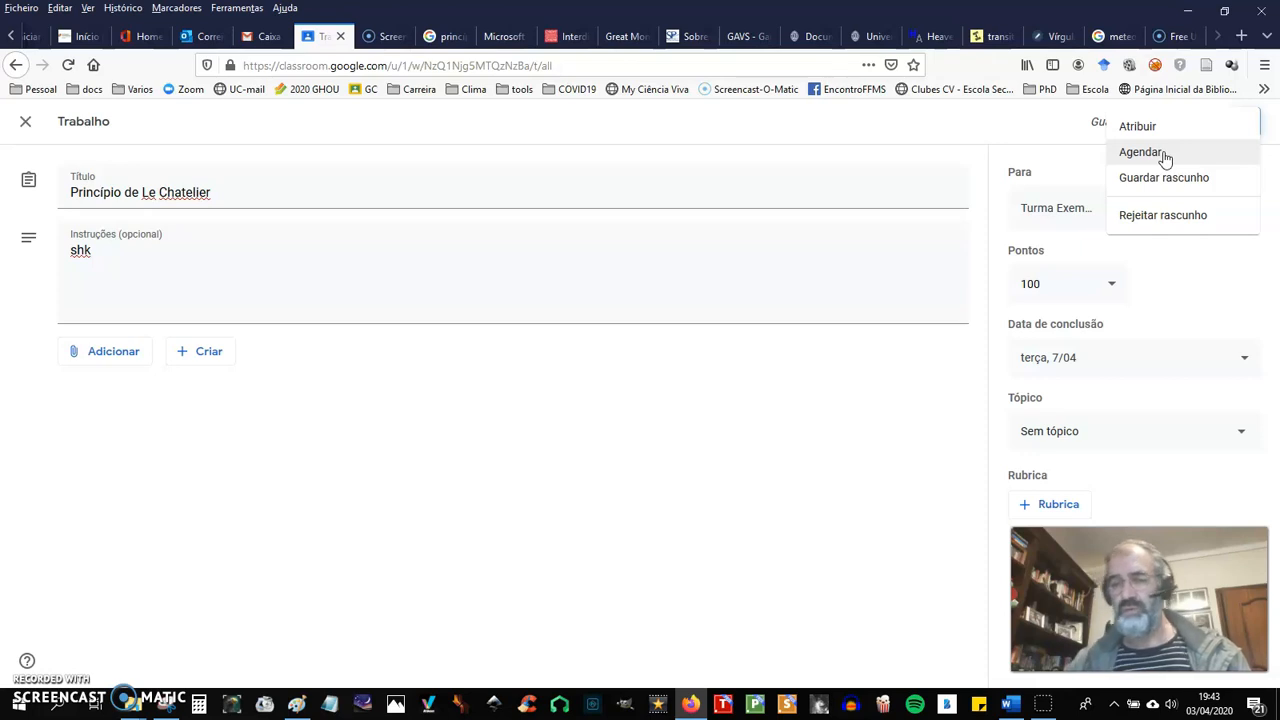
left_click(390, 147)
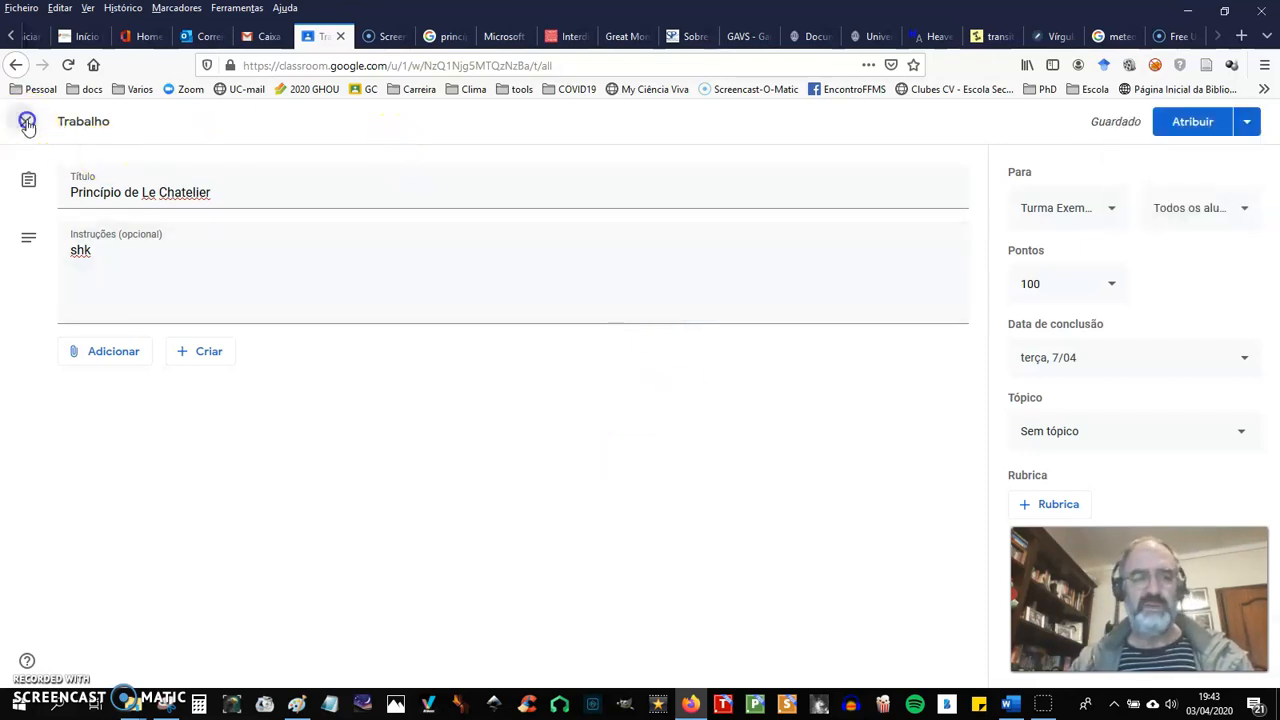
left_click(27, 121)
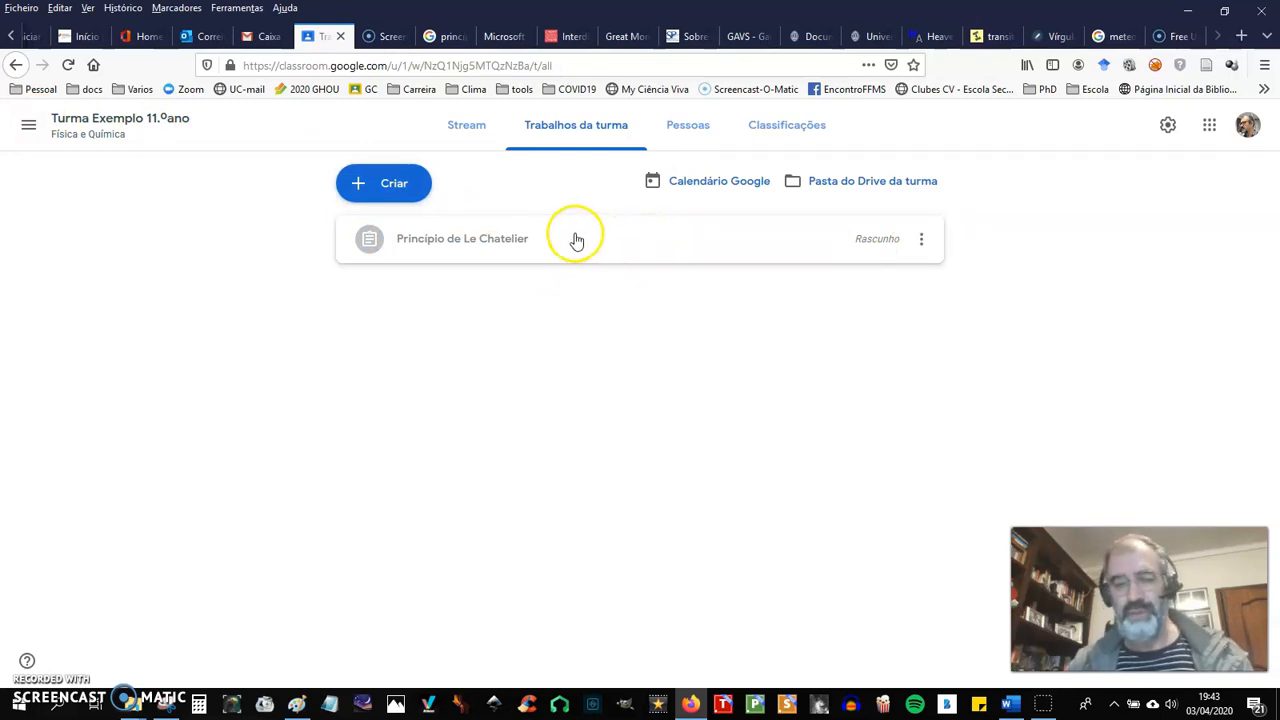
- Expand the draft "Princípio de Le Chatelier", open it in the assignment editor, and return to the coursework list
left_click(777, 238)
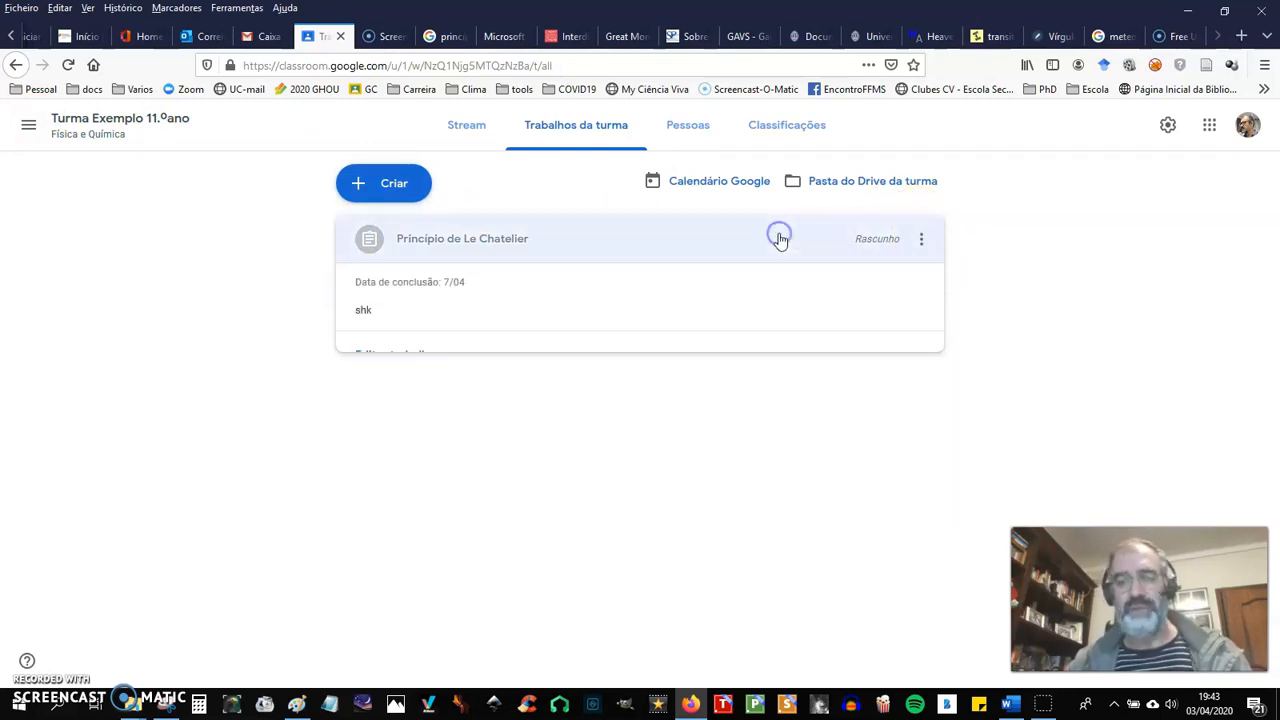
left_click(397, 352)
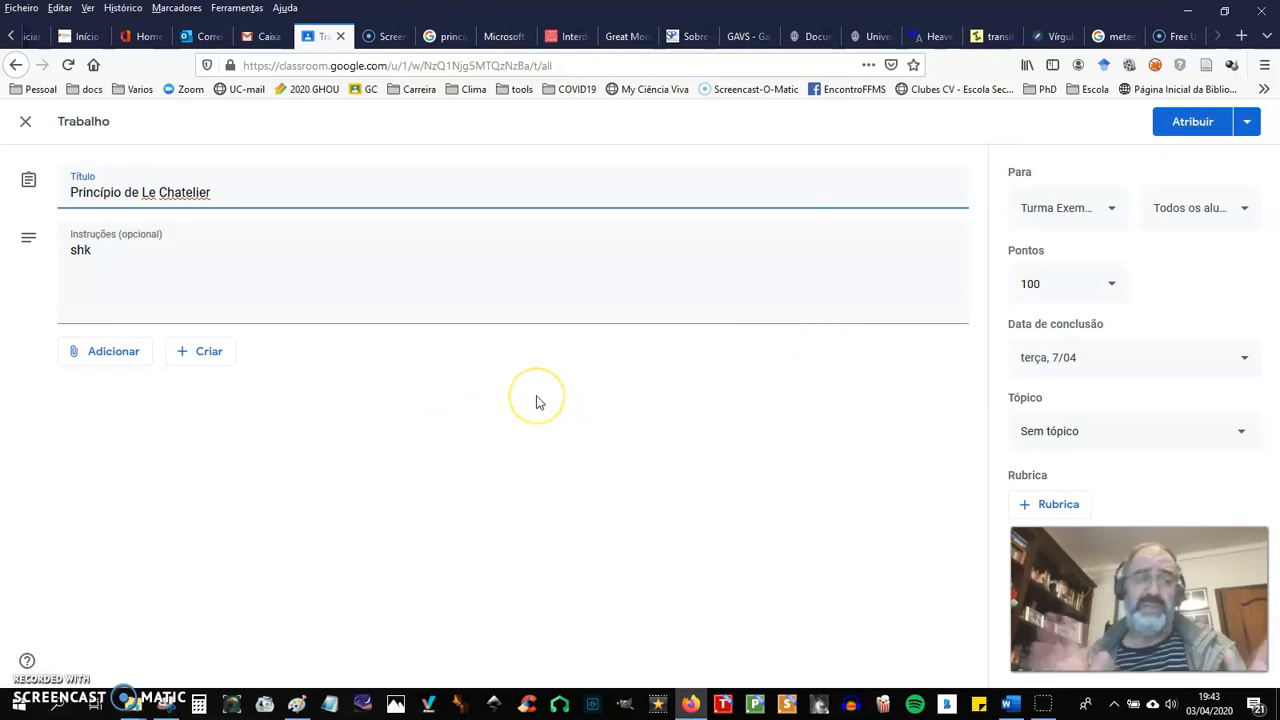
left_click(28, 122)
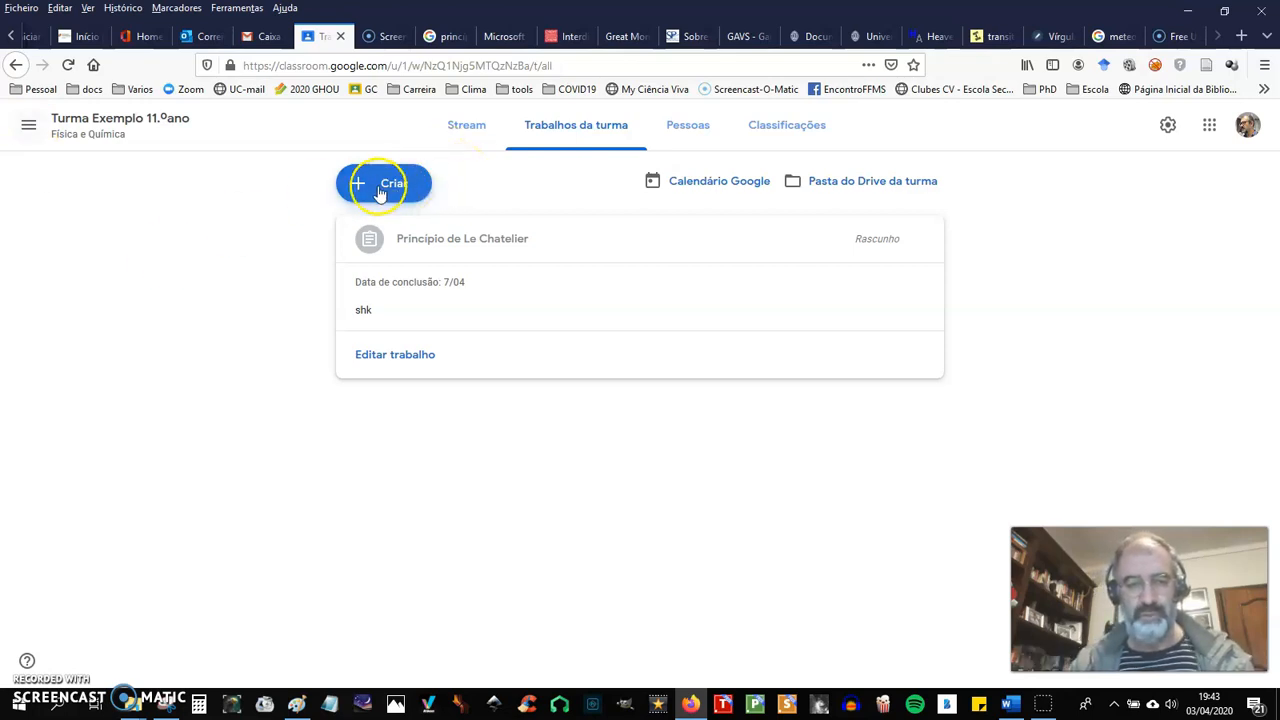
- Start a new question (Pergunta) and examine its answer types, instructions field and attachment sources
left_click(380, 190)
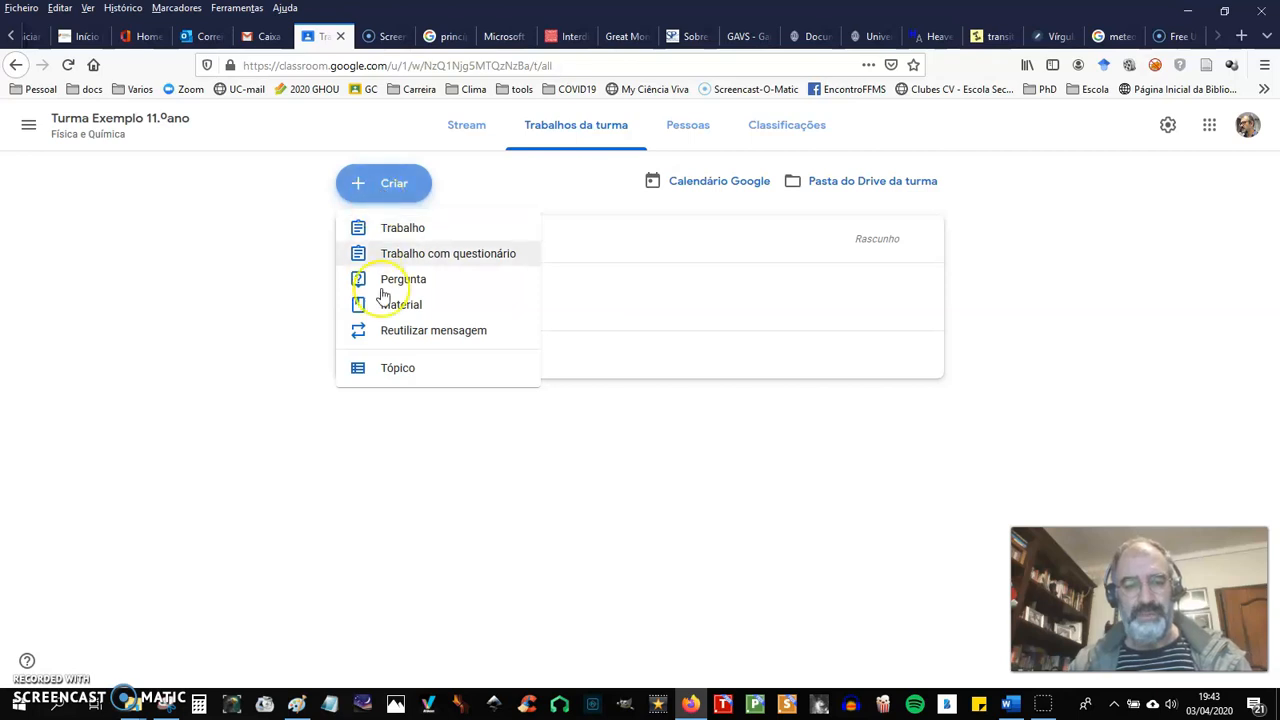
left_click(430, 282)
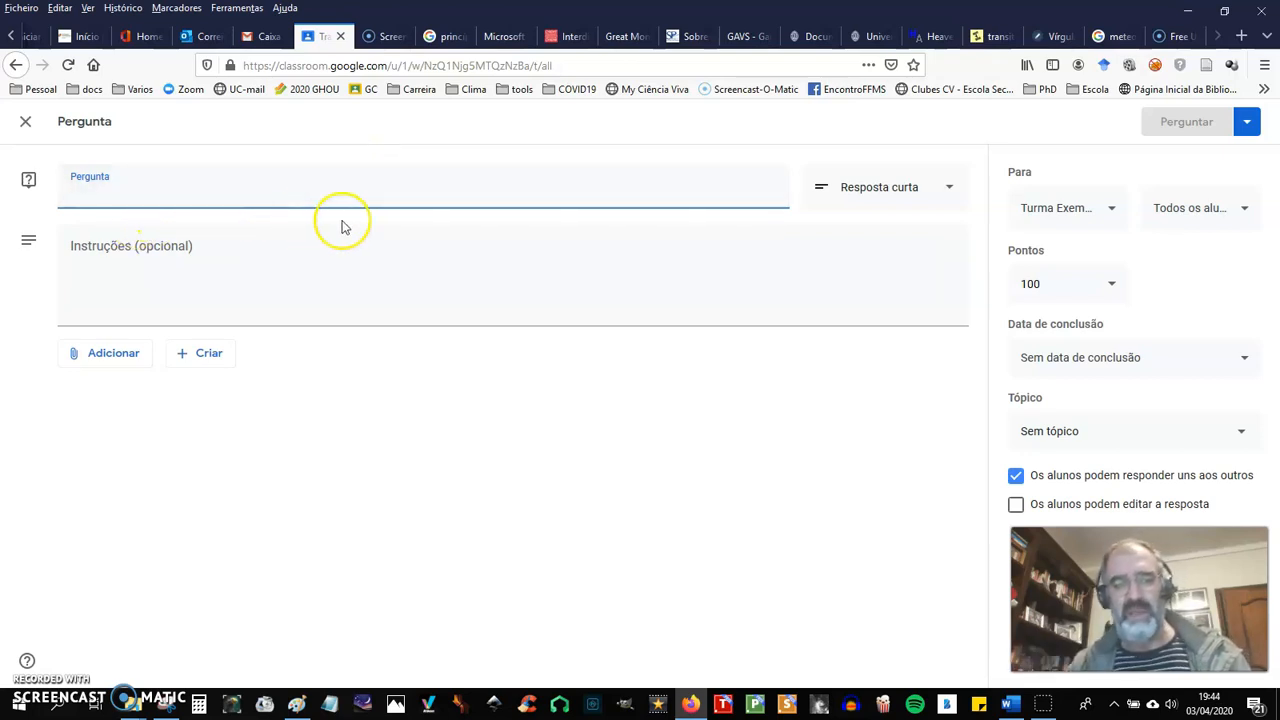
left_click(908, 189)
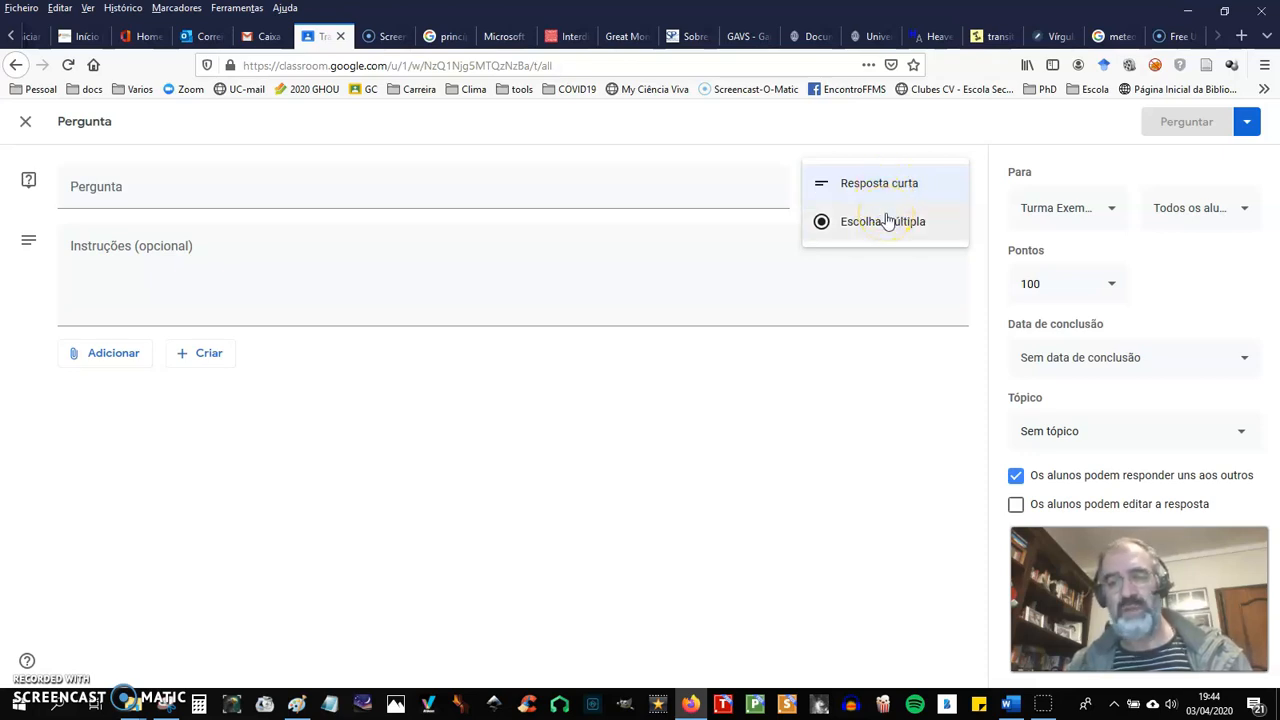
left_click(335, 278)
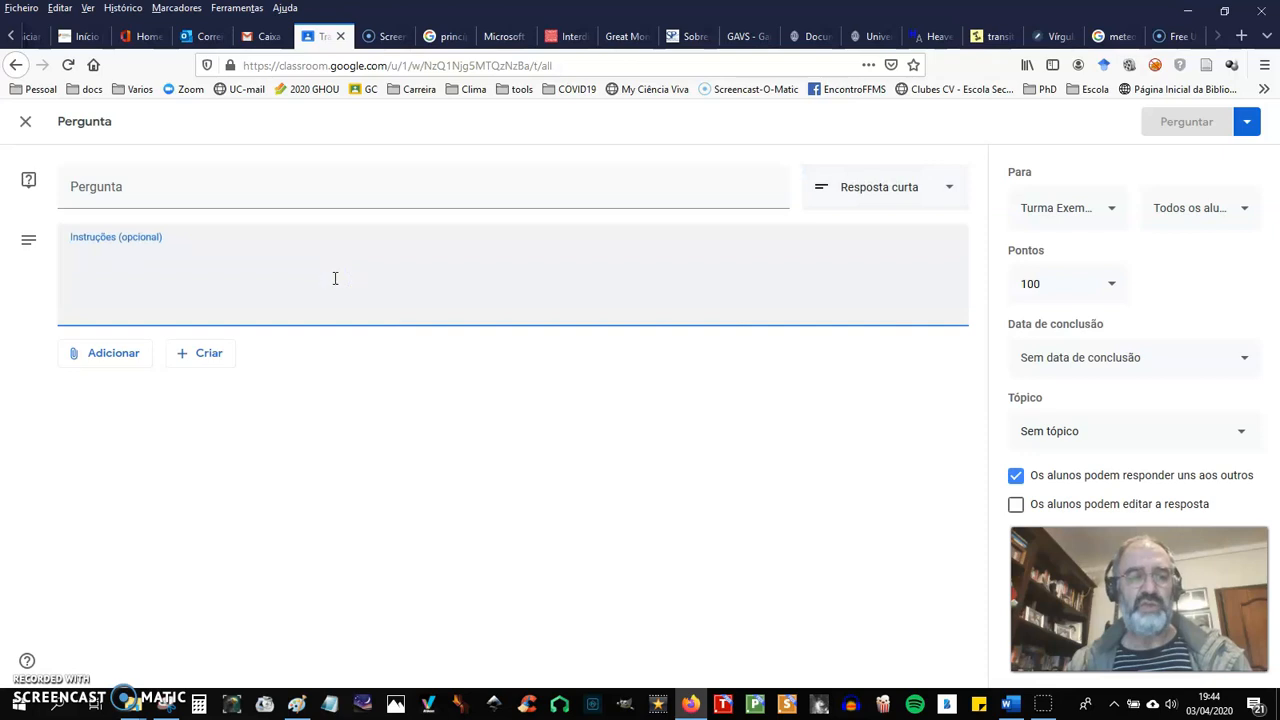
left_click(104, 362)
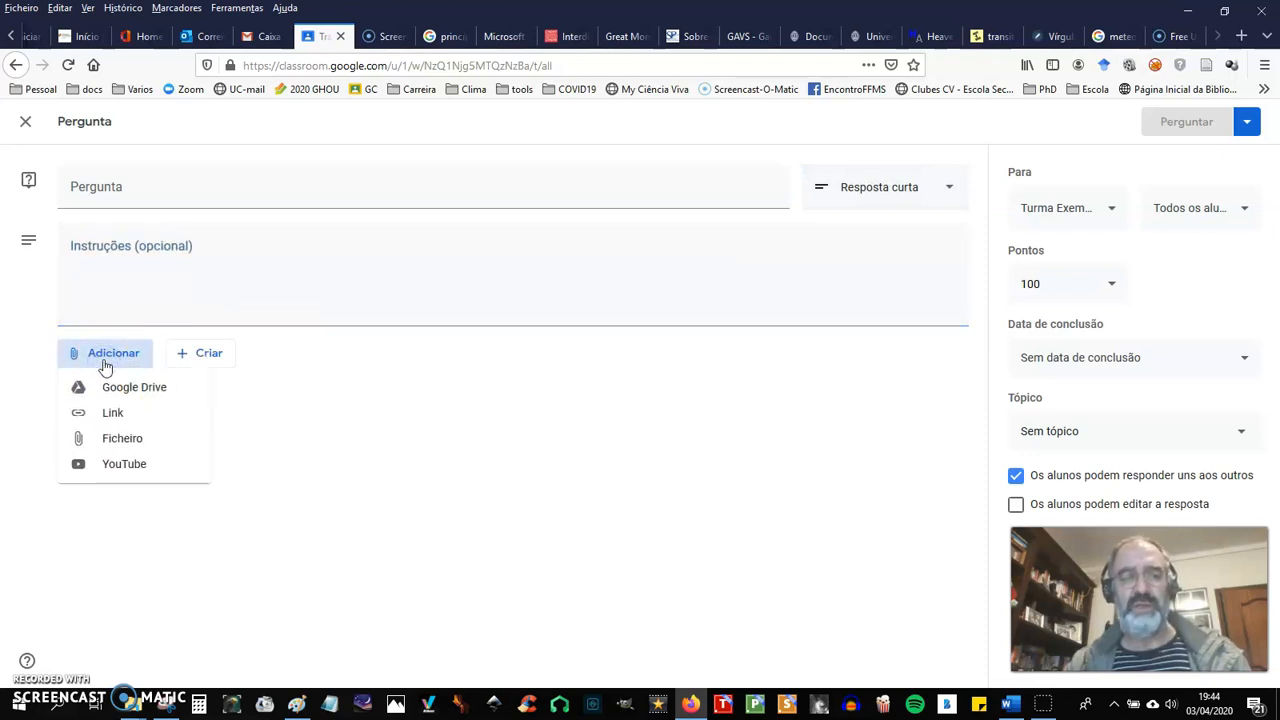
left_click(512, 488)
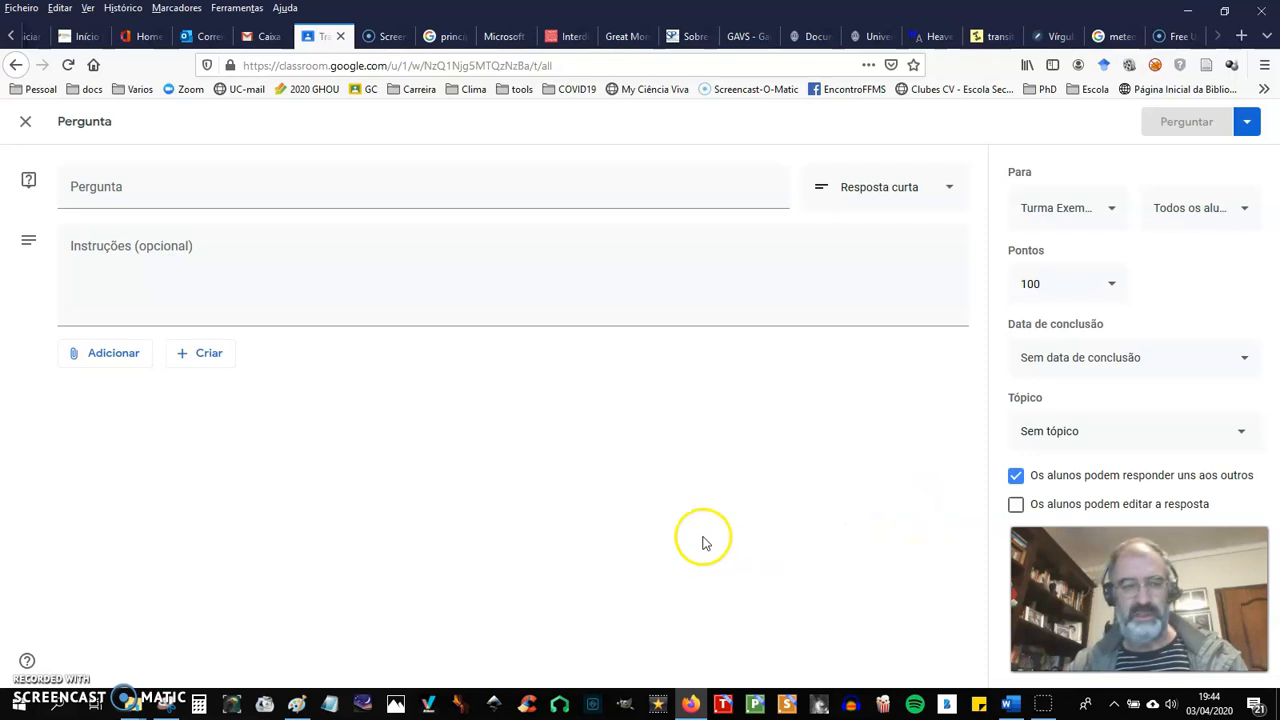
- Leave the question unsaved, examine the attachment sources offered in a new Material post, and close that post too
left_click(25, 121)
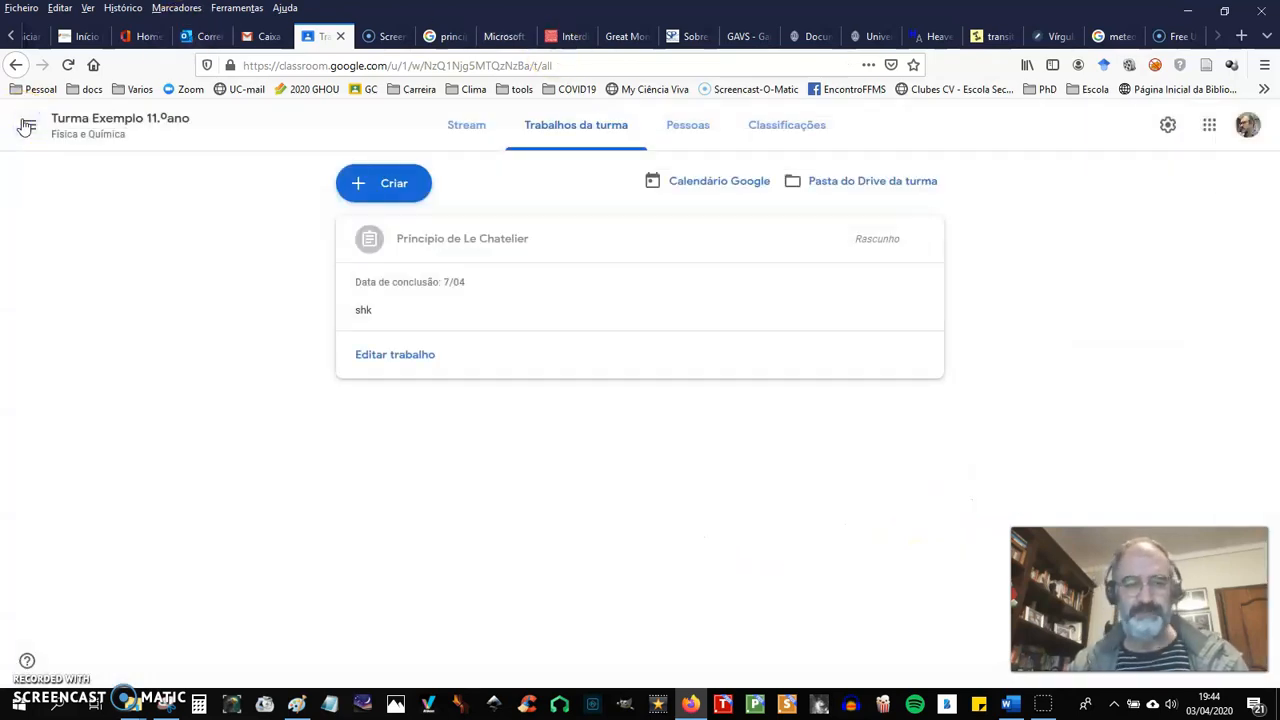
left_click(405, 188)
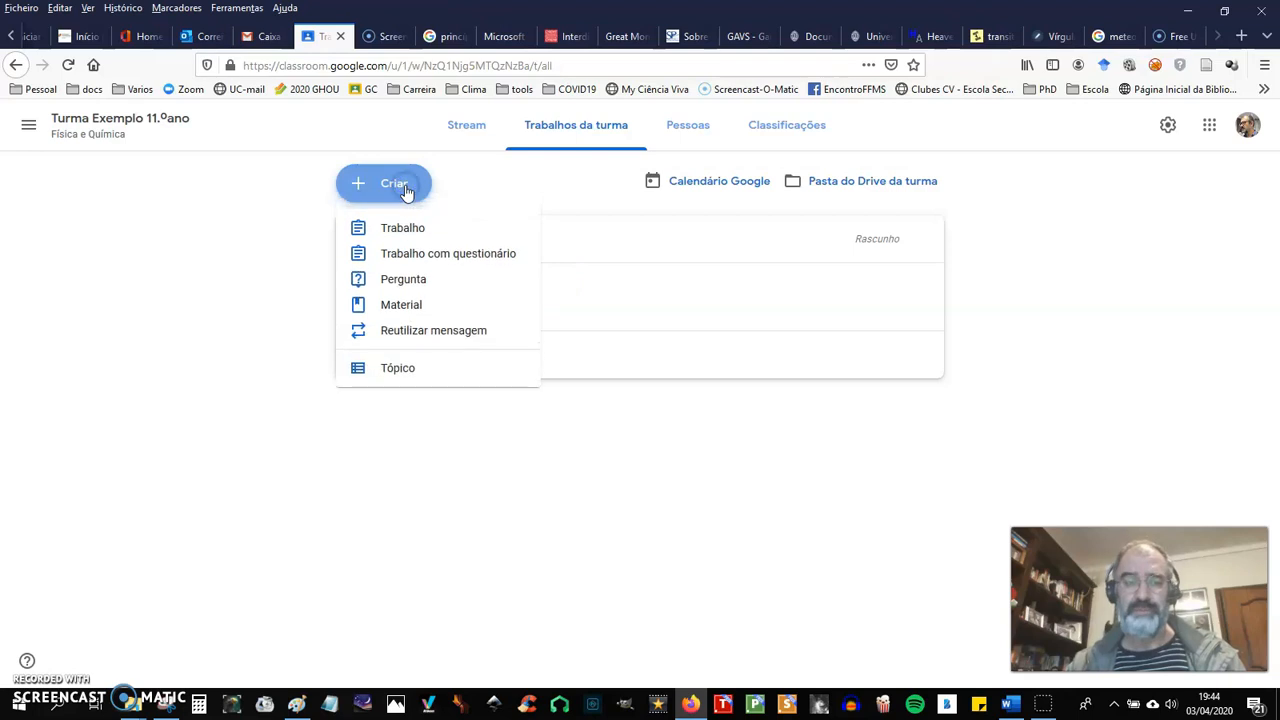
left_click(405, 308)
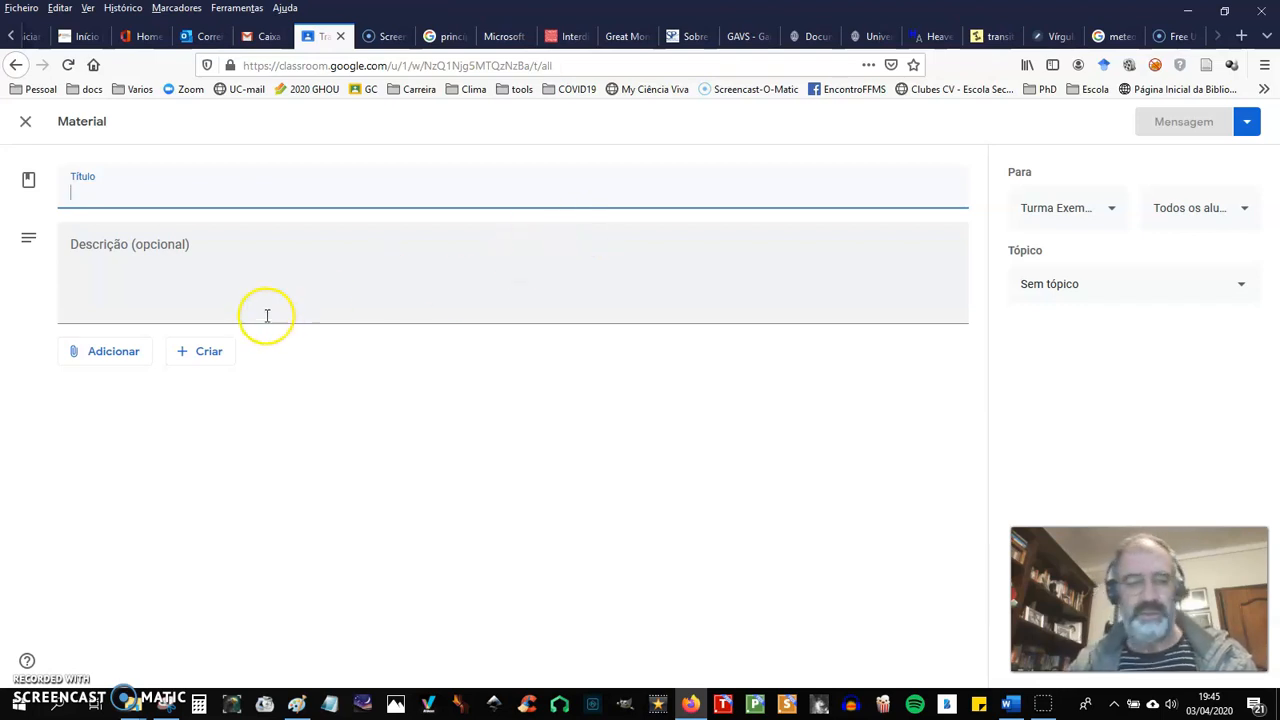
left_click(98, 358)
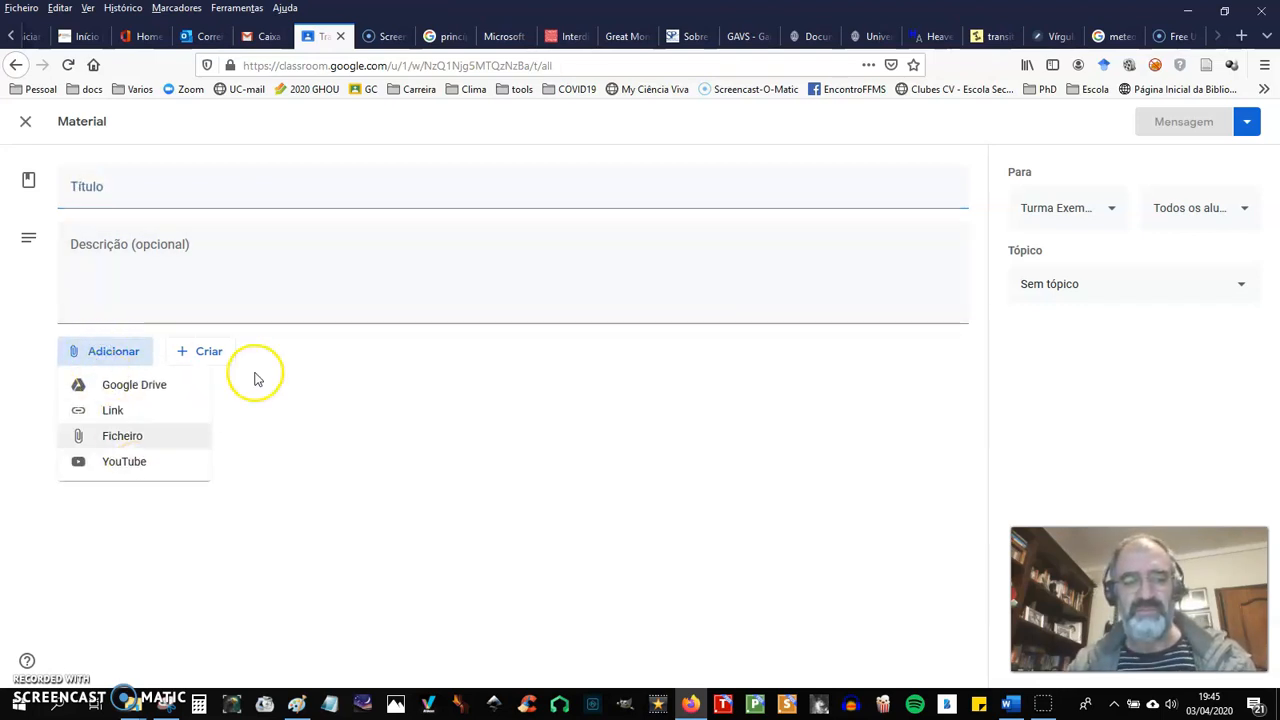
left_click(366, 390)
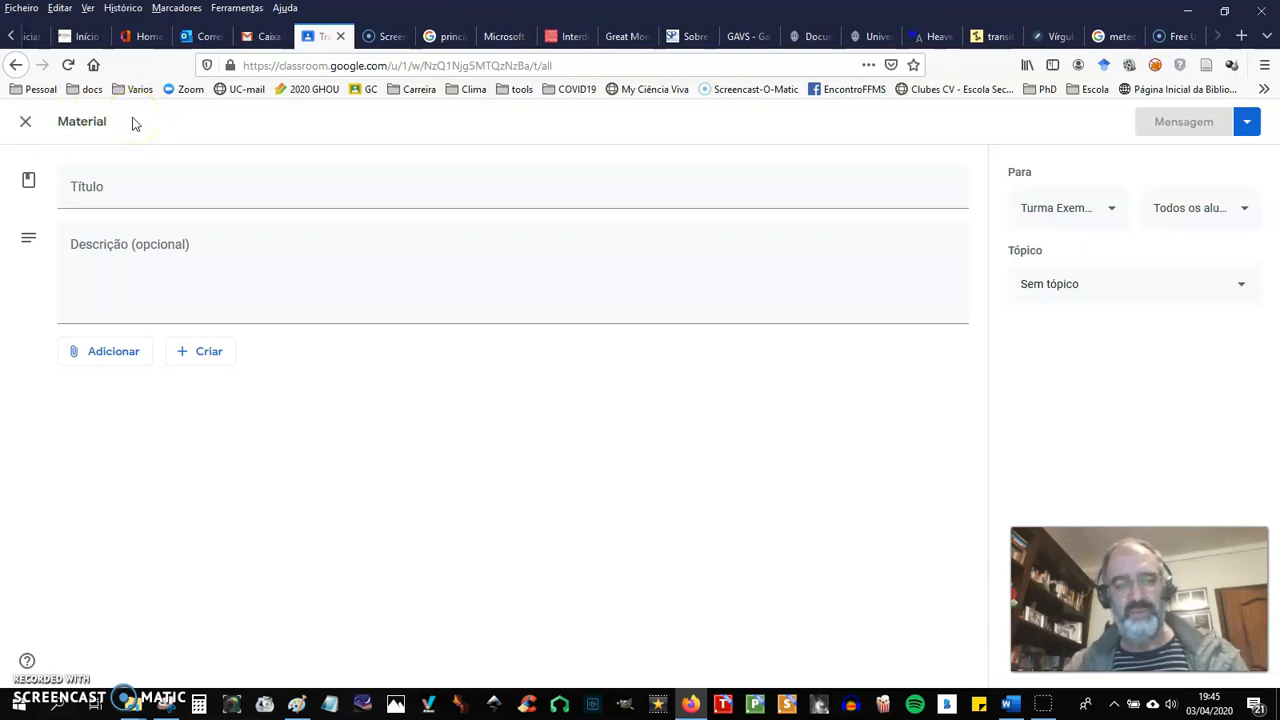
left_click(28, 122)
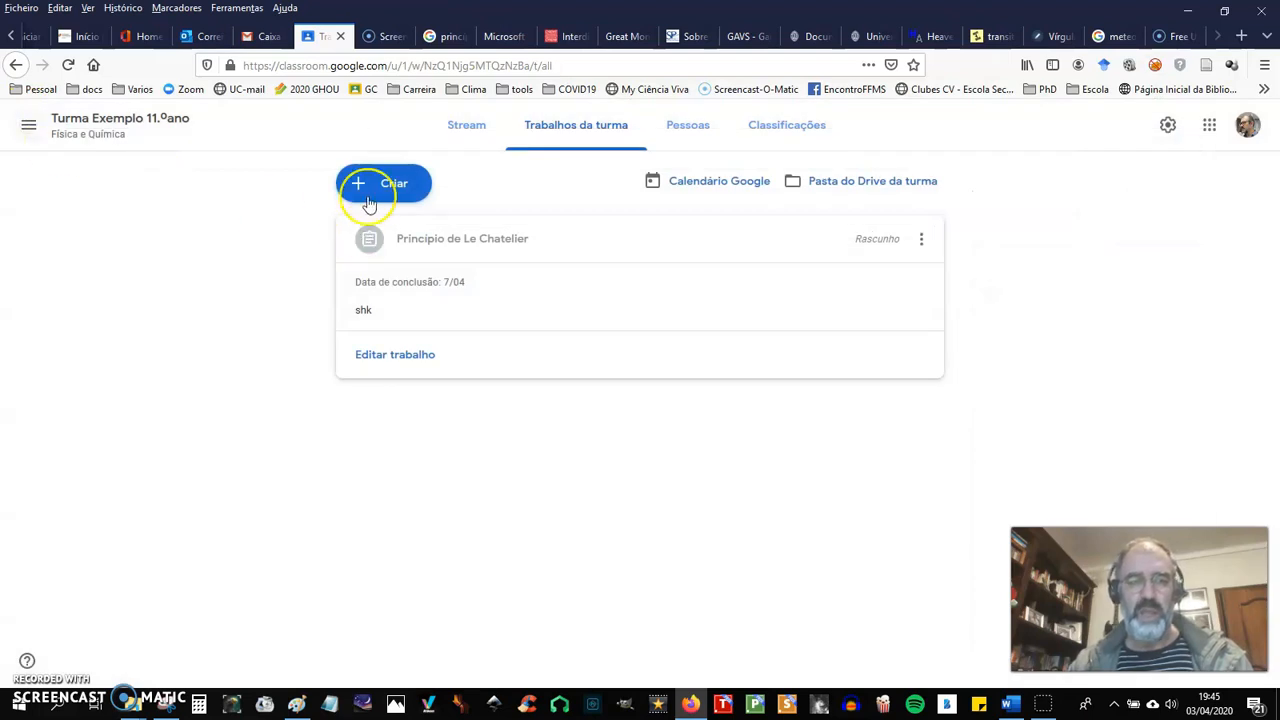
- Create a quiz assignment (Trabalho com questionário) titled "Equilibrio Químico", keeping grade importing (Importação de classificações) enabled
left_click(391, 182)
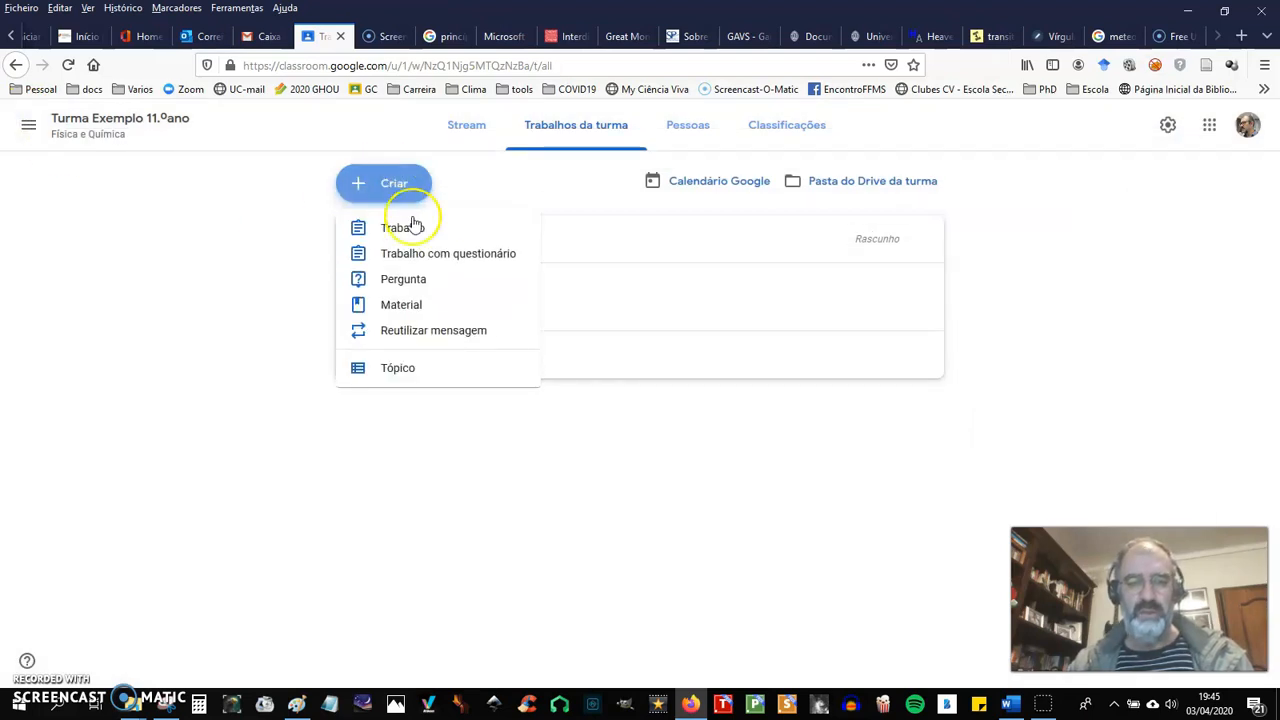
left_click(473, 256)
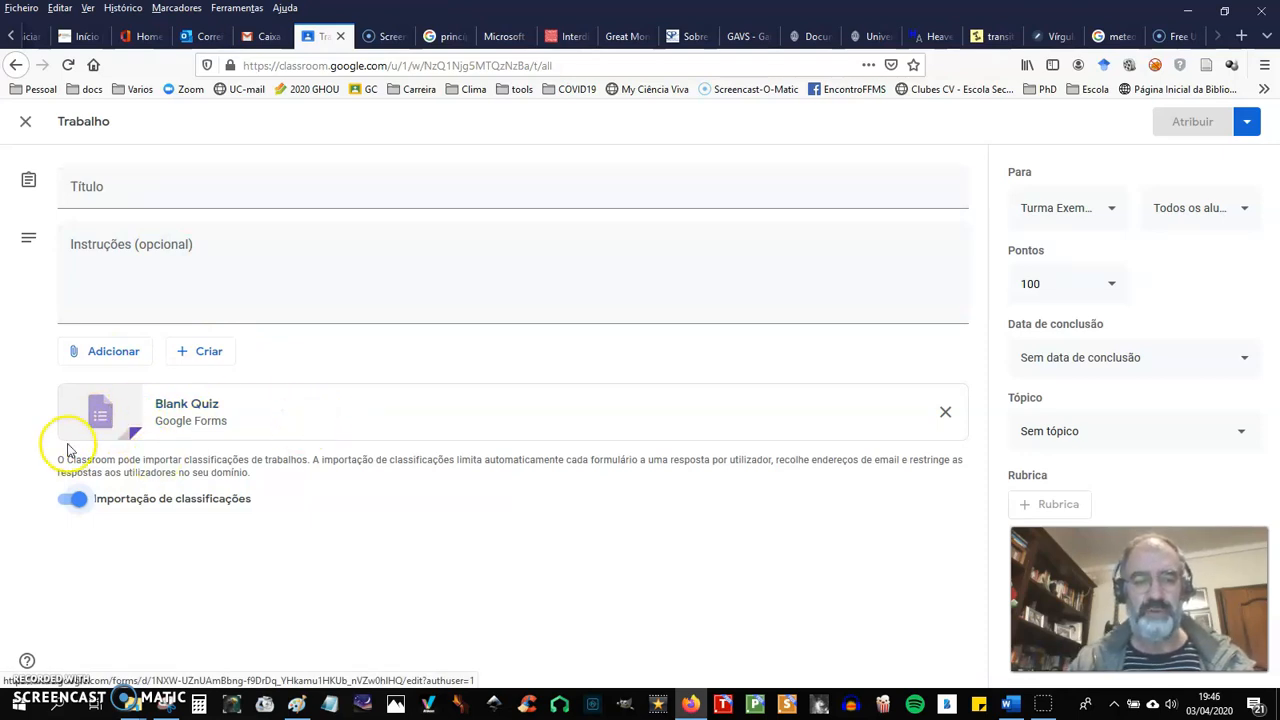
left_click(152, 195)
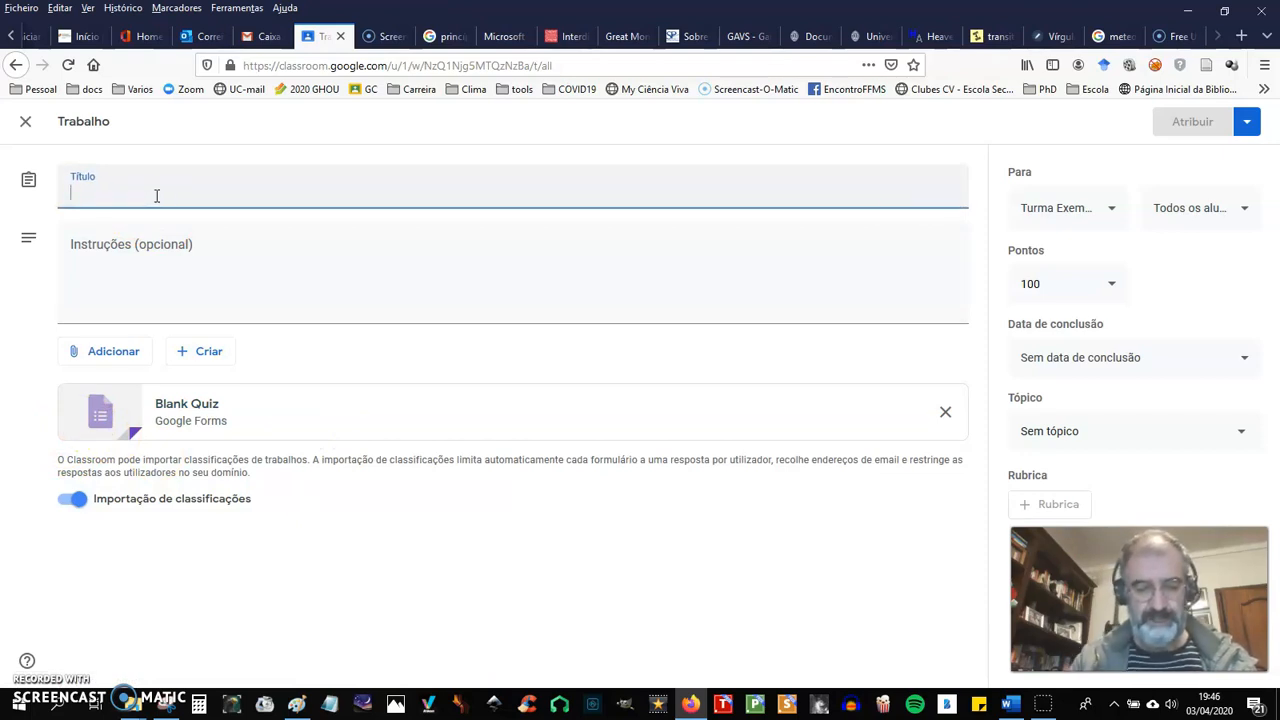
type("Equilibrio Q")
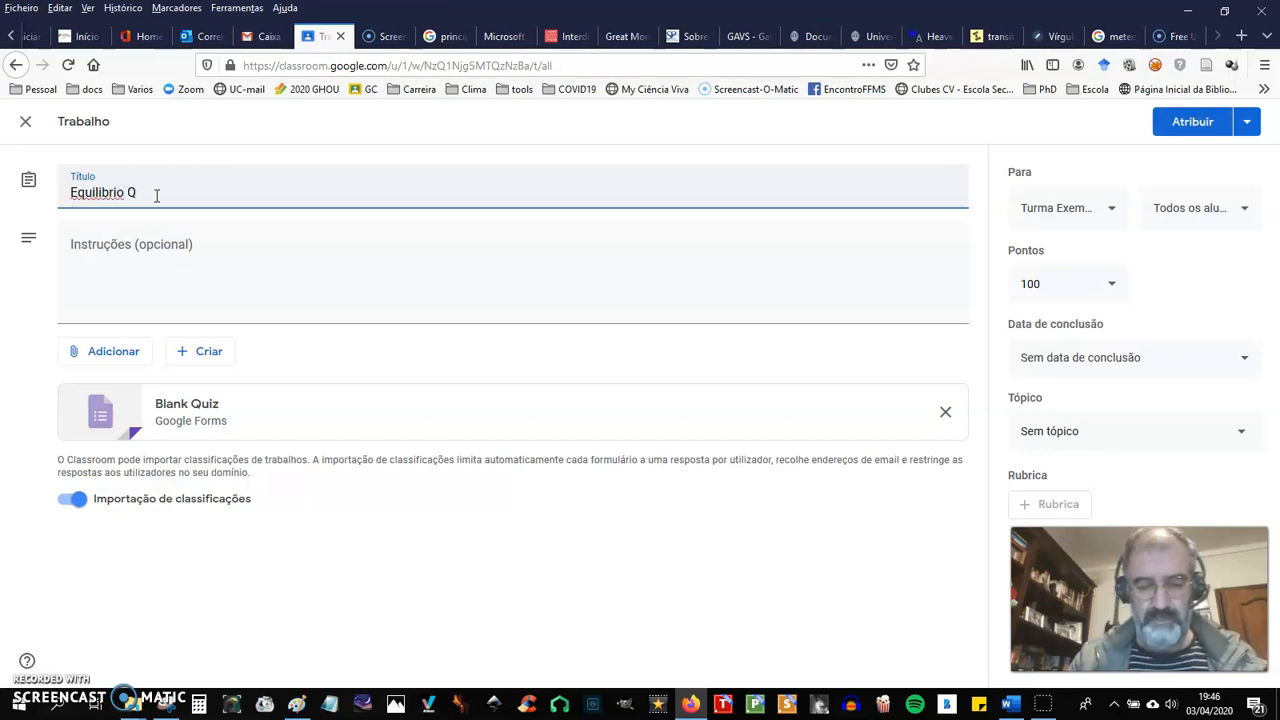
type("uímico")
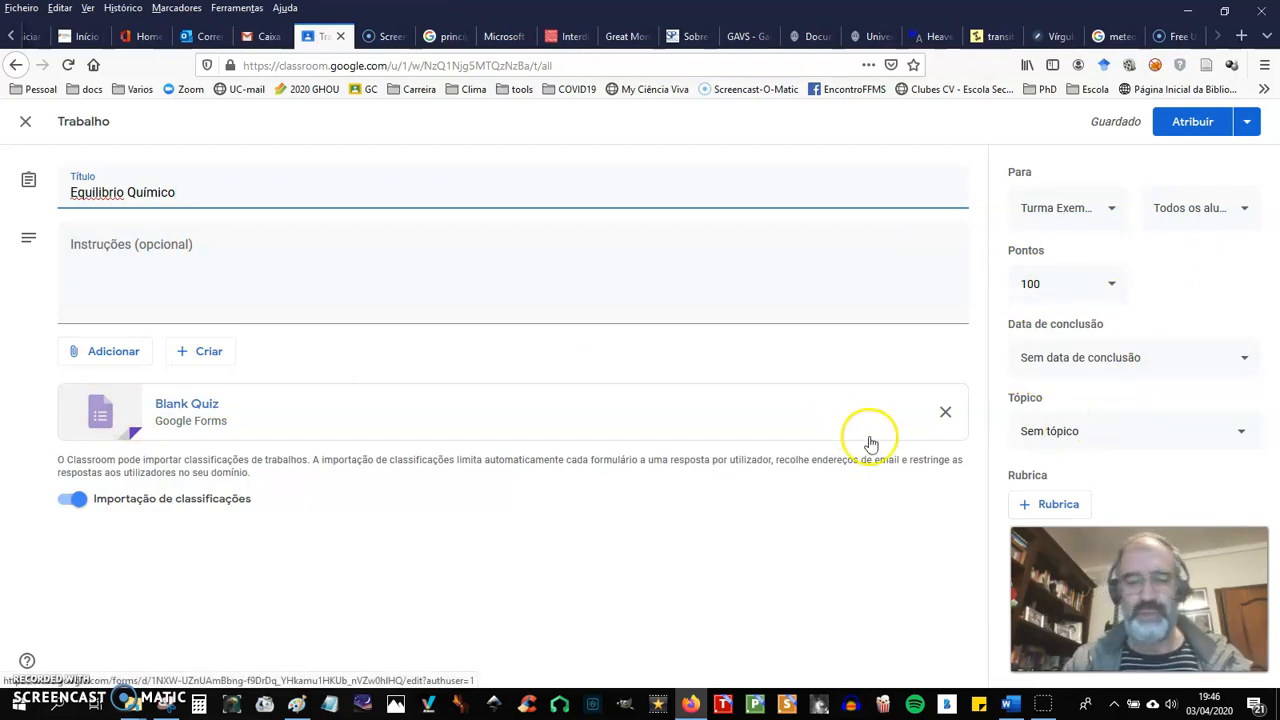
left_click(79, 502)
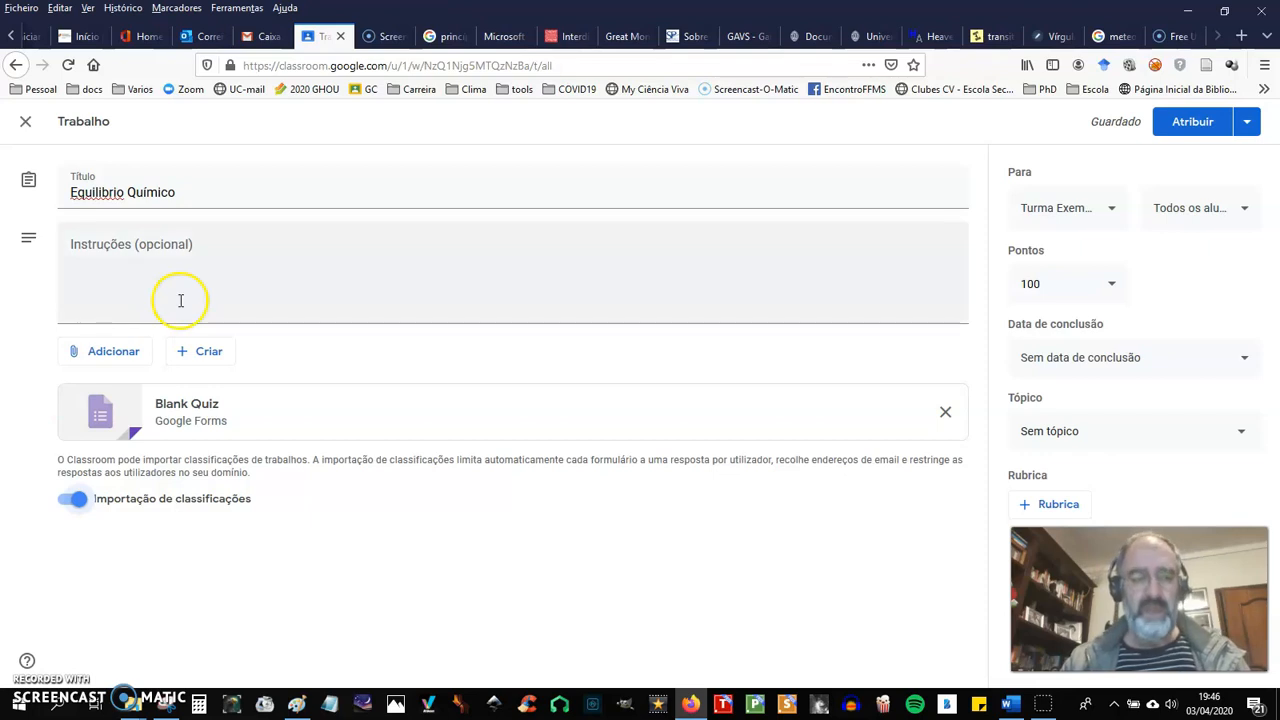
- Open the attached Blank Quiz in Google Forms and set the form title to "Equilíbrio Químico"
left_click(103, 421)
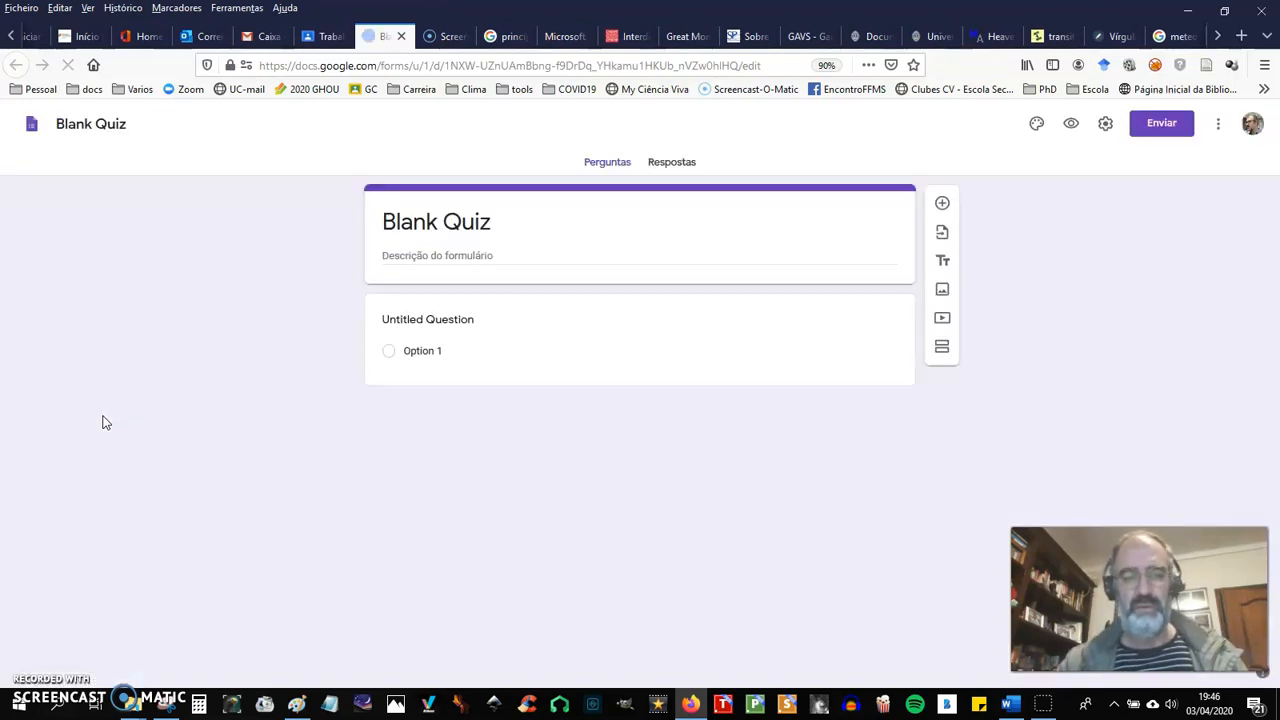
left_click(482, 213)
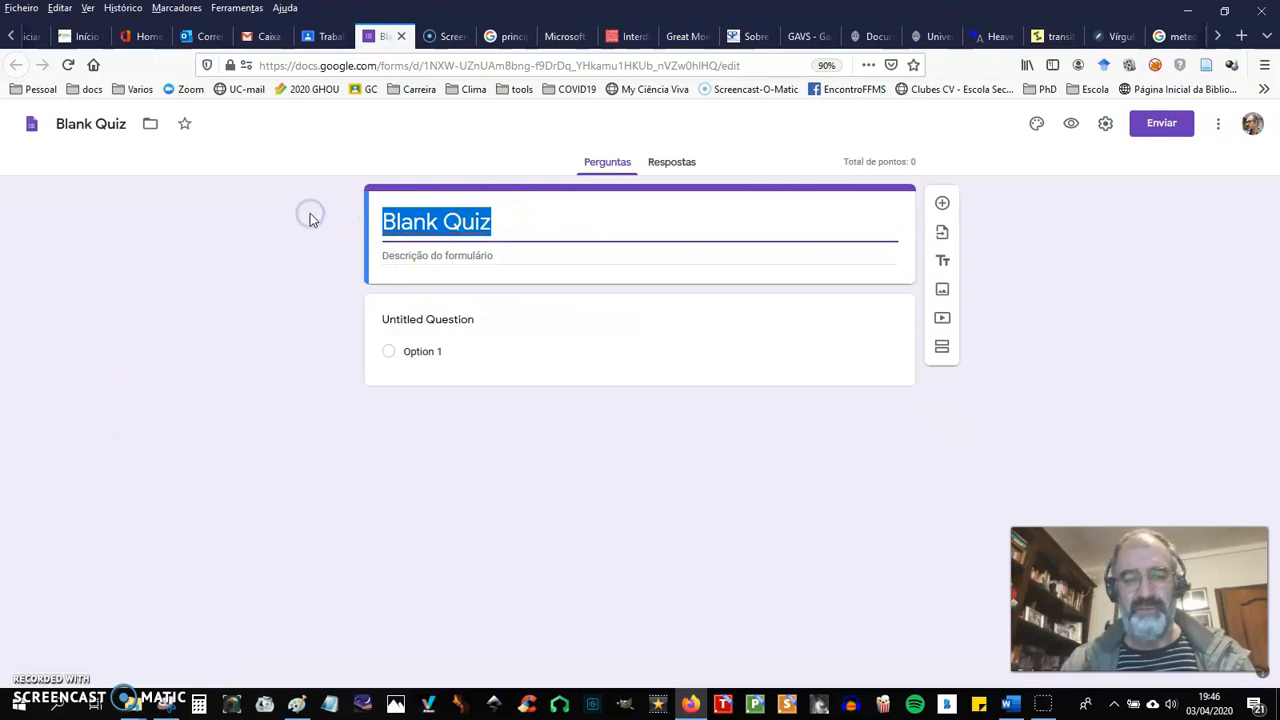
type("E")
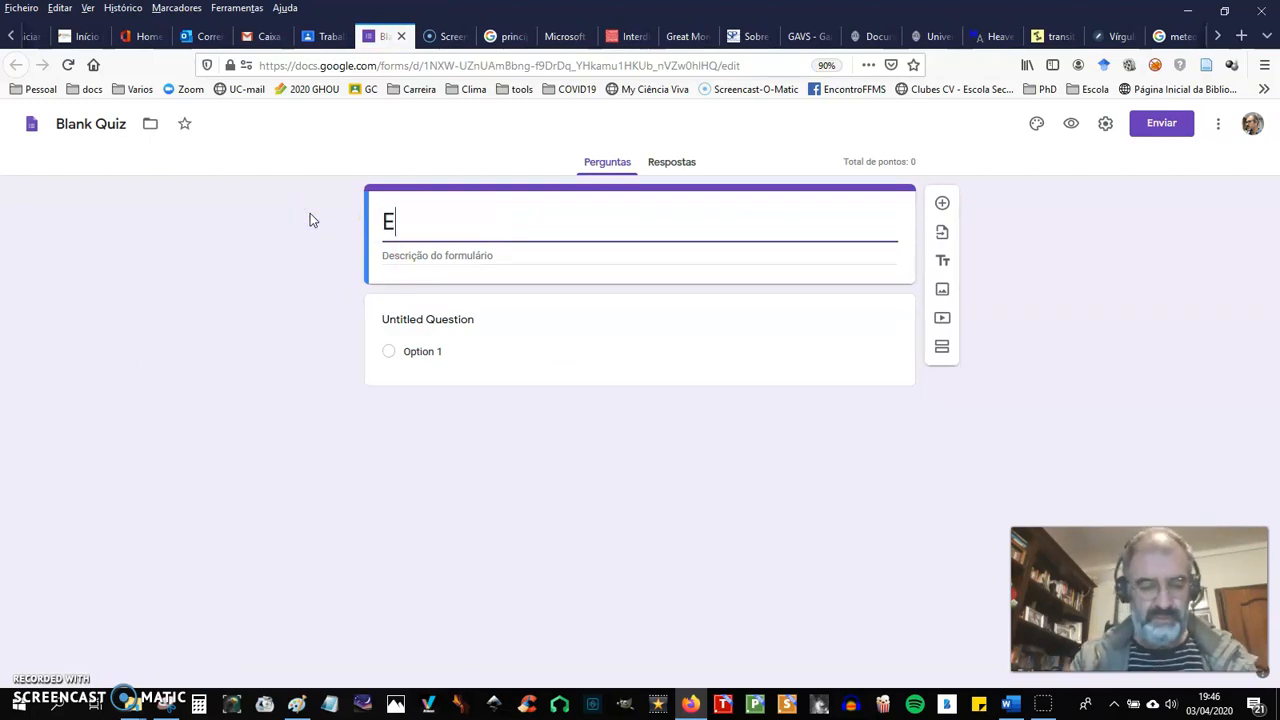
type("quilíbrio")
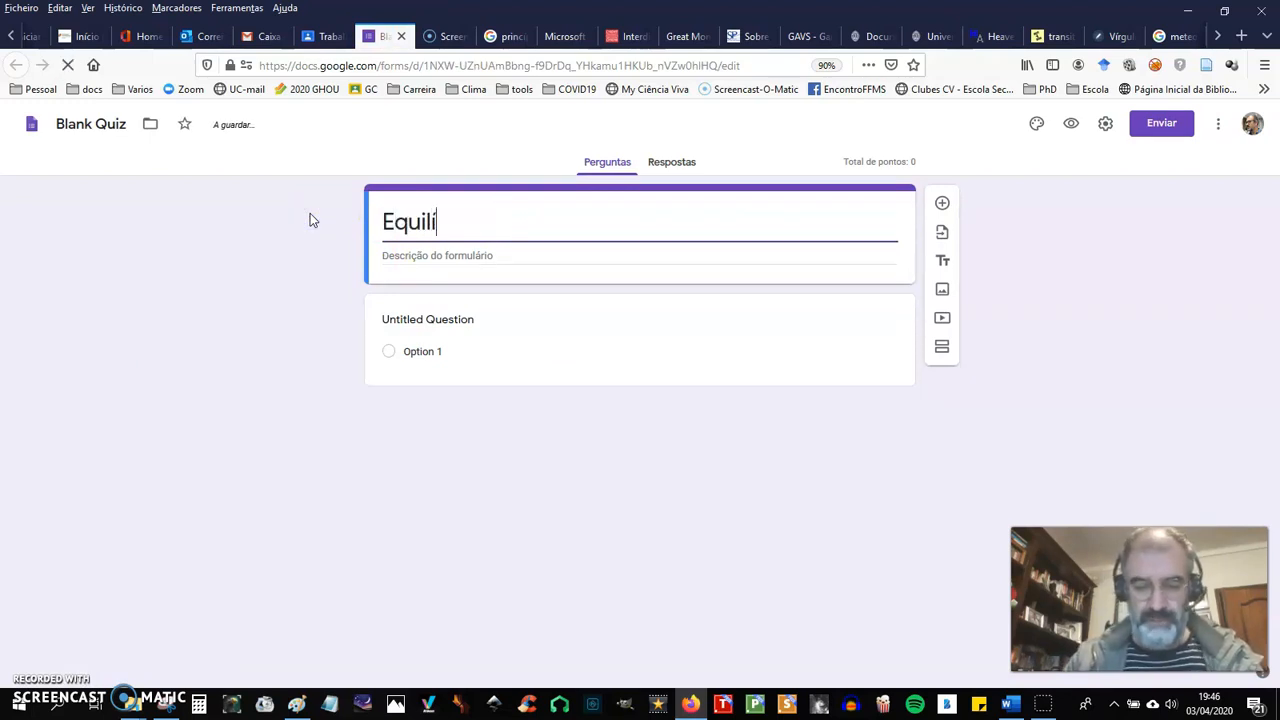
type("Q")
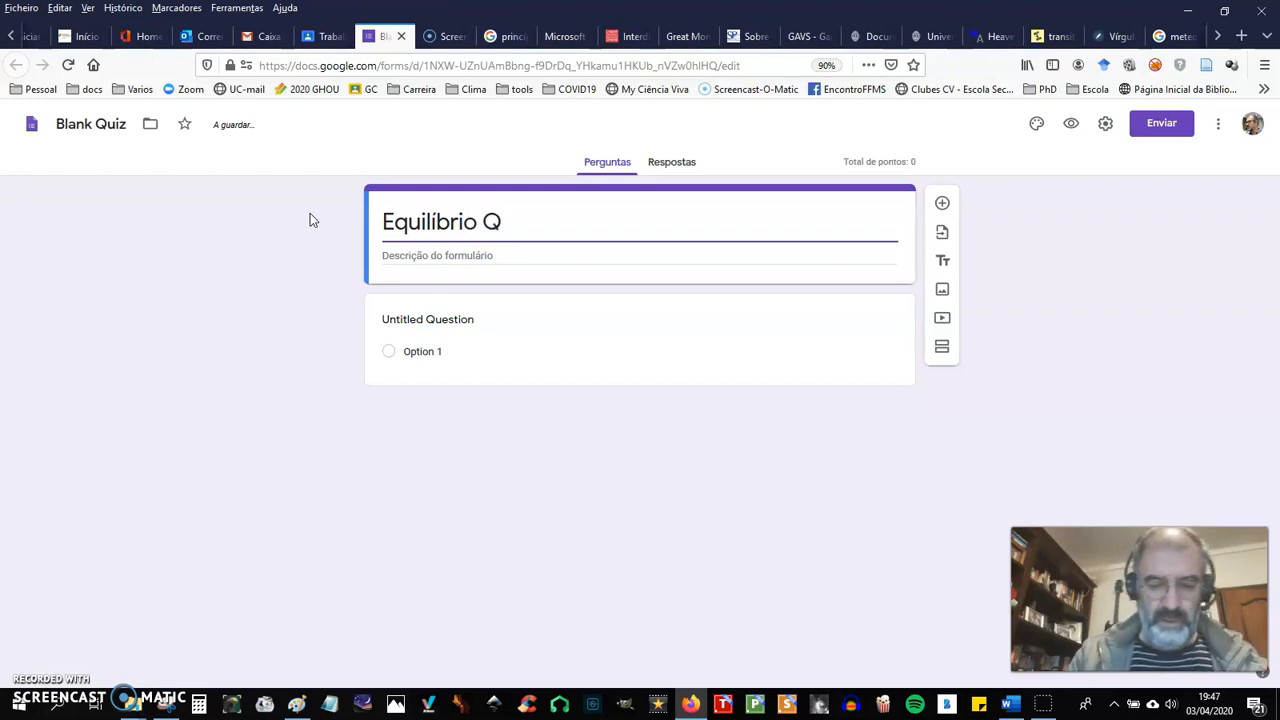
type("uímico")
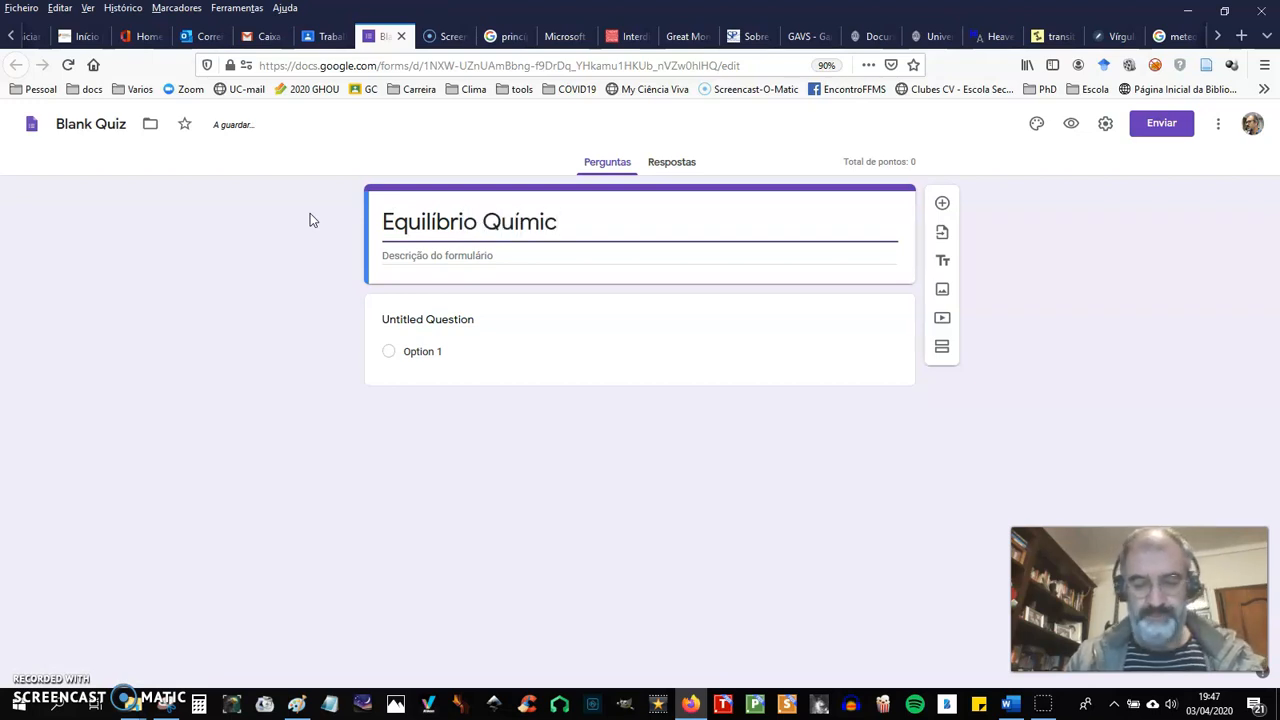
left_click(453, 258)
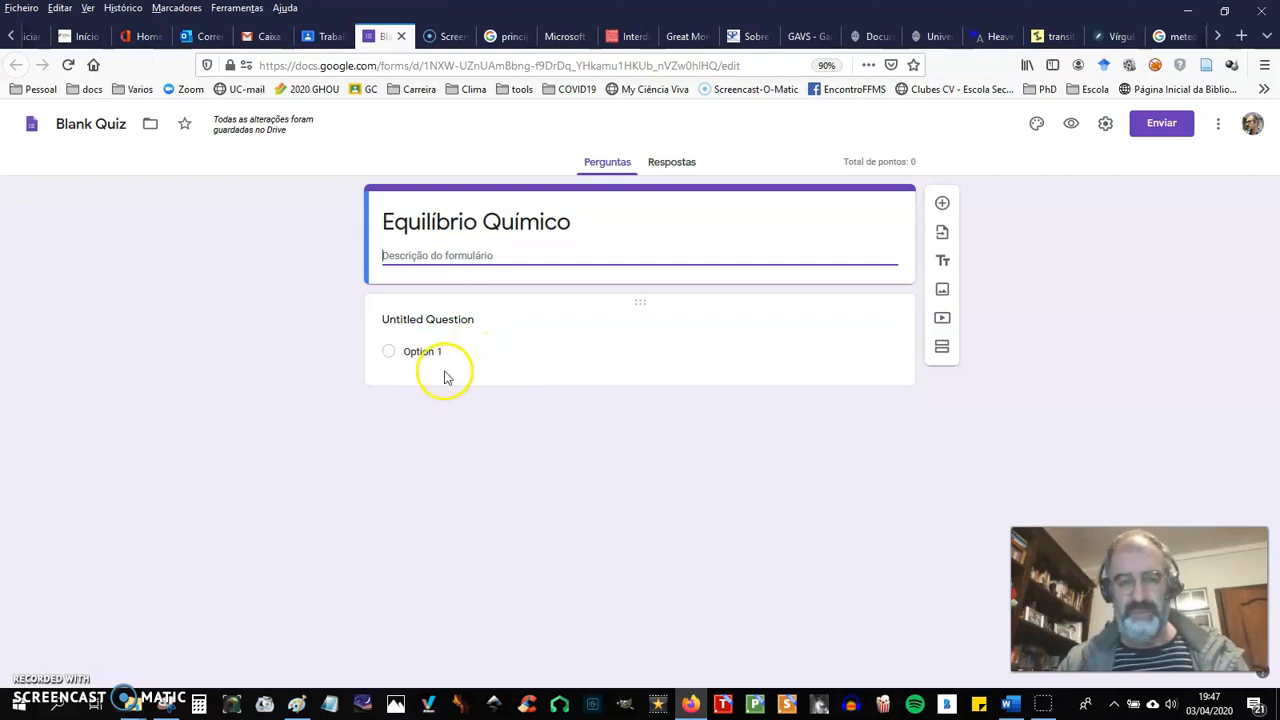
- Turn the untitled question into a required short-answer (Resposta curta) question titled "Nome do aluno"
left_click(489, 321)
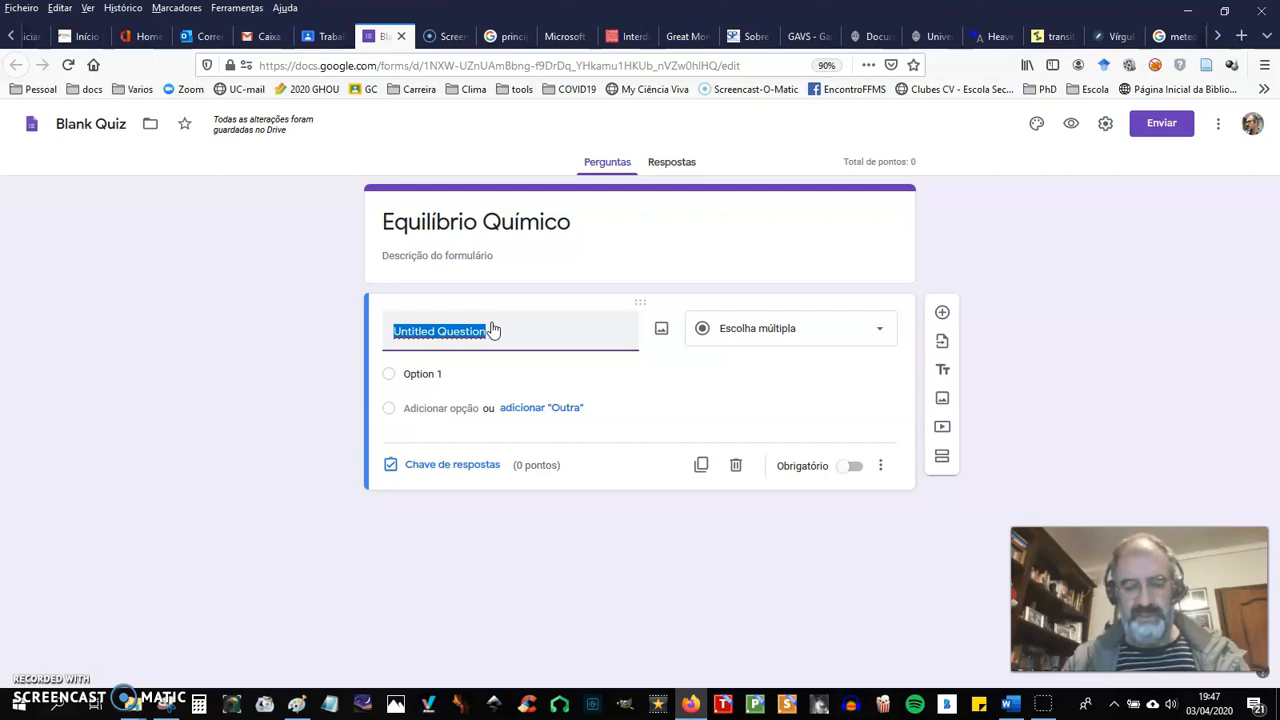
type("Nome do aluno")
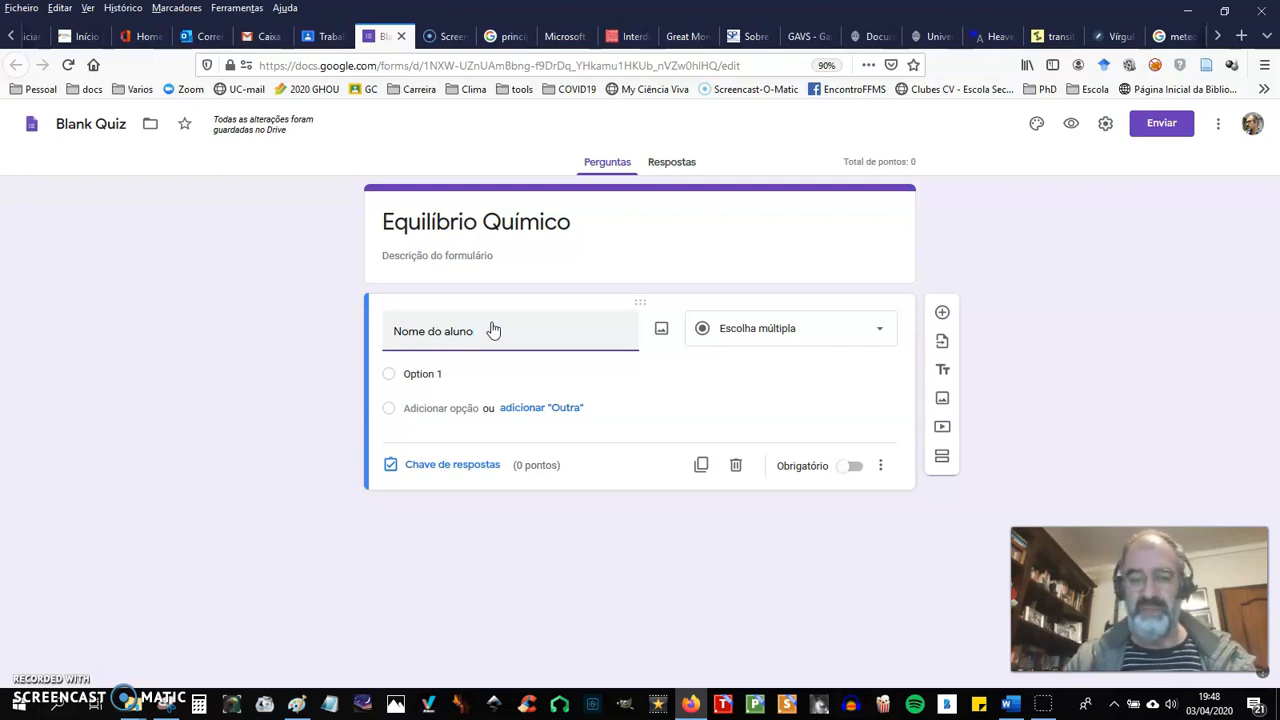
left_click(840, 333)
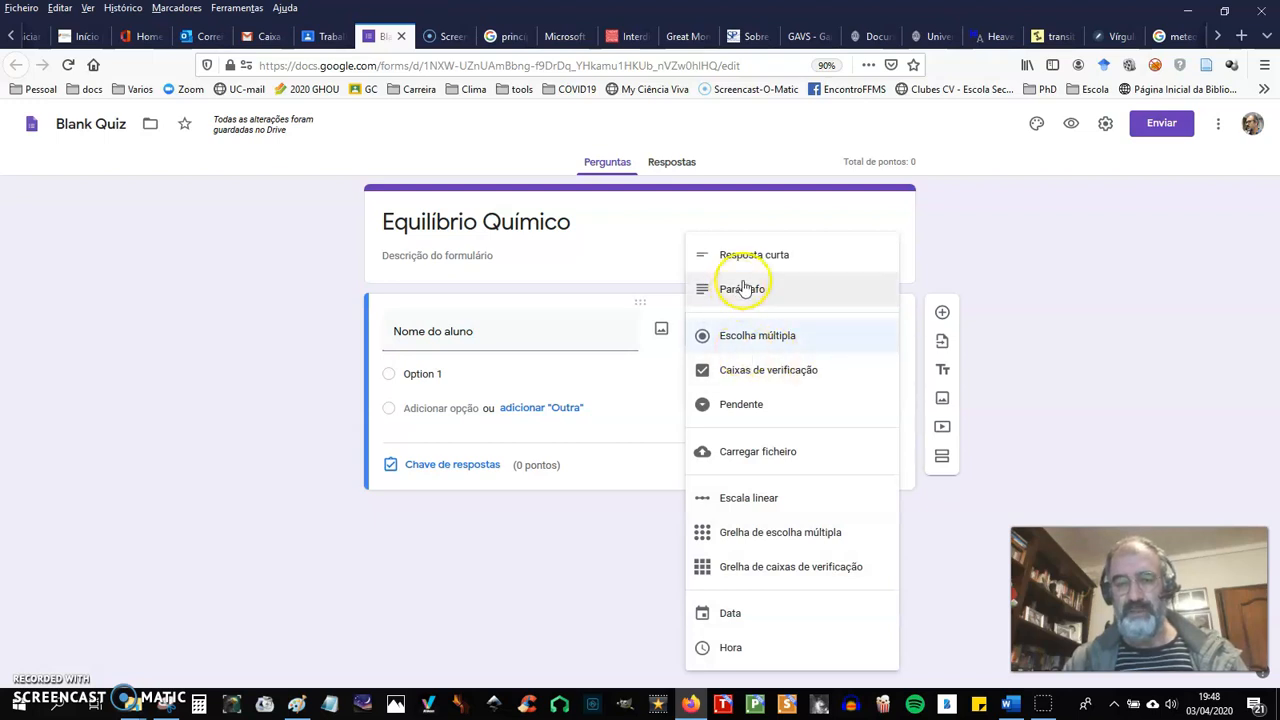
left_click(770, 254)
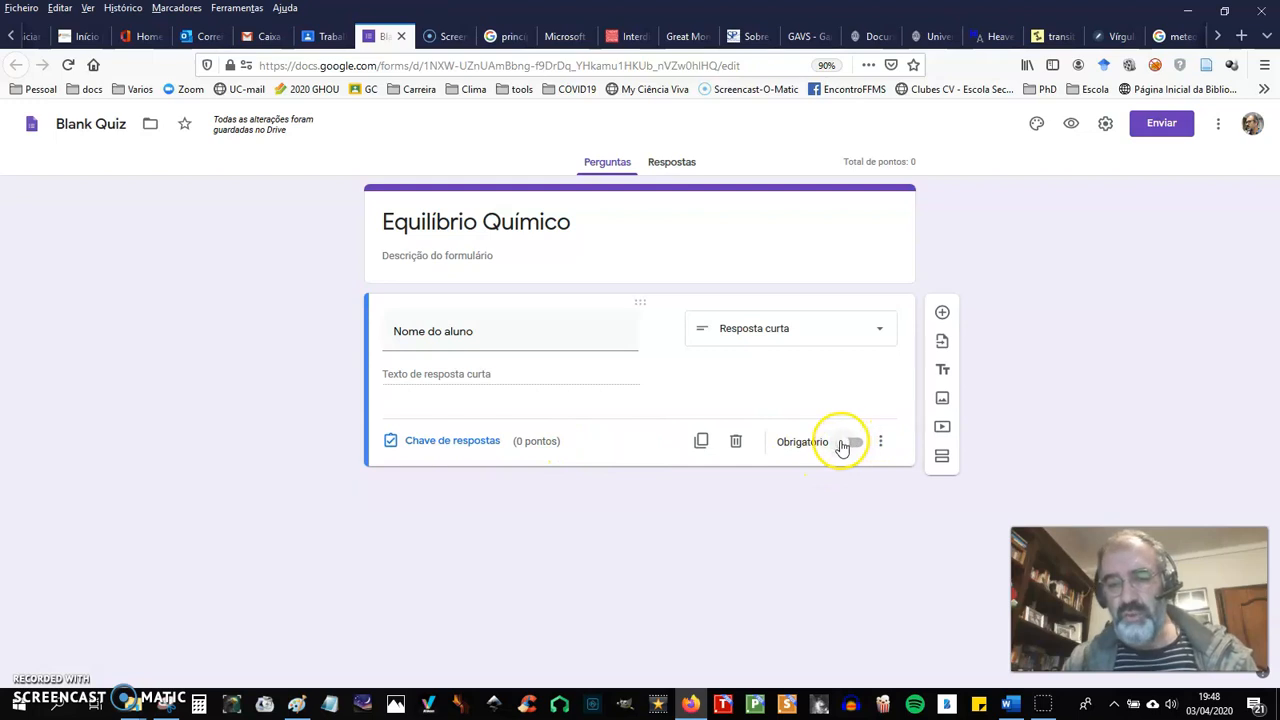
left_click(868, 444)
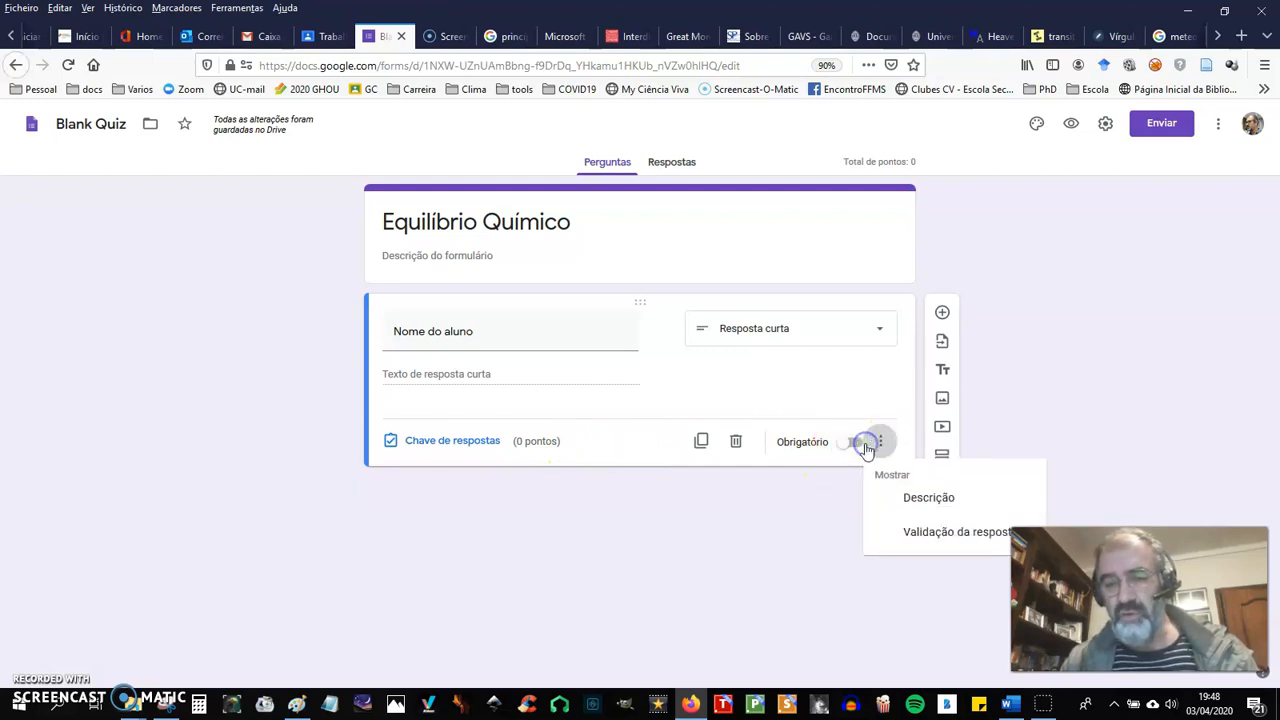
left_click(857, 444)
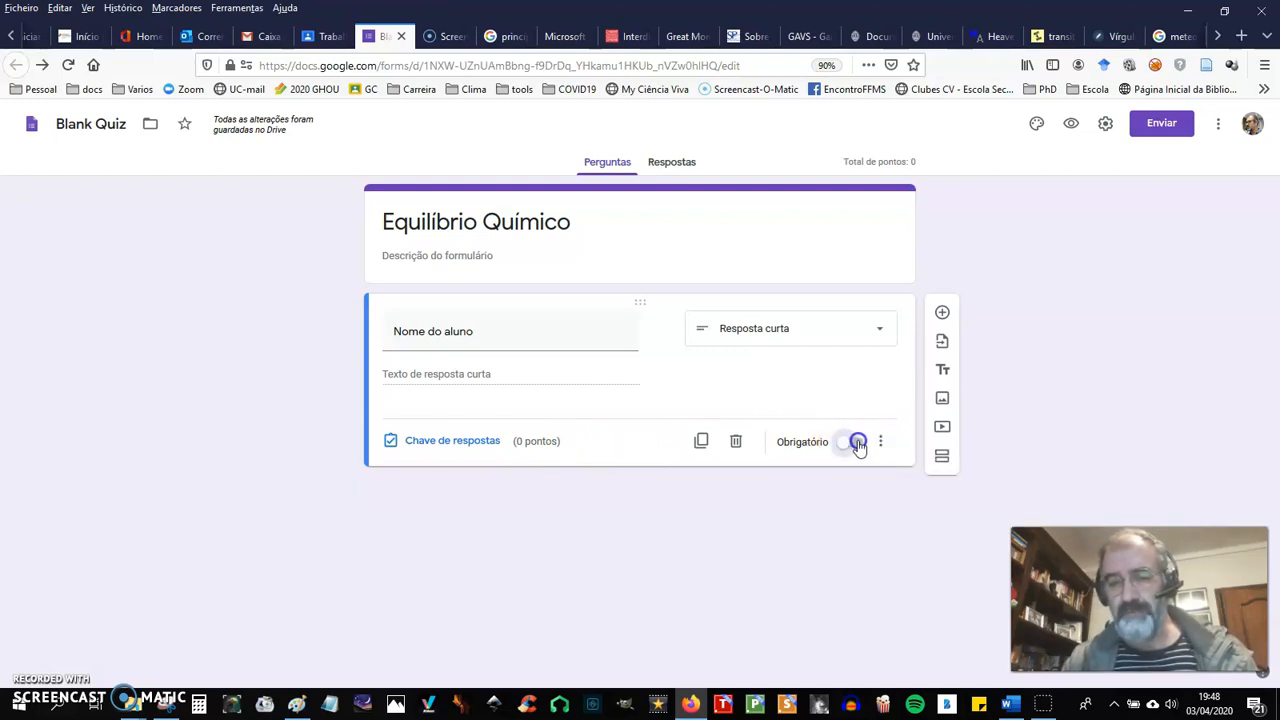
left_click(859, 446)
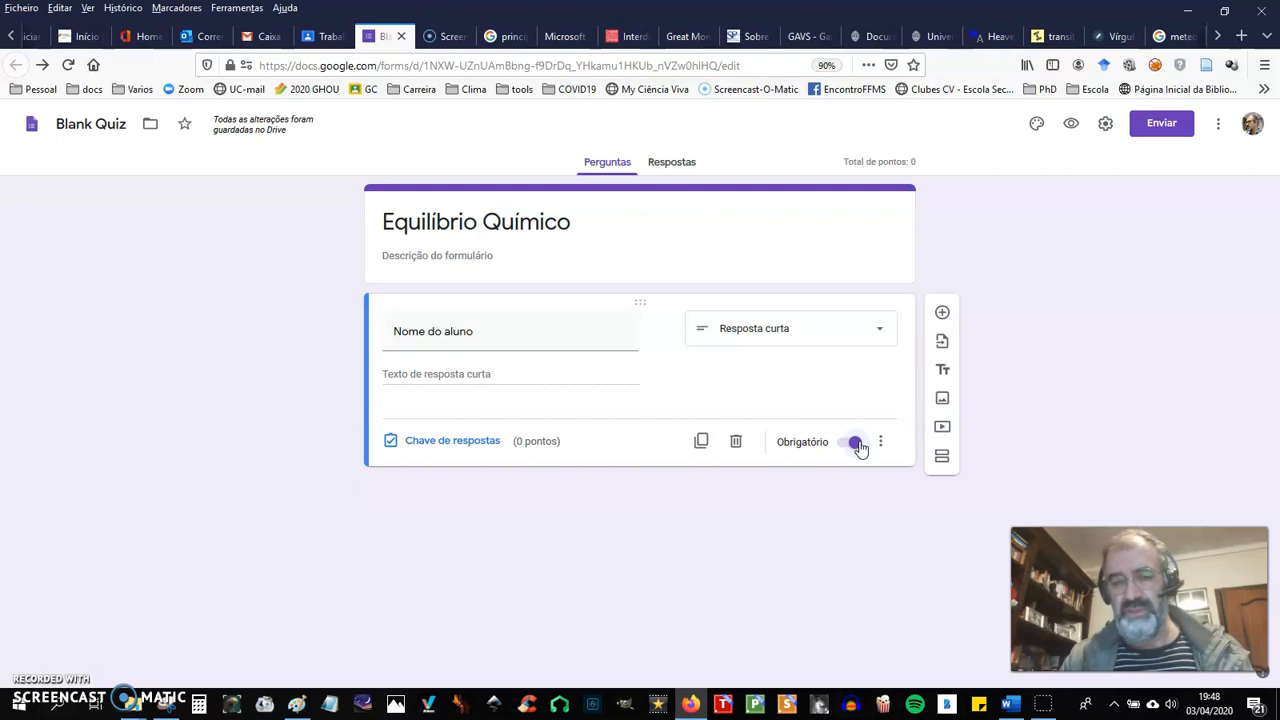
- Add a dropdown (Pendente) question titled "Turma" below the student name question, with the options 11.ºA and 11.ºB
left_click(943, 315)
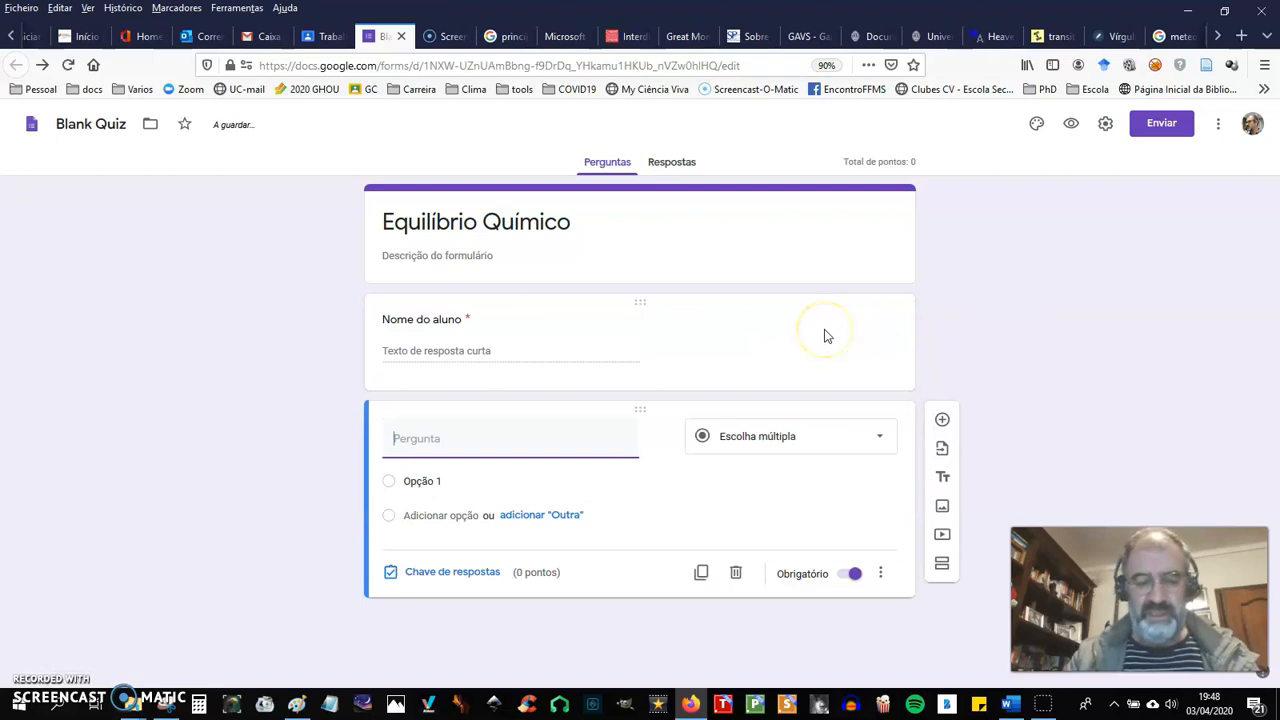
type("Turma")
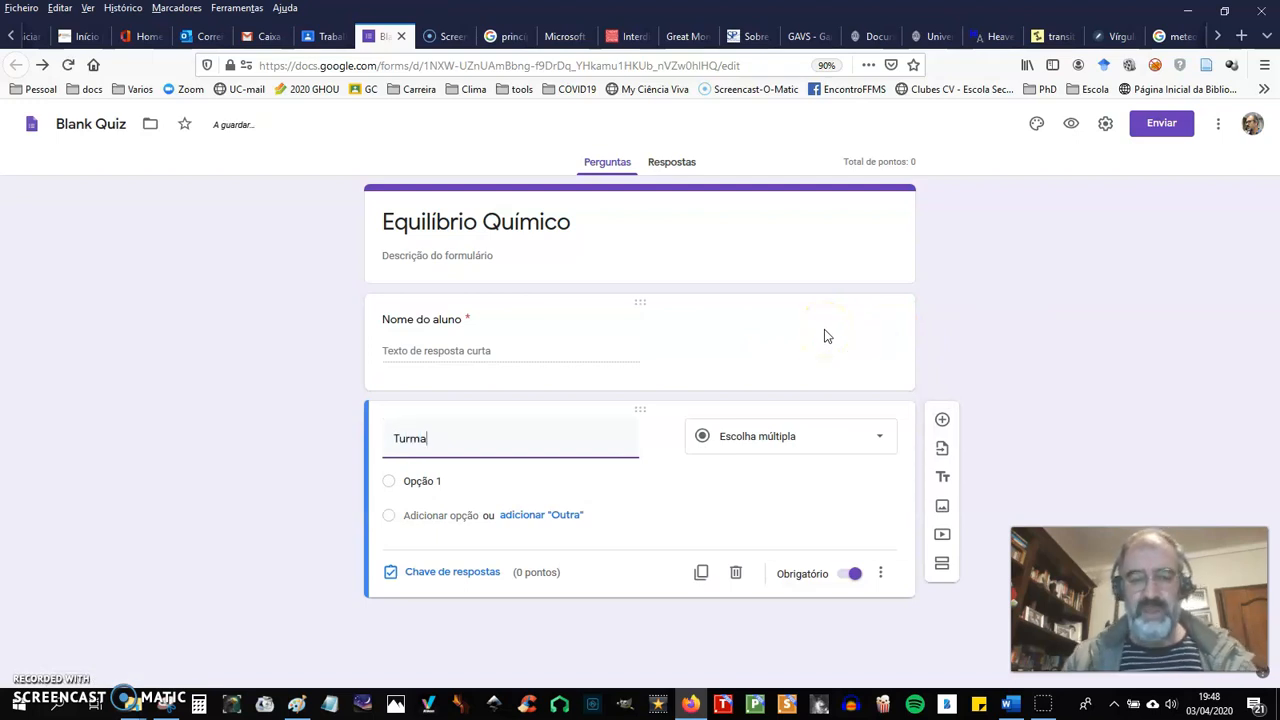
left_click(781, 451)
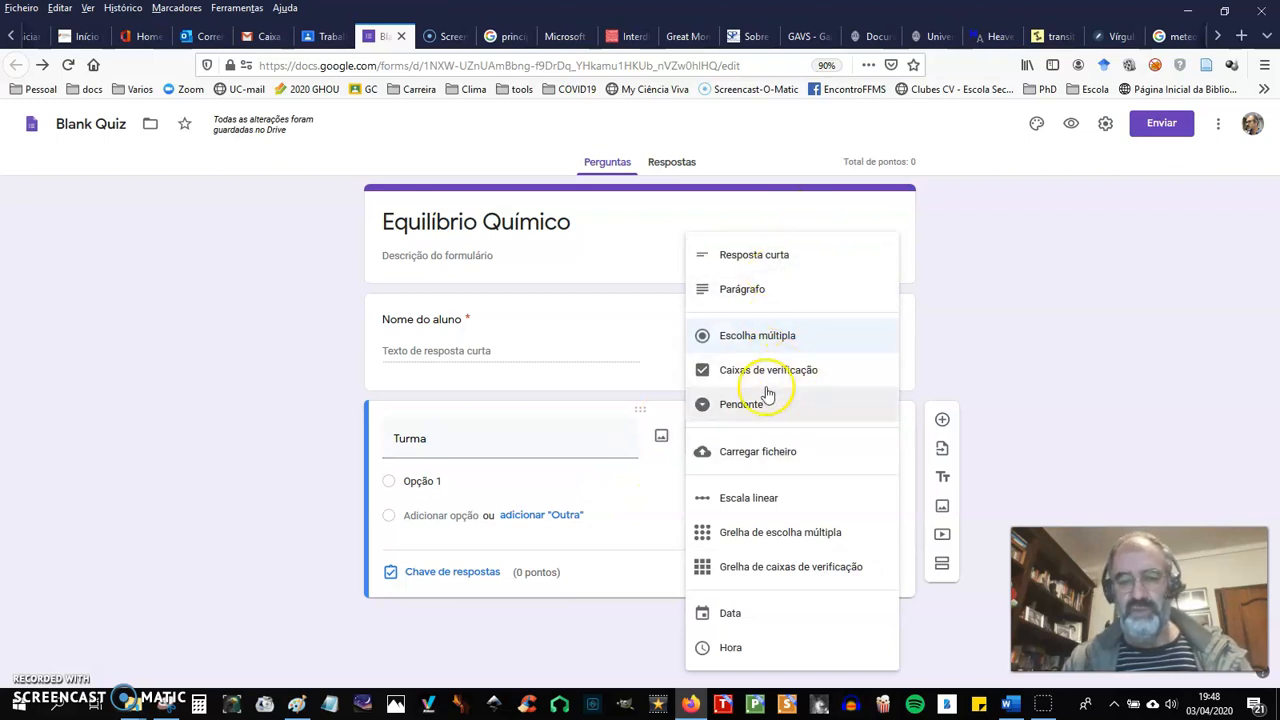
left_click(741, 405)
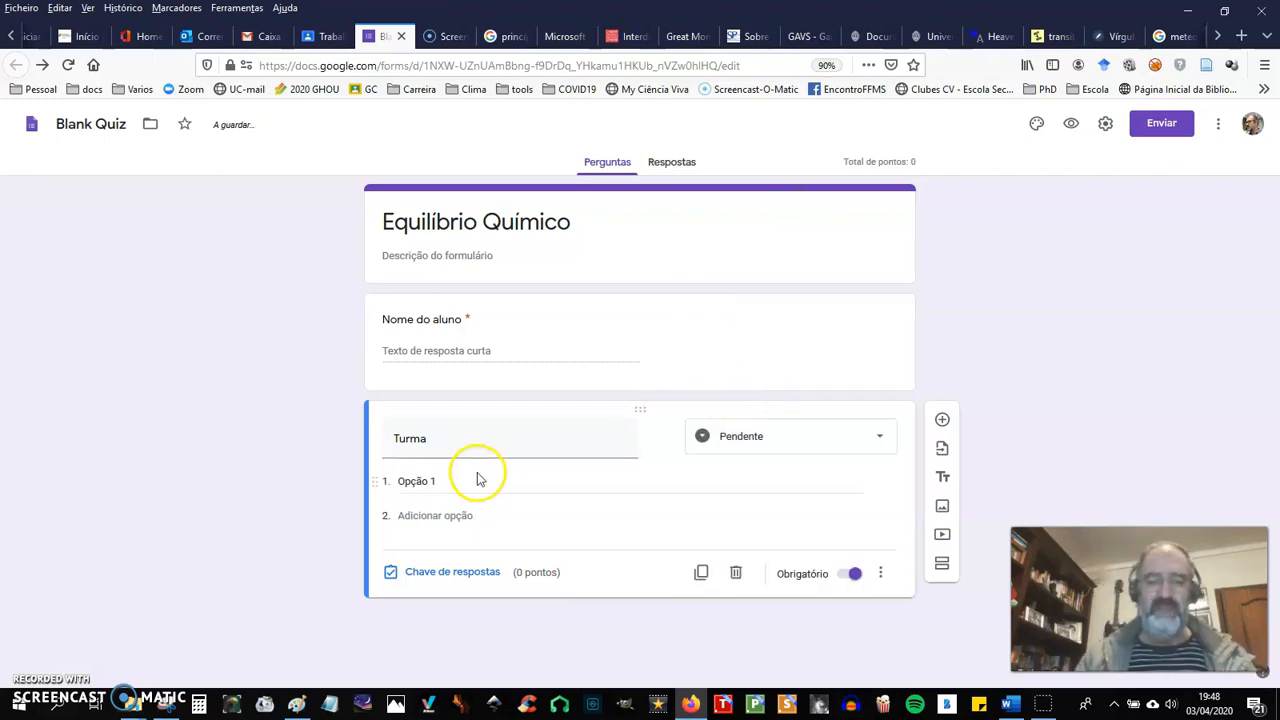
left_click(430, 481)
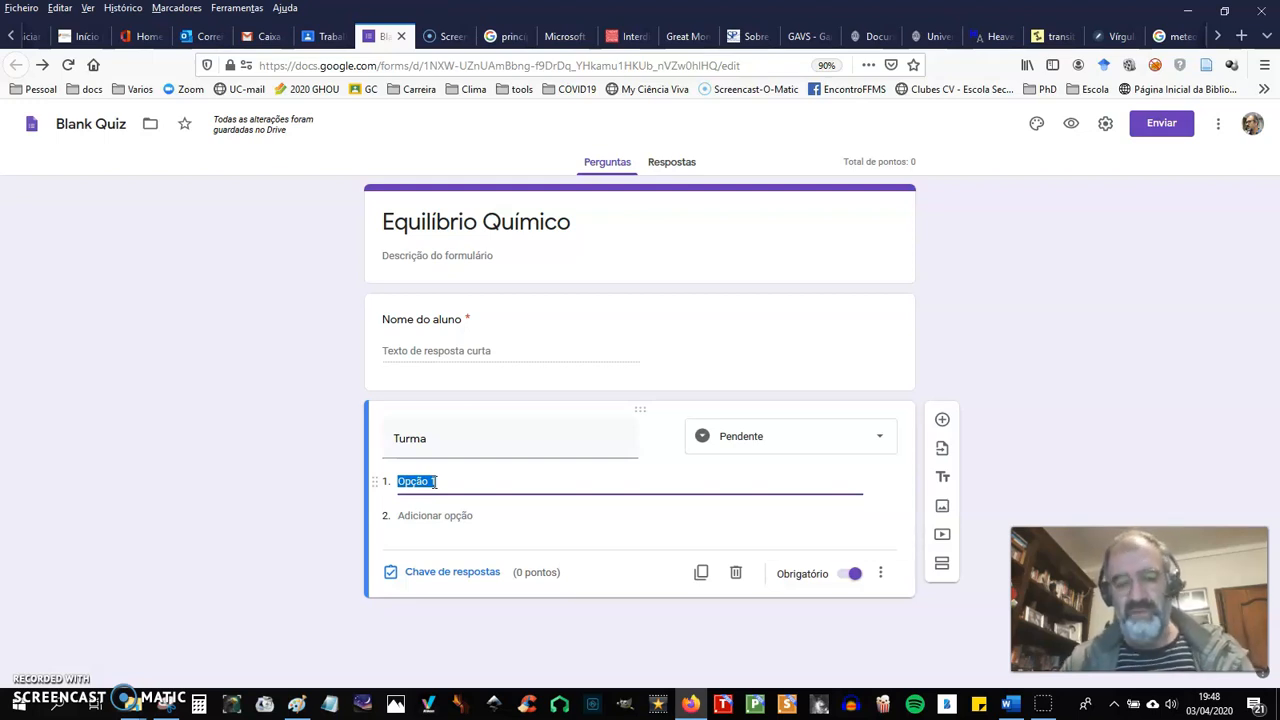
type("11.ºA")
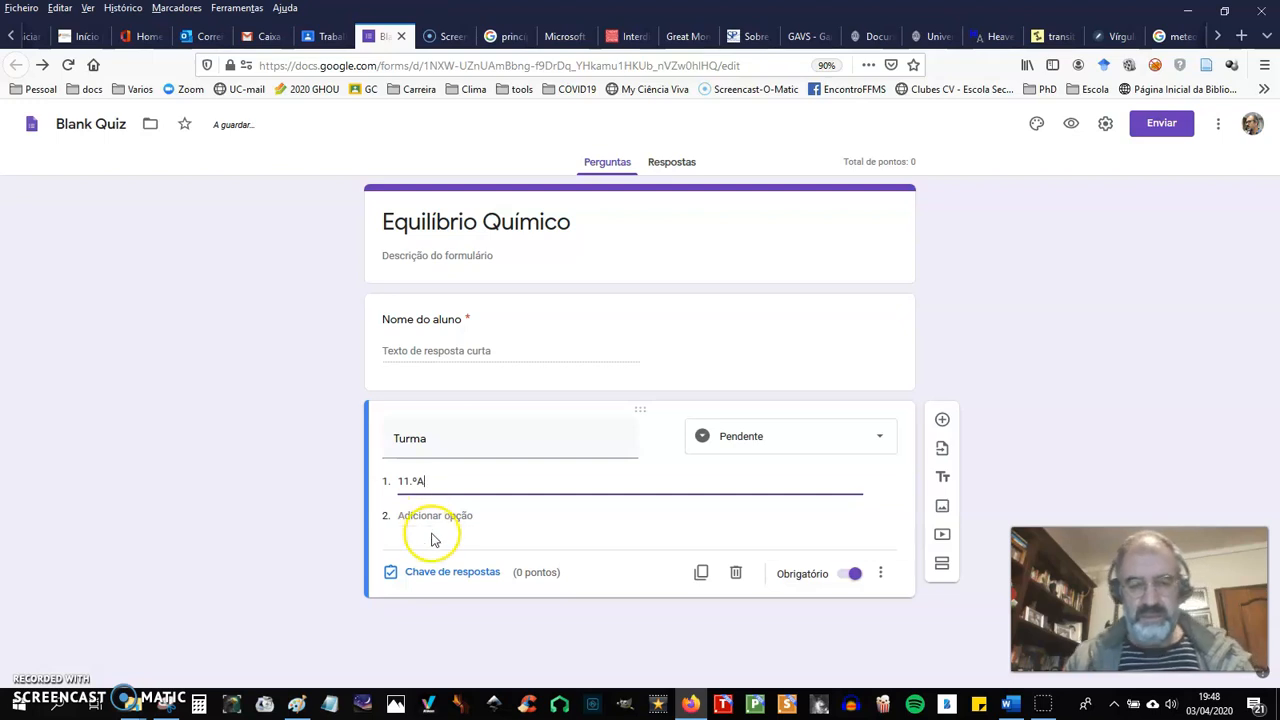
left_click(457, 517)
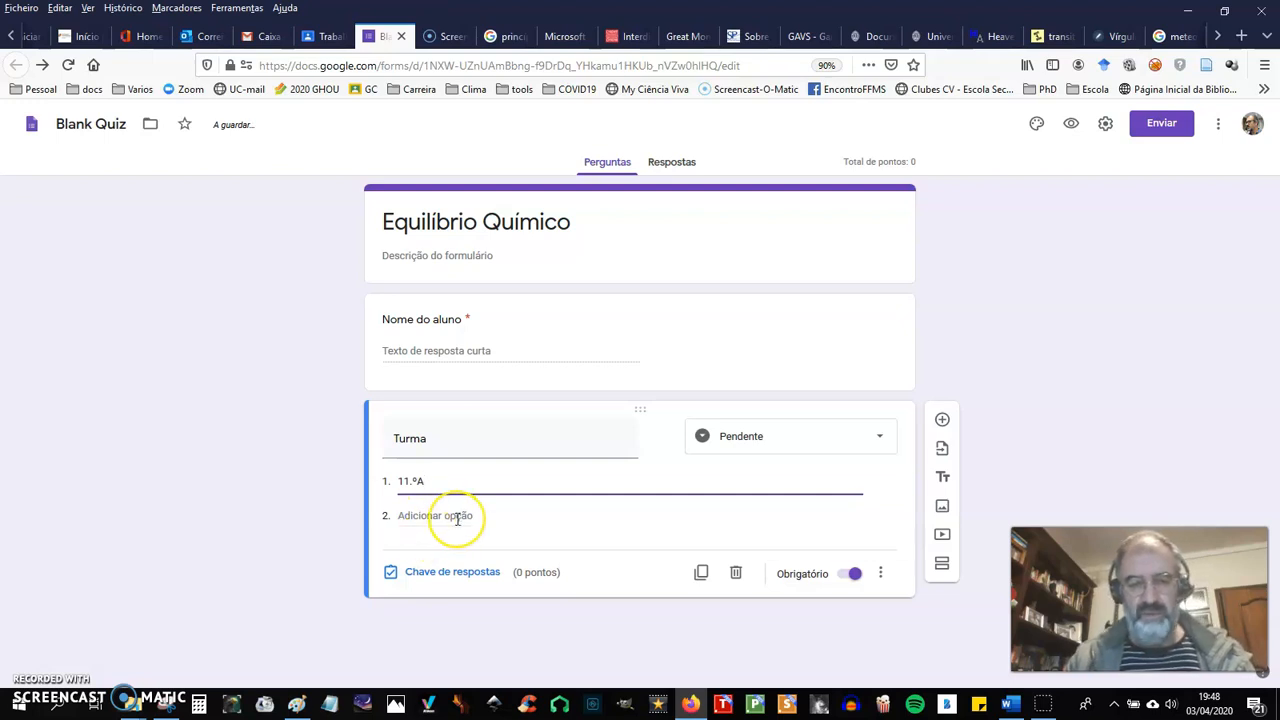
type("11.ºB")
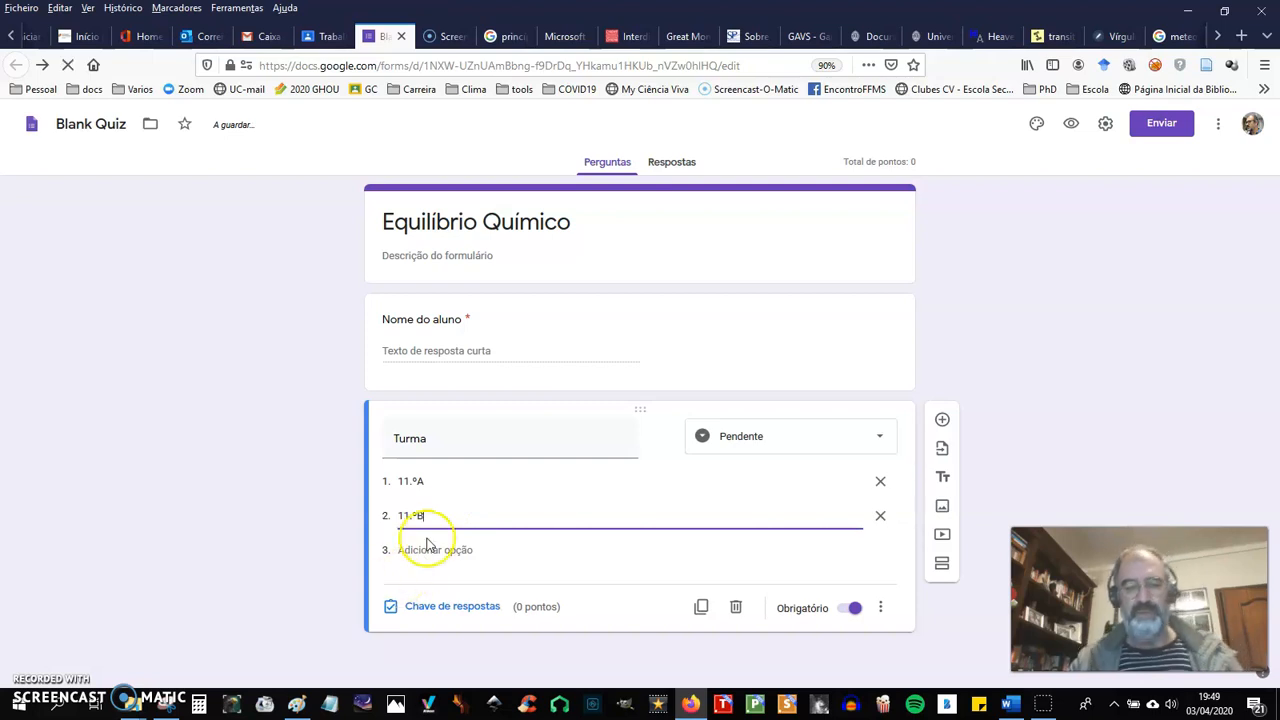
left_click(666, 394)
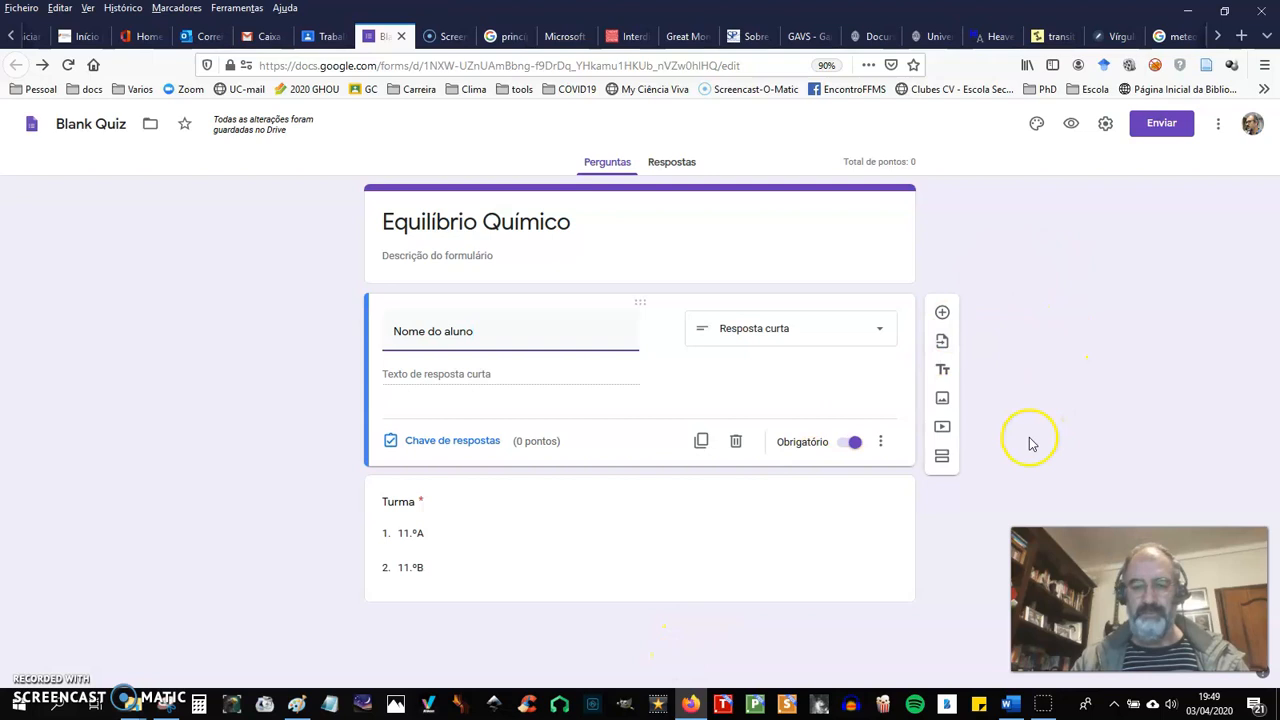
- Add a multiple-choice (Escolha múltipla) question below the Turma question, titled "Blá, blá Blá... Escolha a opção correta"
left_click(711, 525)
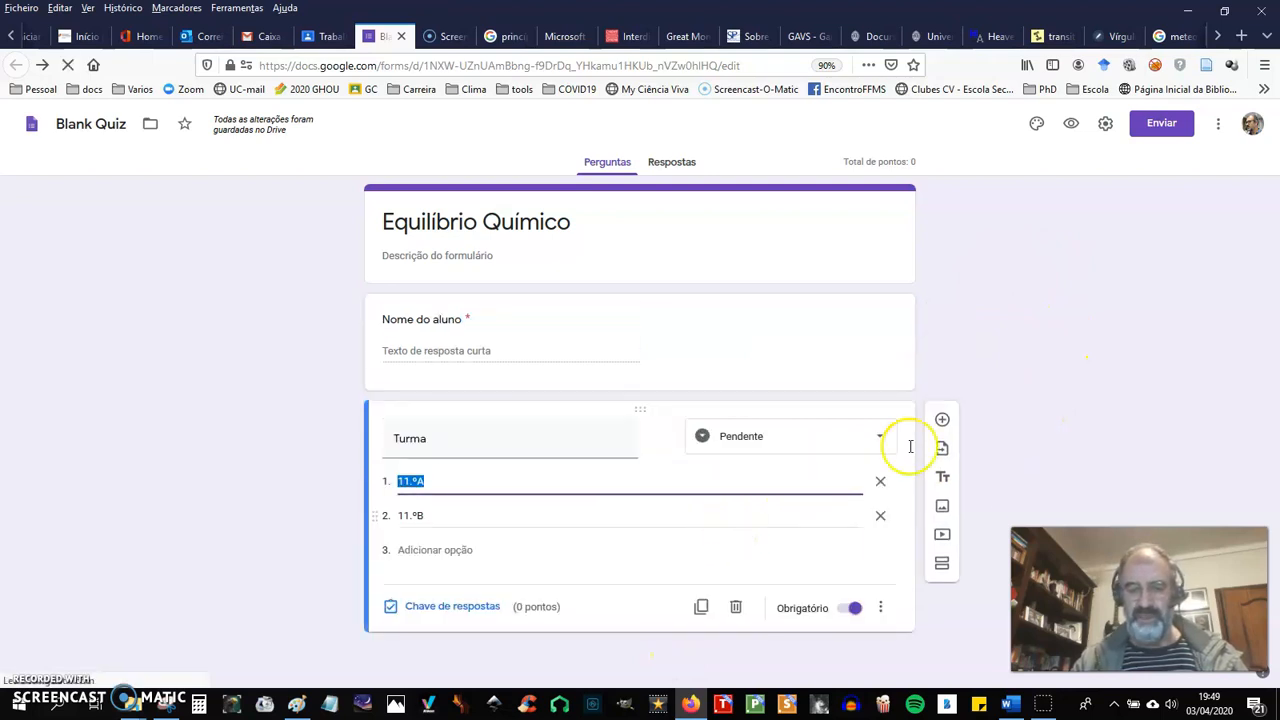
left_click(943, 420)
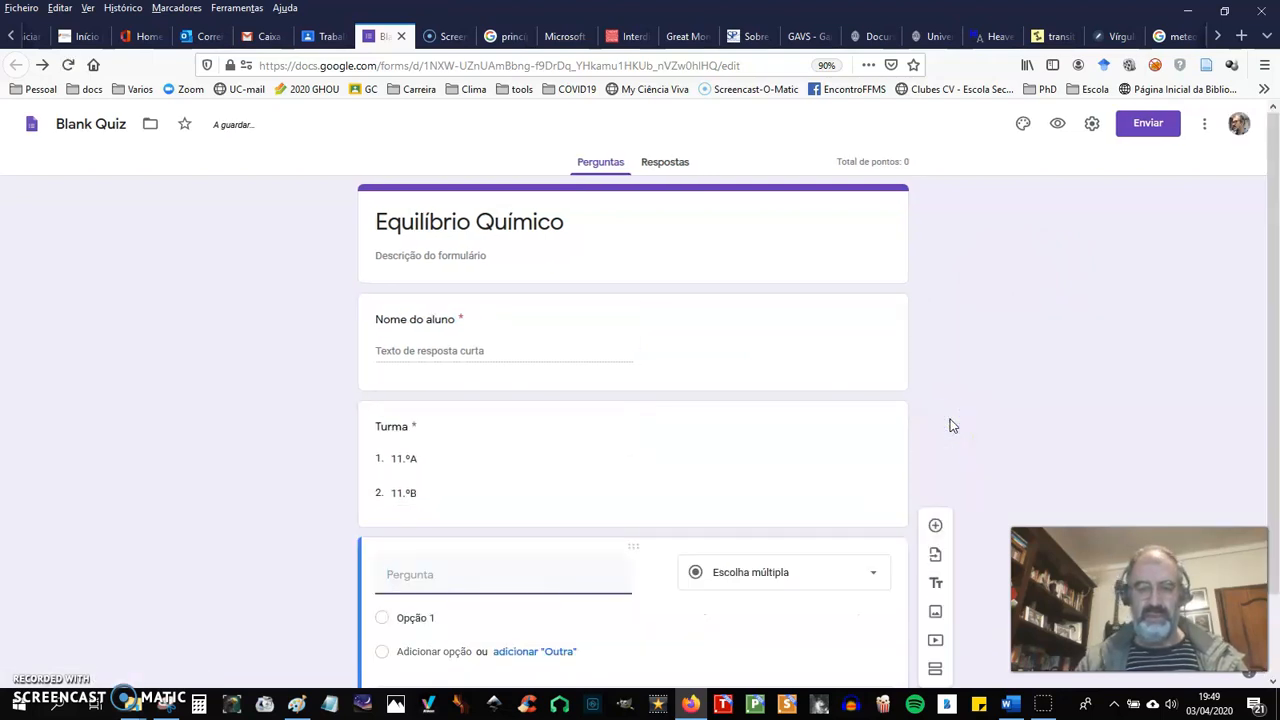
left_click_drag(1277, 272, 1275, 478)
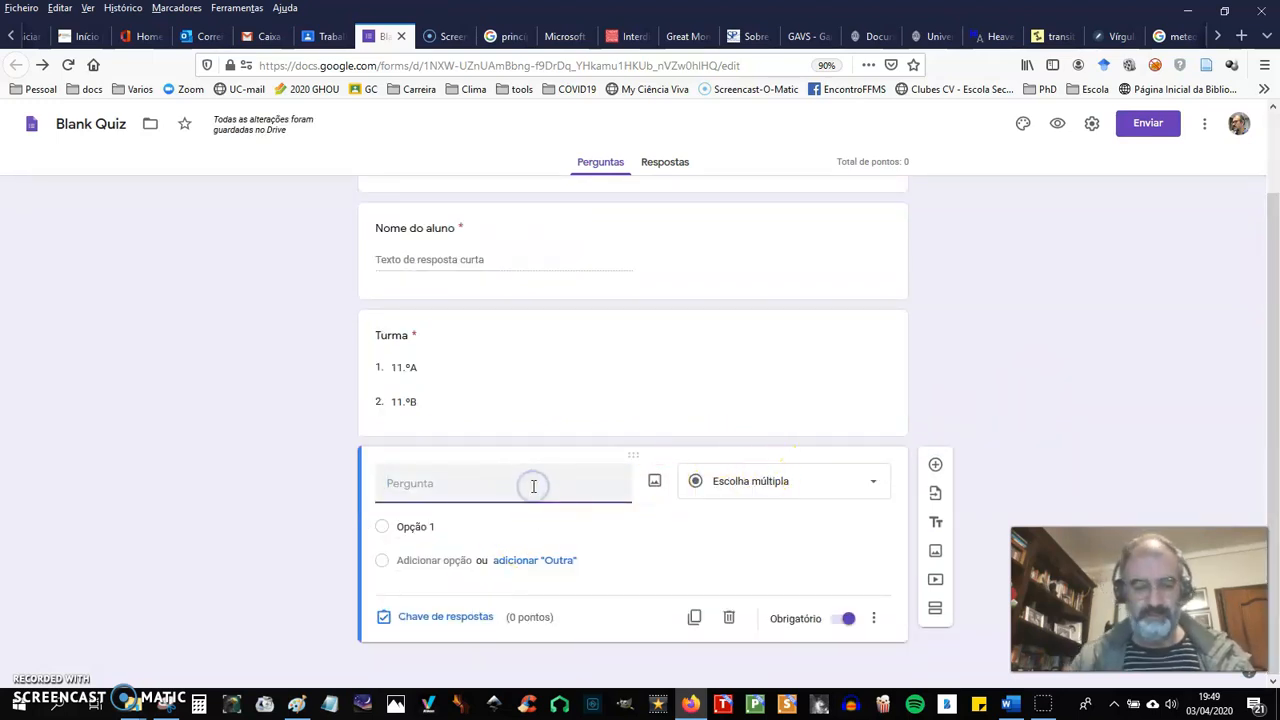
type("Blá, blá Blá...")
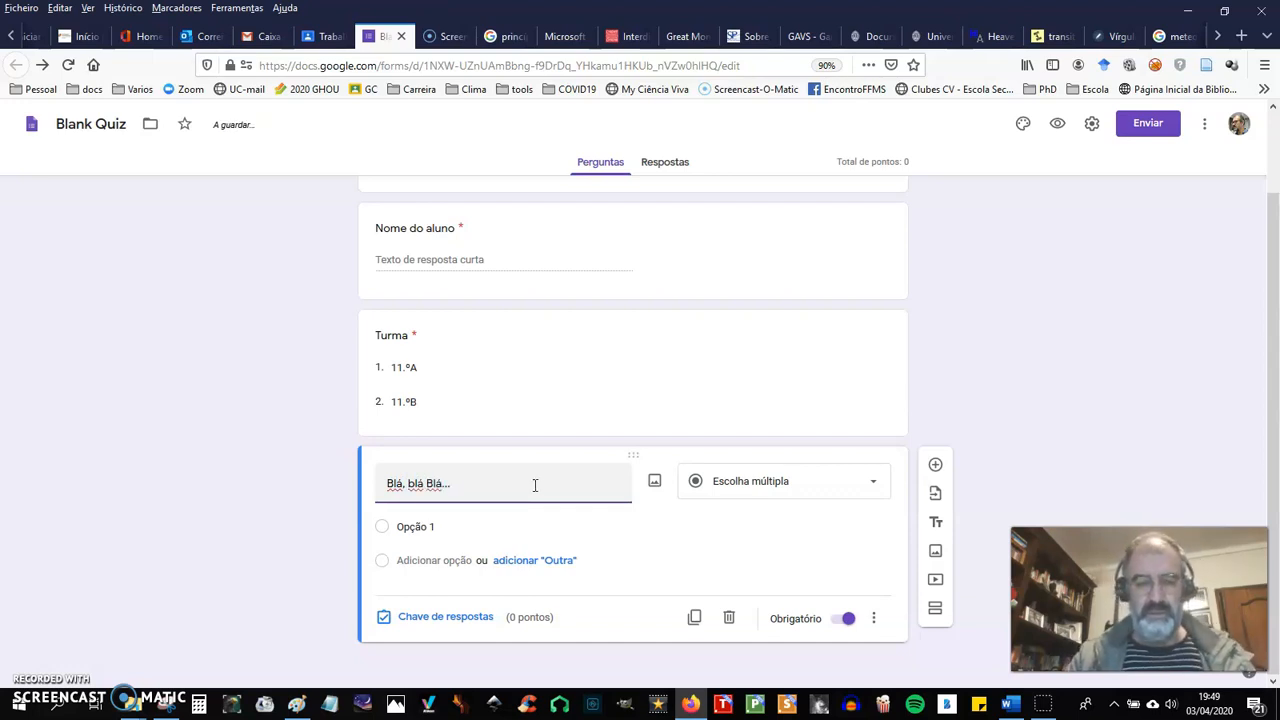
type(" Escolh")
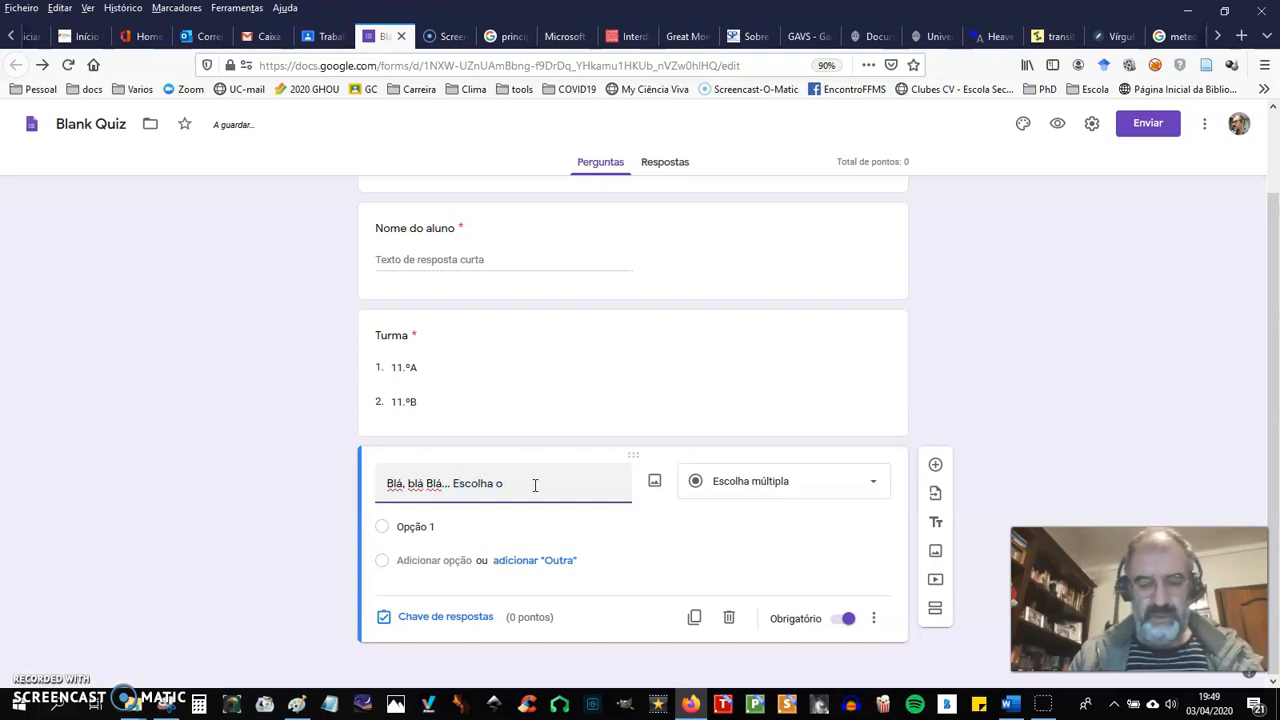
type("a a opção correta")
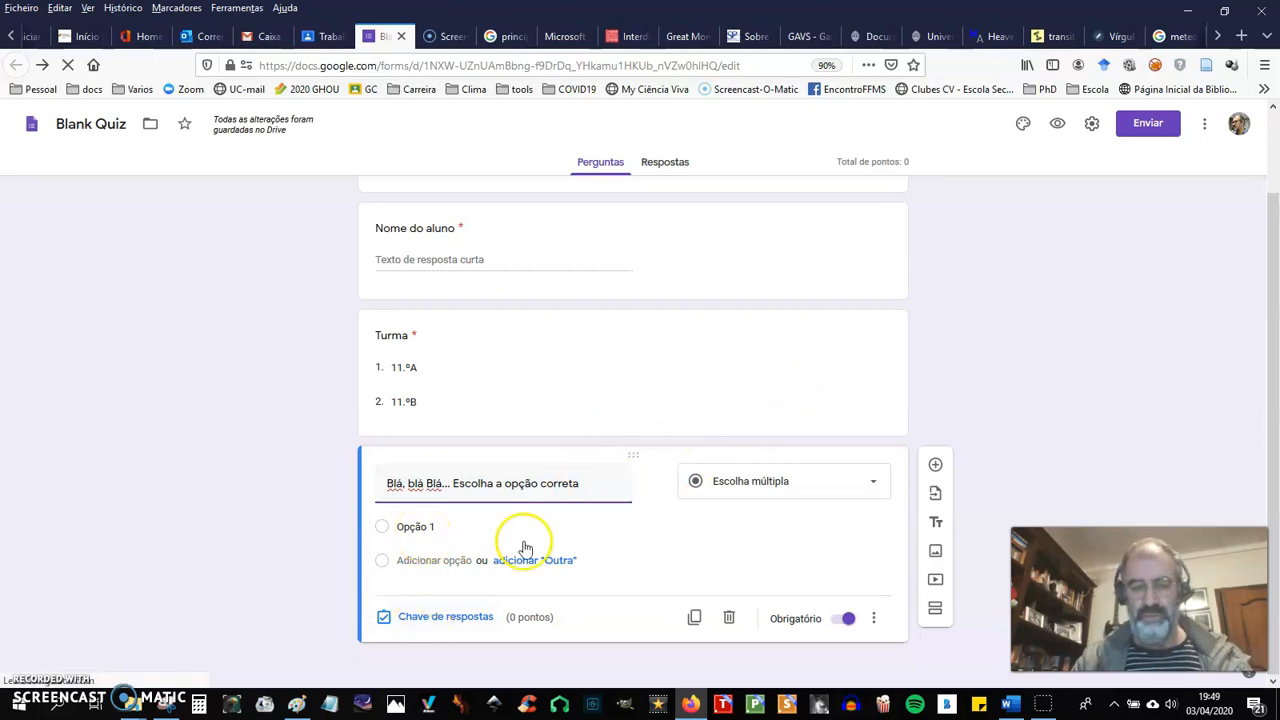
- Give the multiple-choice question the answer options 1 to 5, entering 1 and adding all the suggested values
left_click(441, 527)
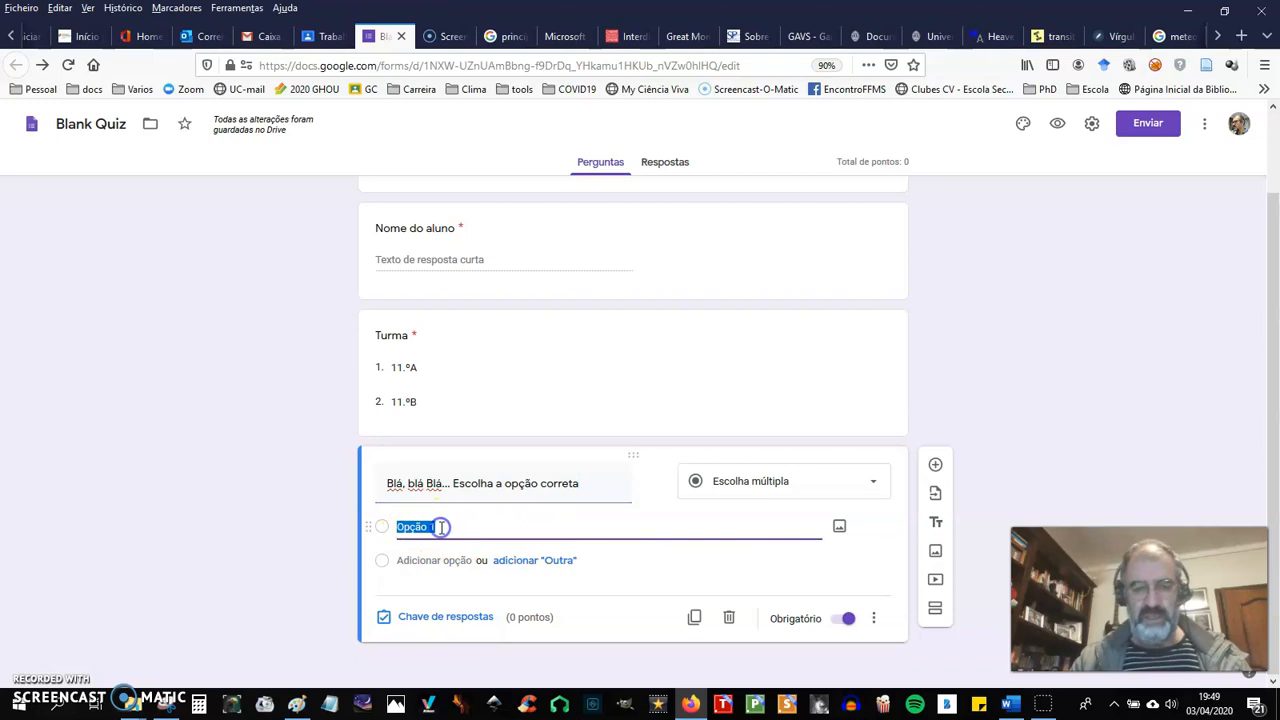
type("1")
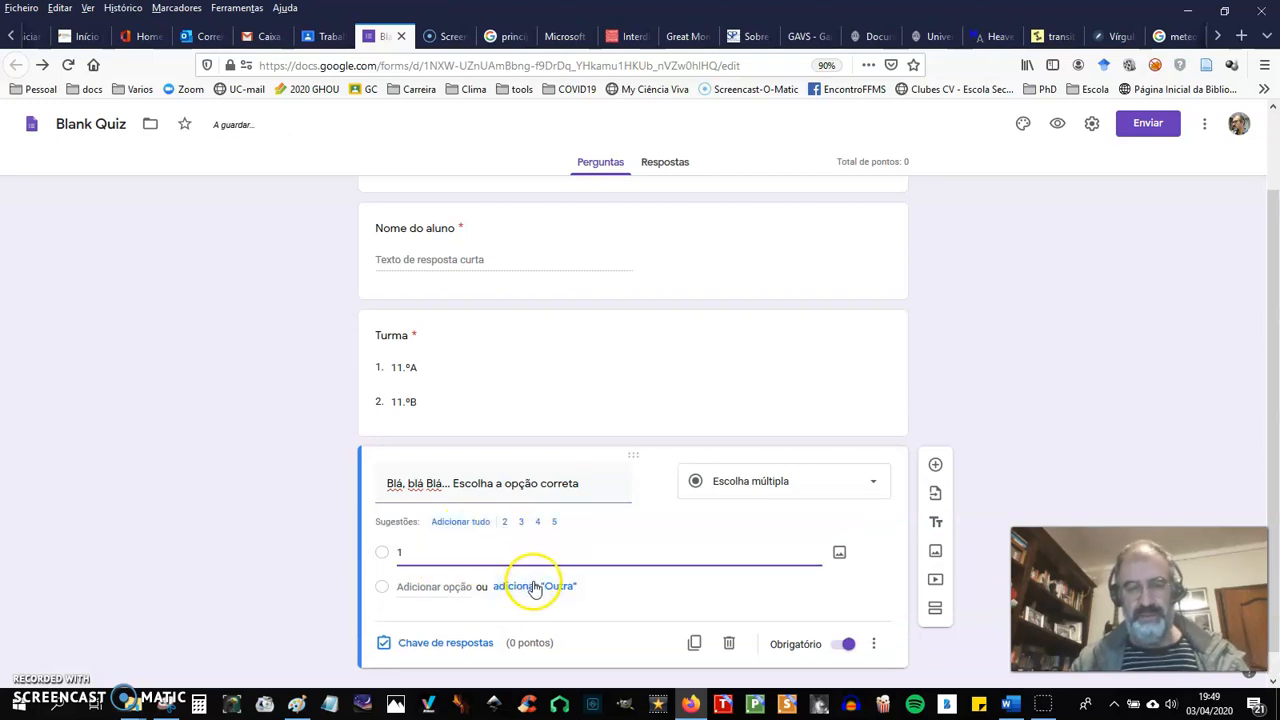
left_click(461, 522)
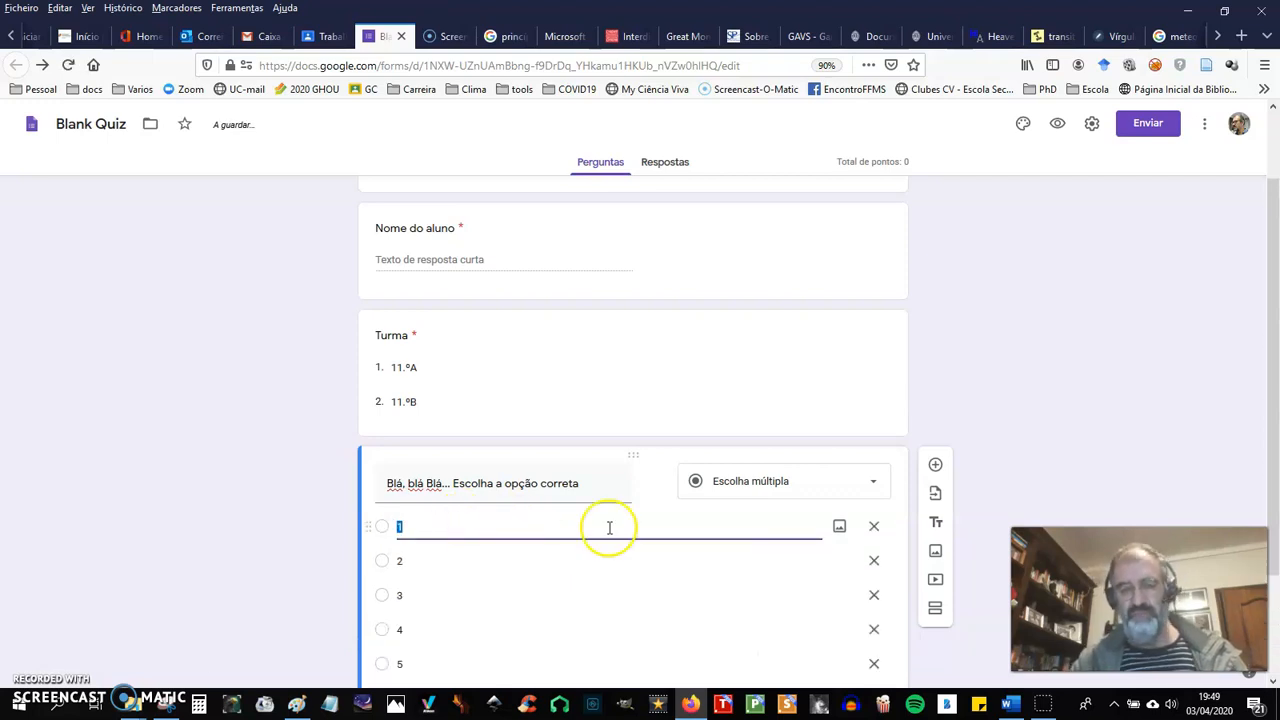
- Set the multiple-choice question's answer key to option 2 as correct, worth 5 points
left_click_drag(1266, 264, 1276, 398)
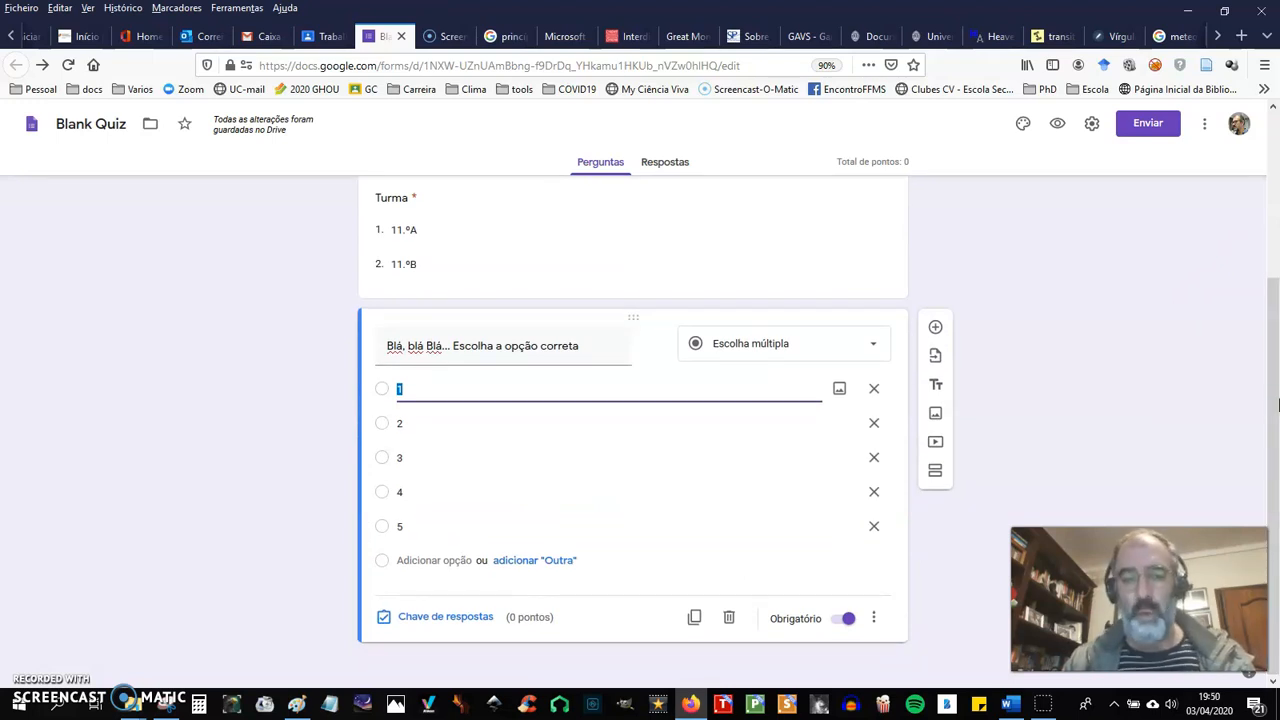
left_click(447, 618)
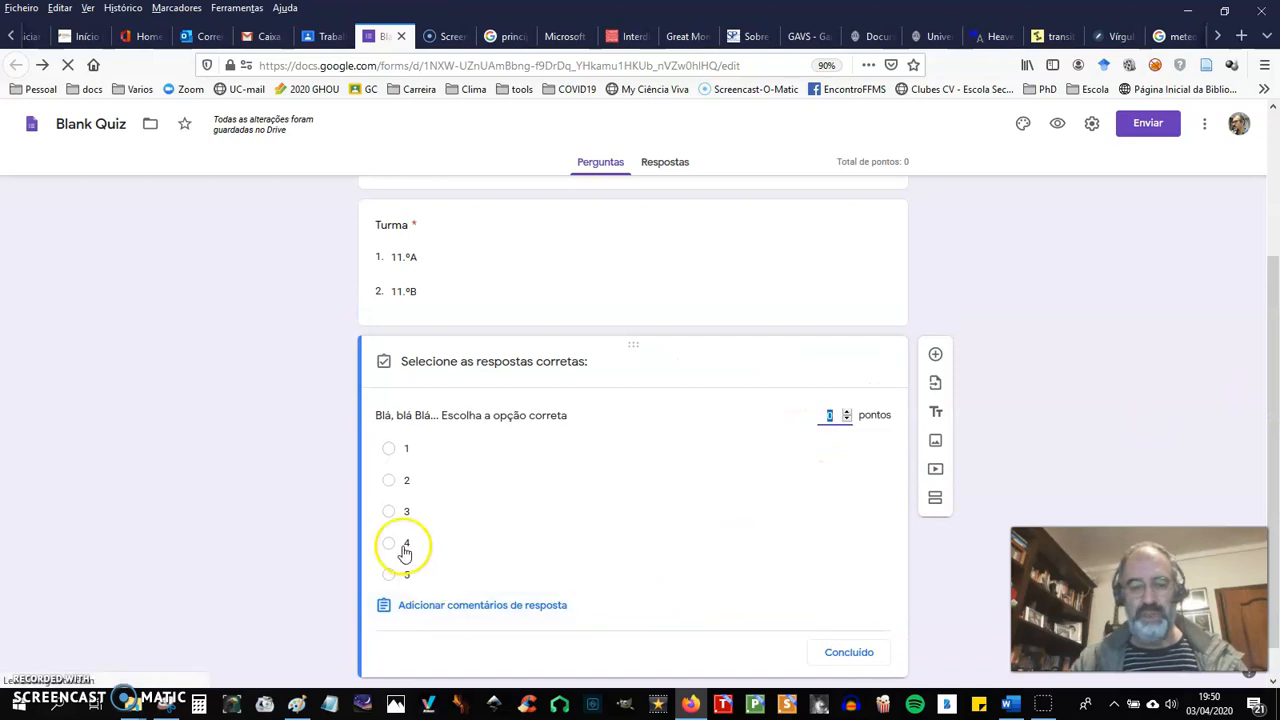
left_click(390, 481)
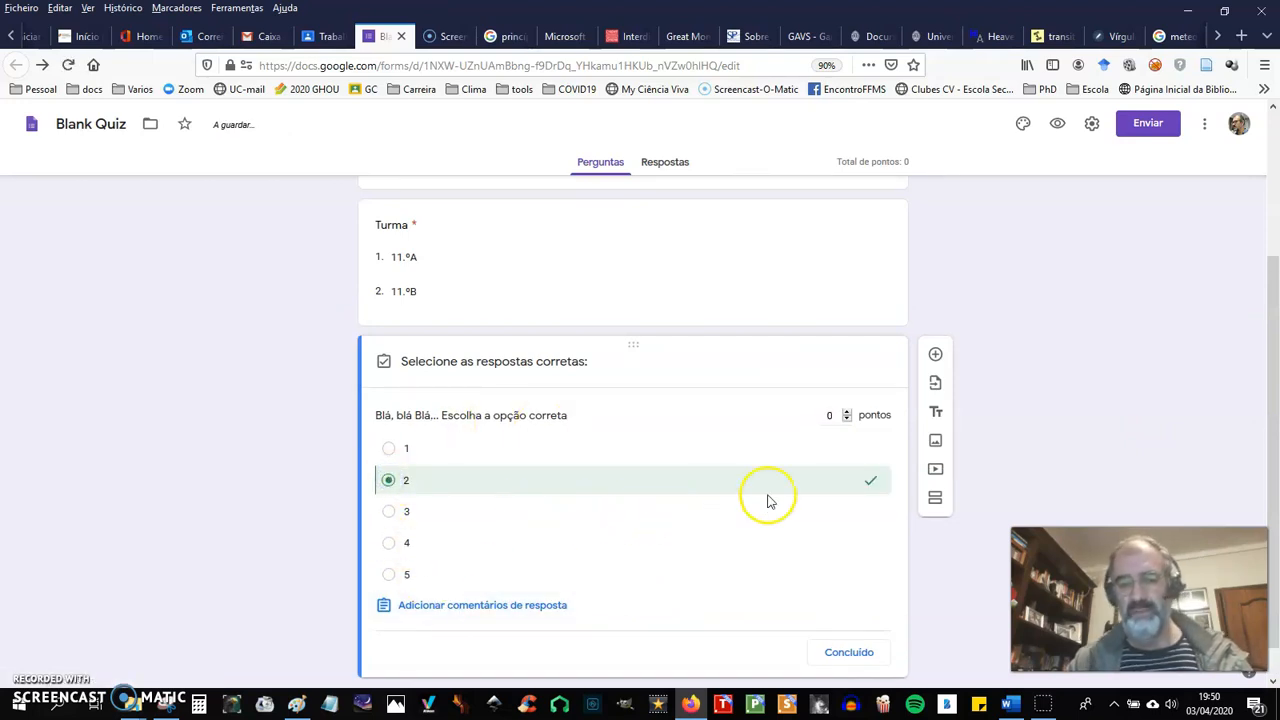
left_click(847, 411)
left_click(847, 411)
left_click(847, 411)
left_click(847, 411)
left_click(847, 411)
left_click(849, 651)
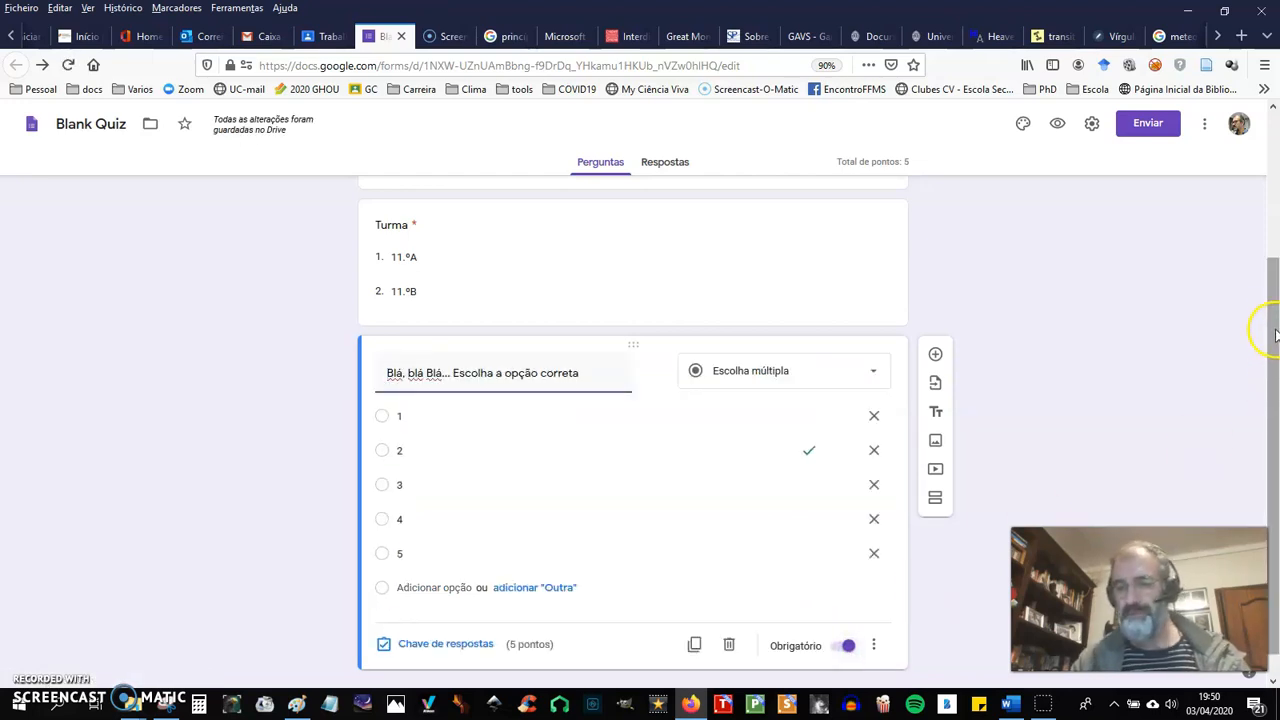
- Add a checkbox (Caixas de verificação) question below the multiple-choice one, titled "Blá blá blá... Selecione as opções corretas"
left_click_drag(1273, 330, 1277, 371)
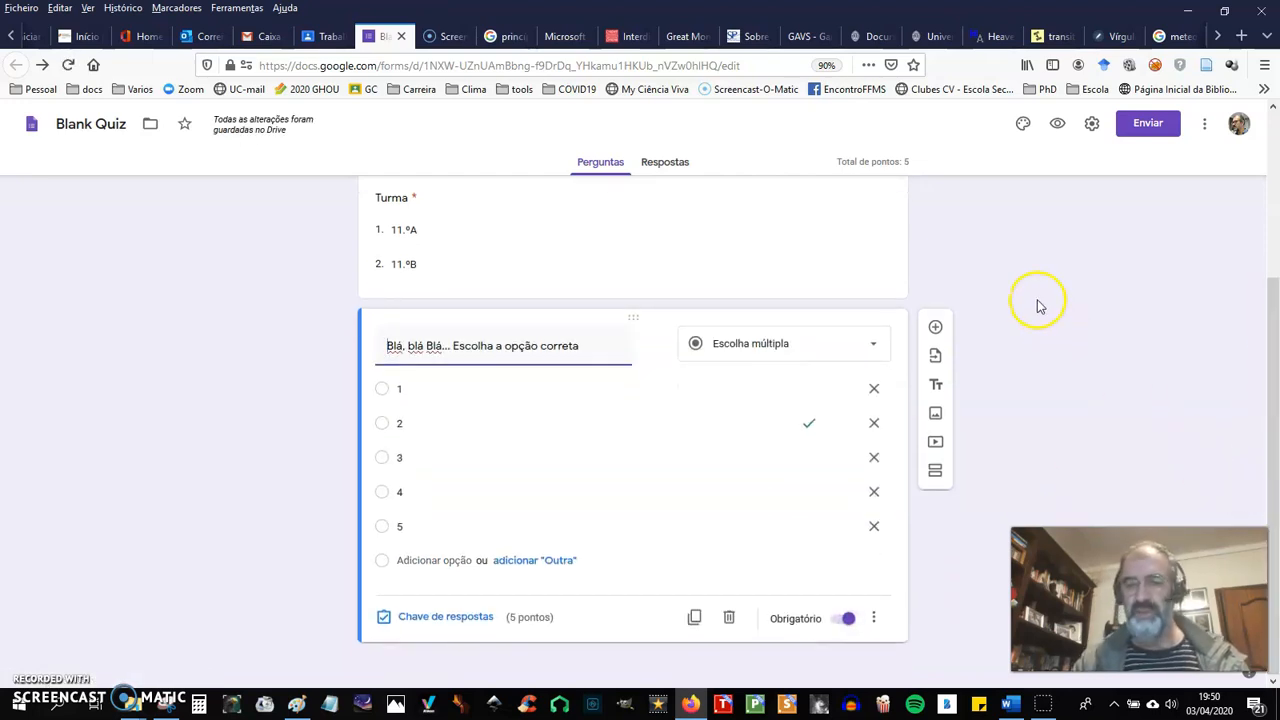
left_click(934, 326)
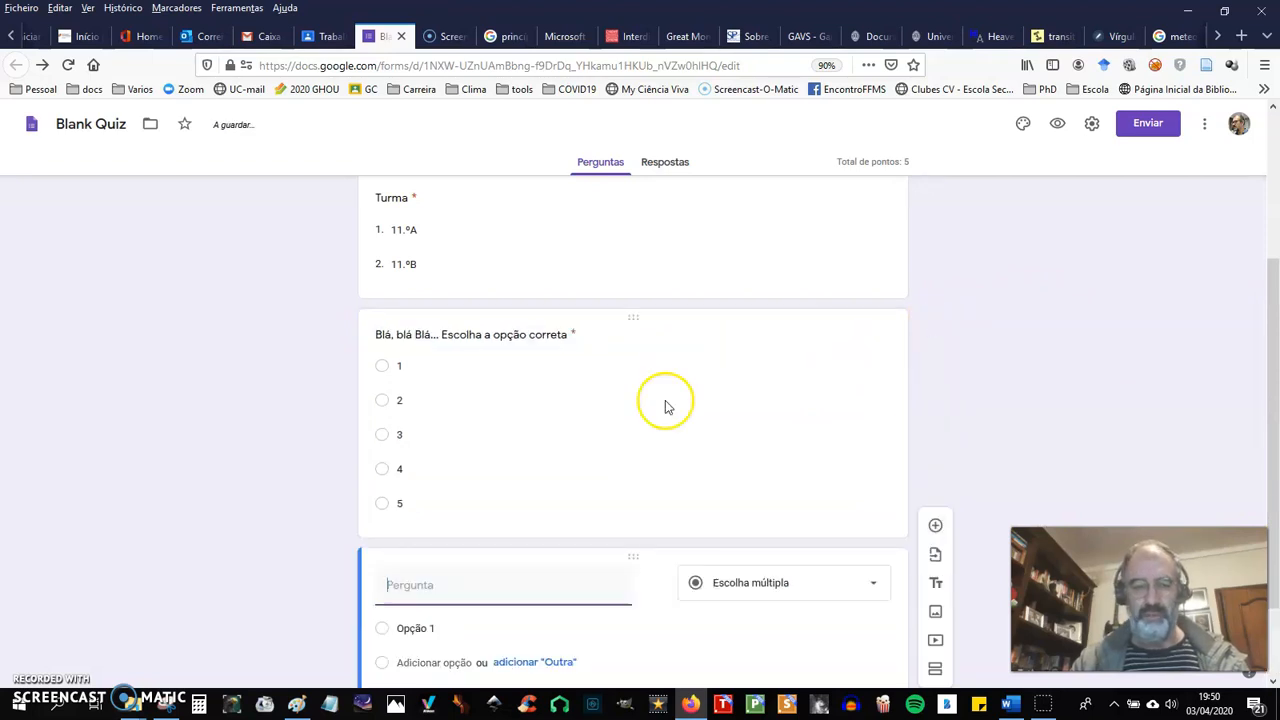
left_click(353, 585)
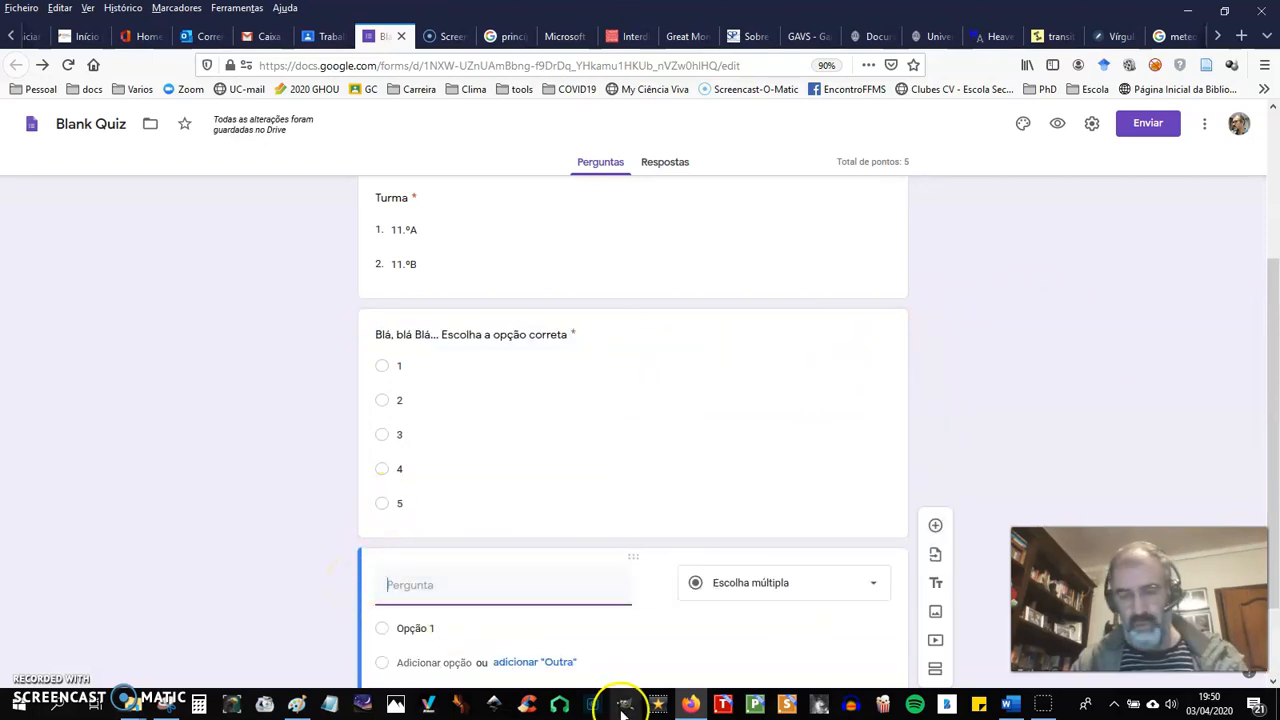
left_click(874, 589)
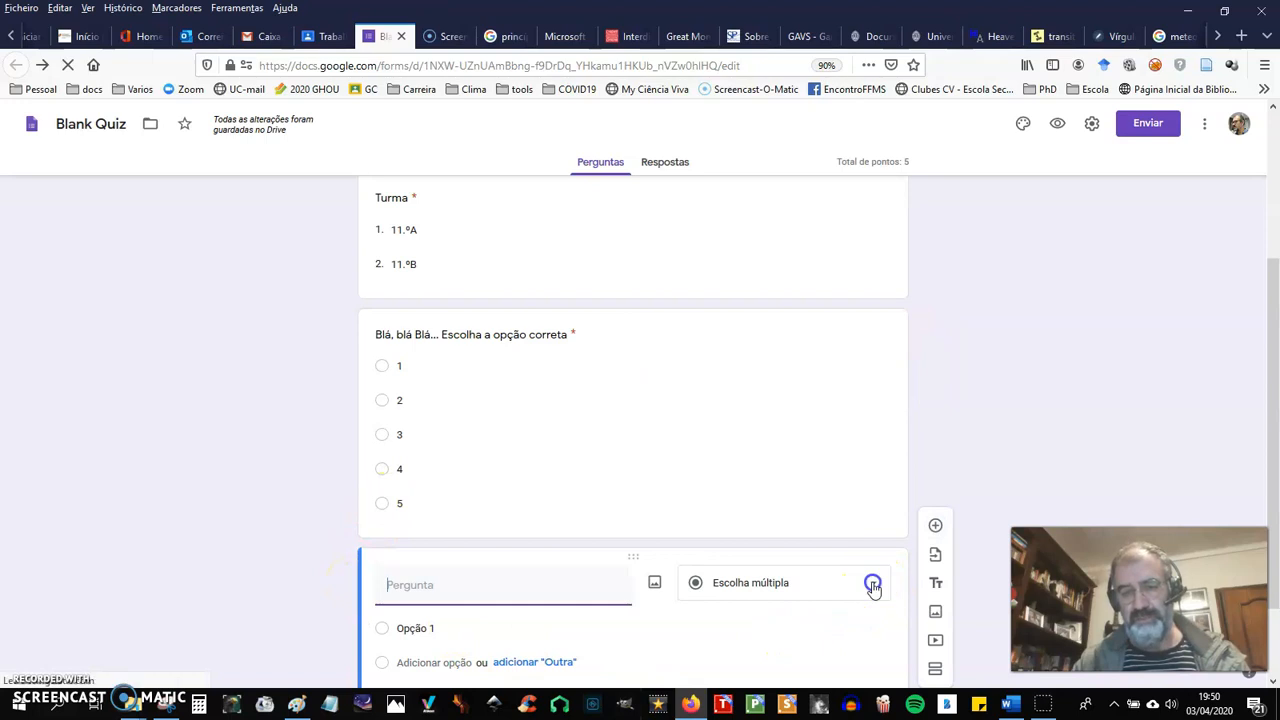
left_click(747, 369)
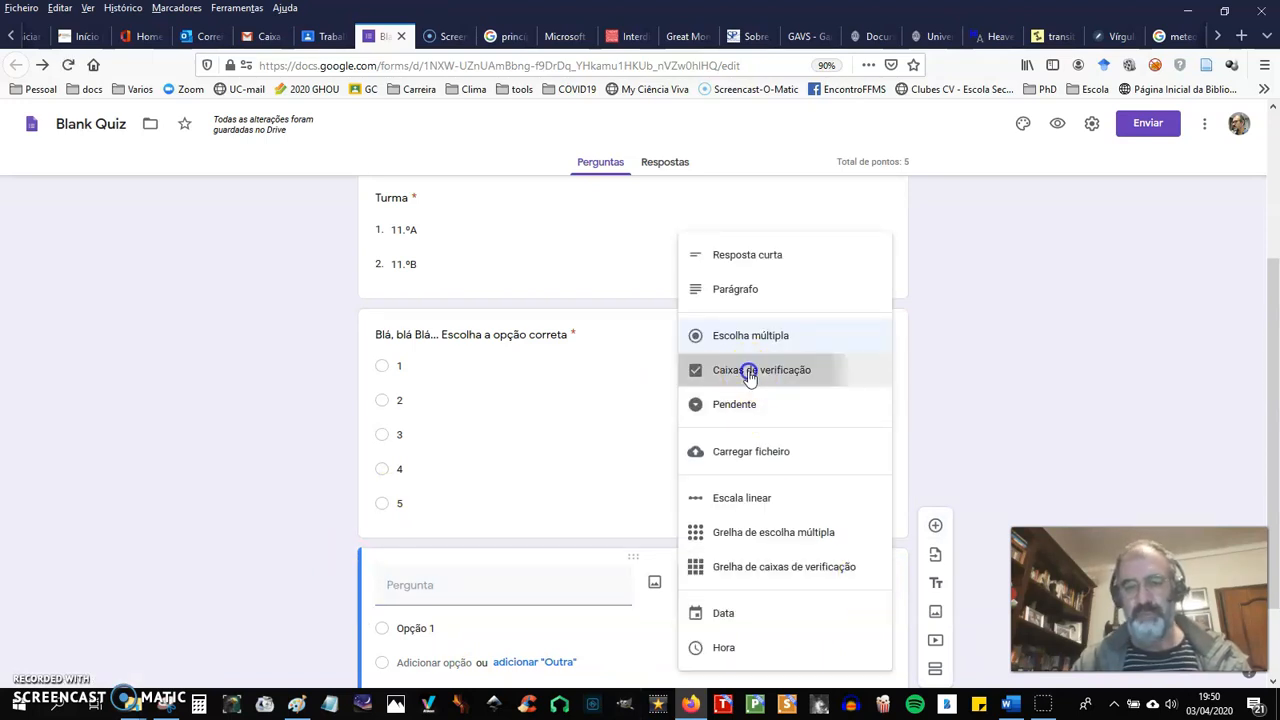
left_click(422, 586)
type("Blá")
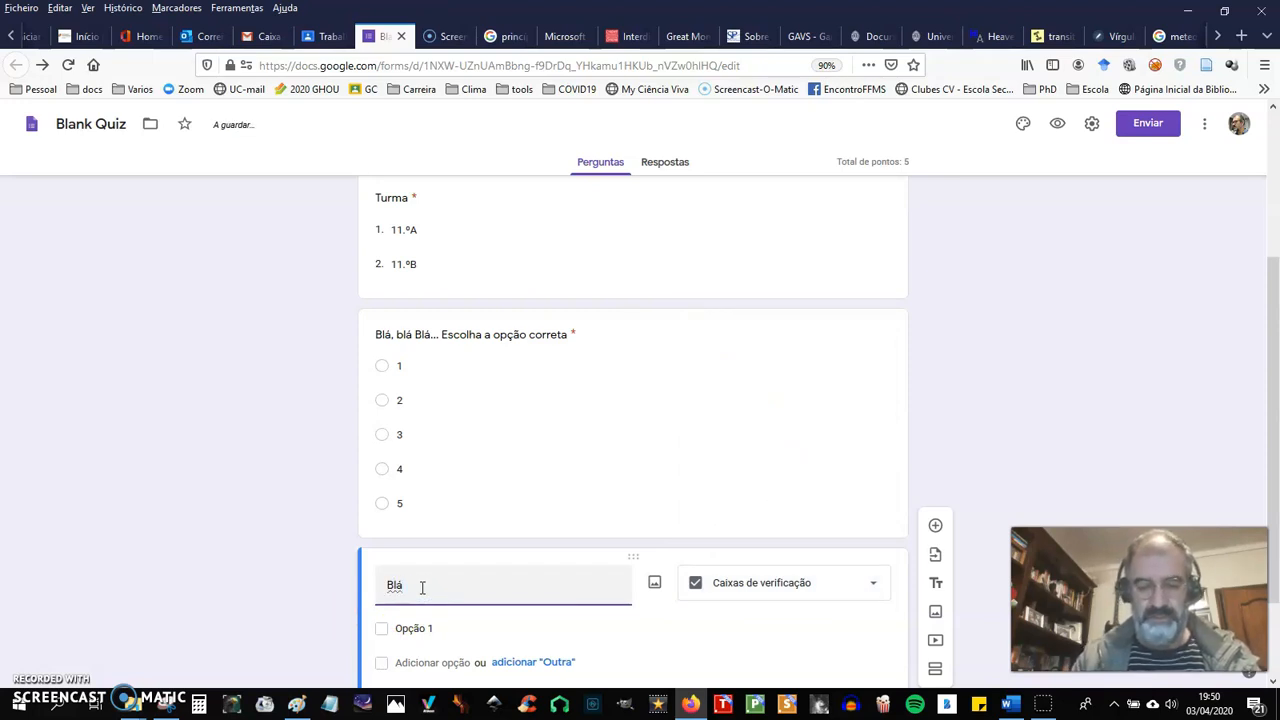
type(" blá blá... Selecione as")
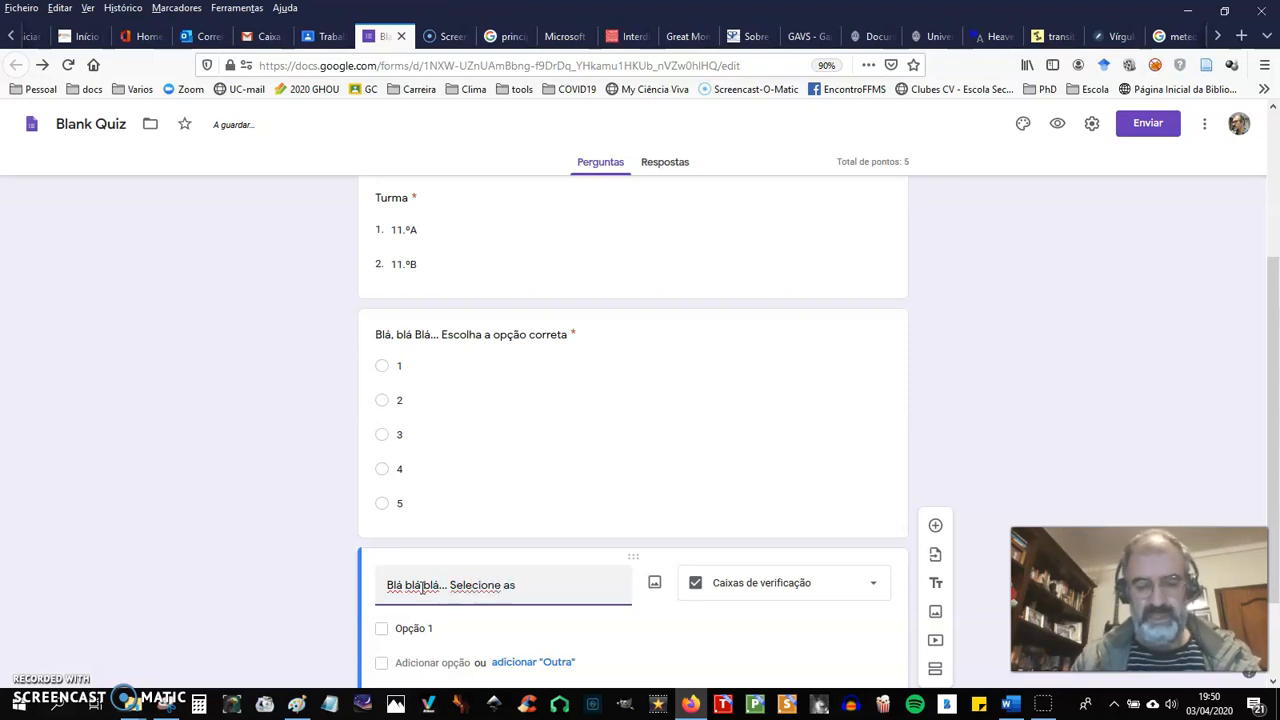
type("opções corretas")
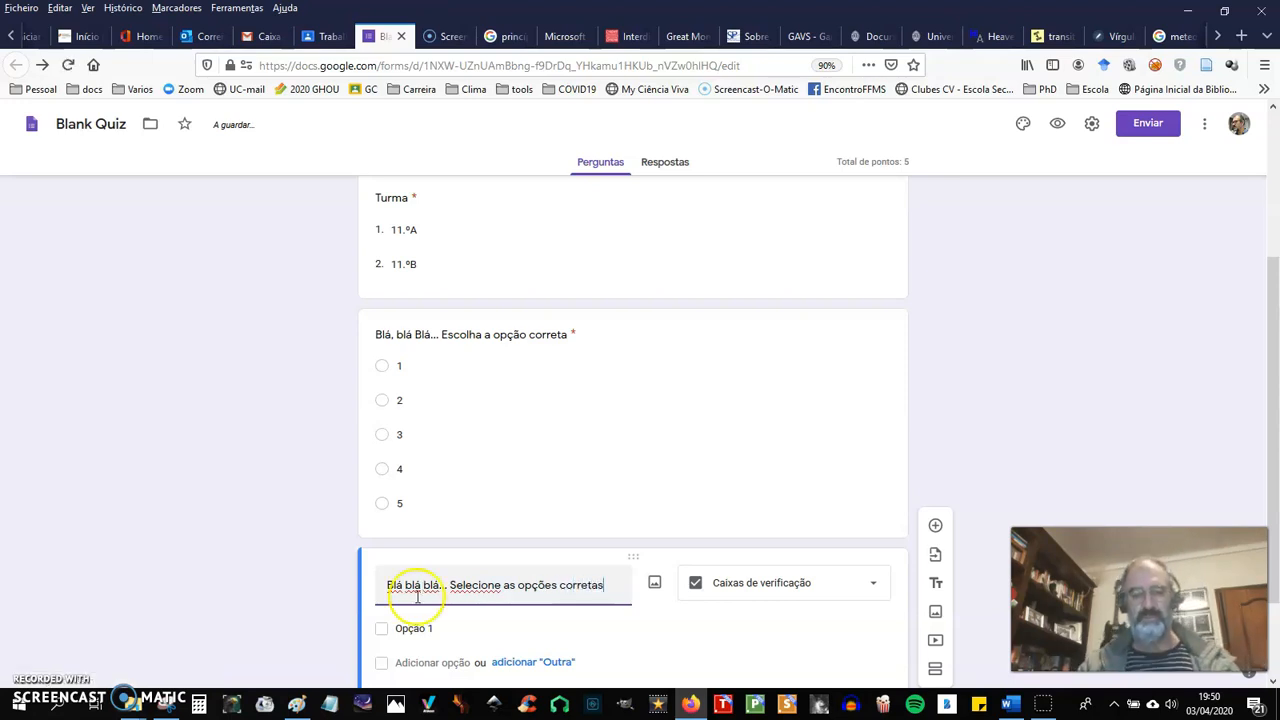
- Add an "Outra" option to the checkbox question, plus the default options Opção 2 to Opção 5
scroll(1274, 385, "down", 2)
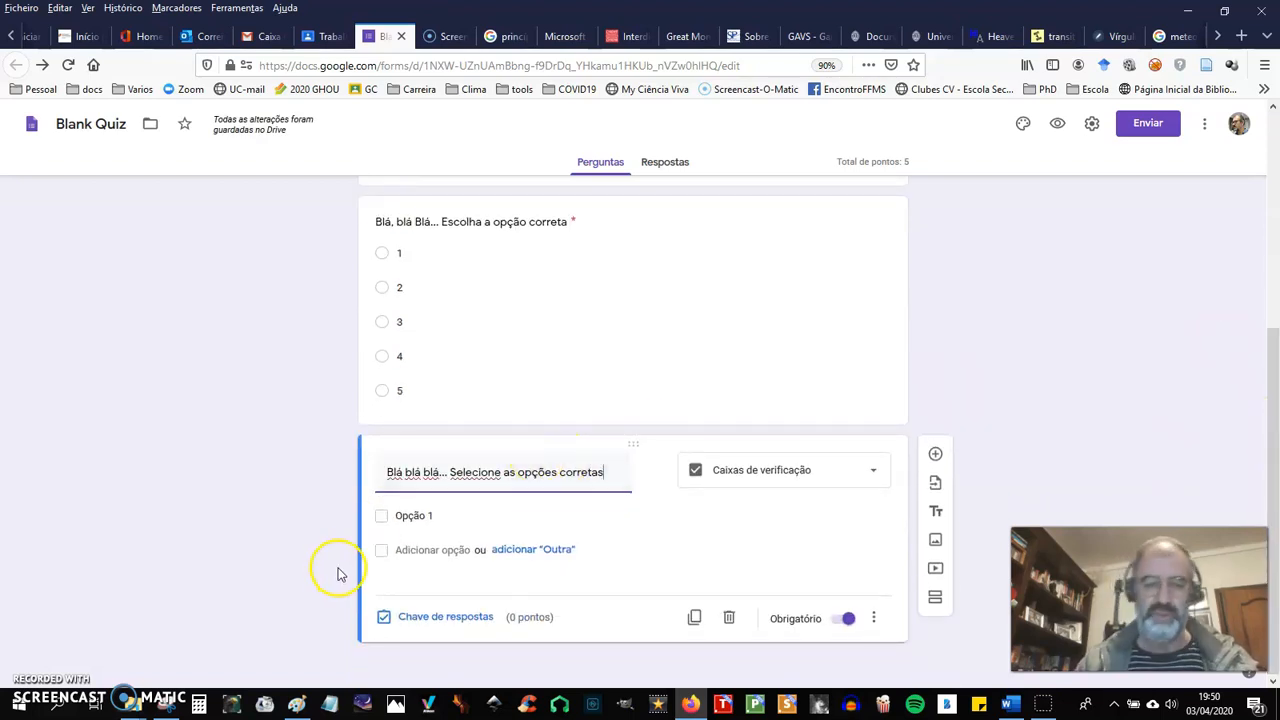
left_click(540, 554)
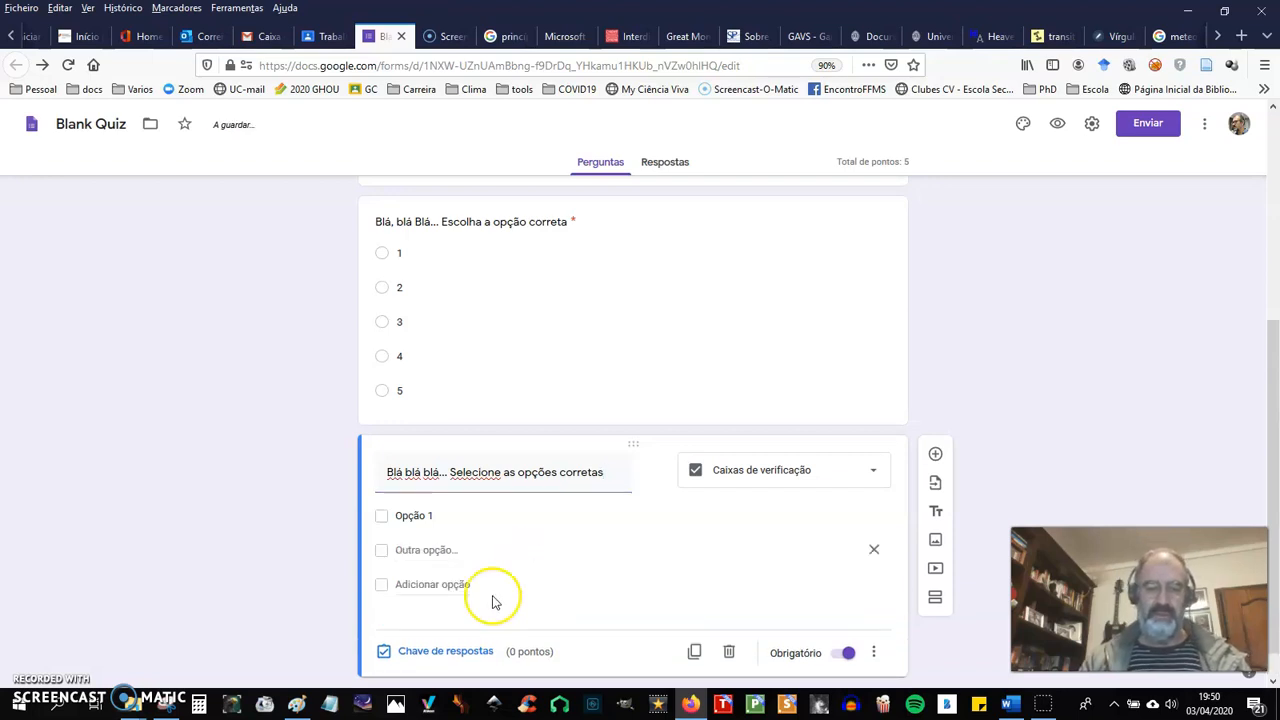
left_click(438, 588)
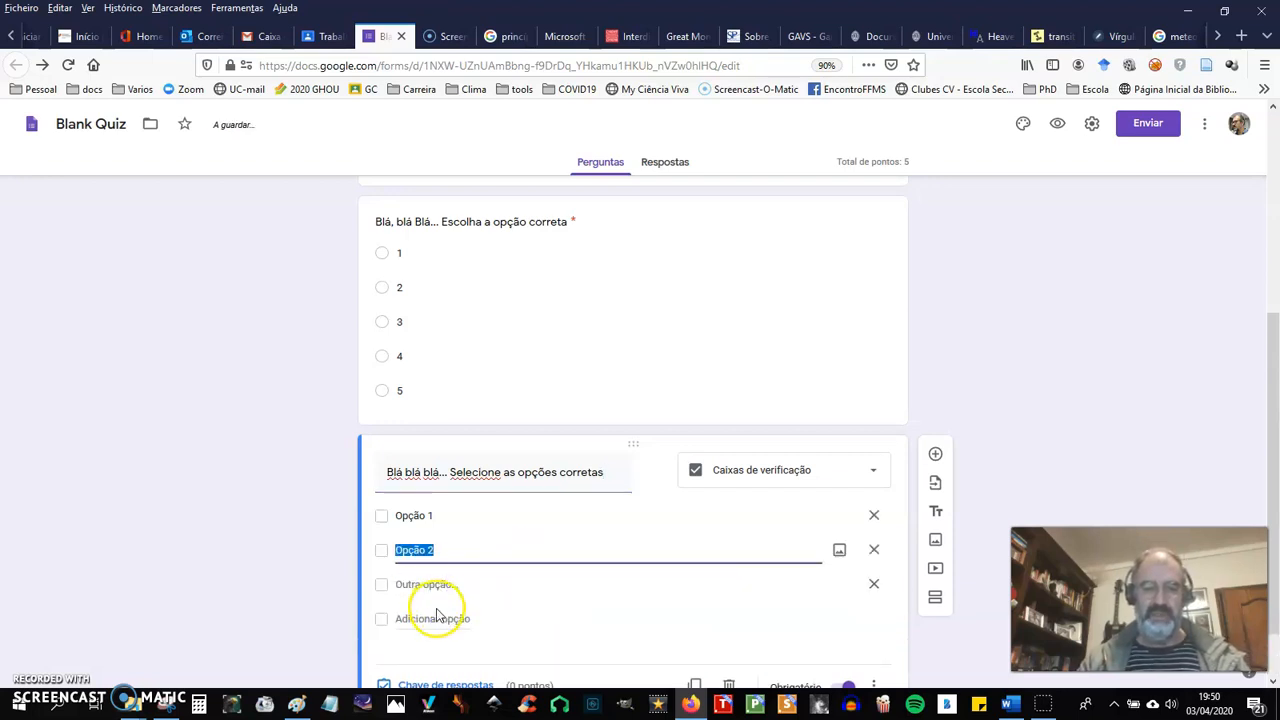
left_click(450, 620)
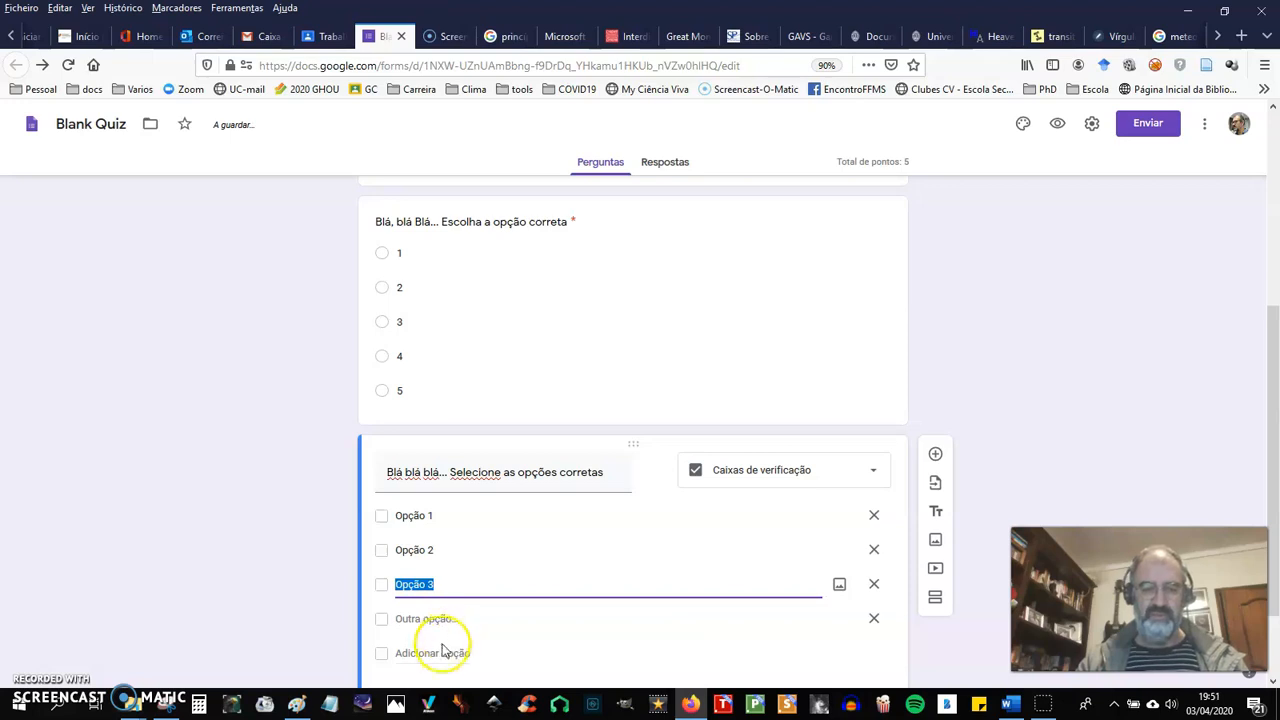
left_click(451, 652)
left_click(448, 655)
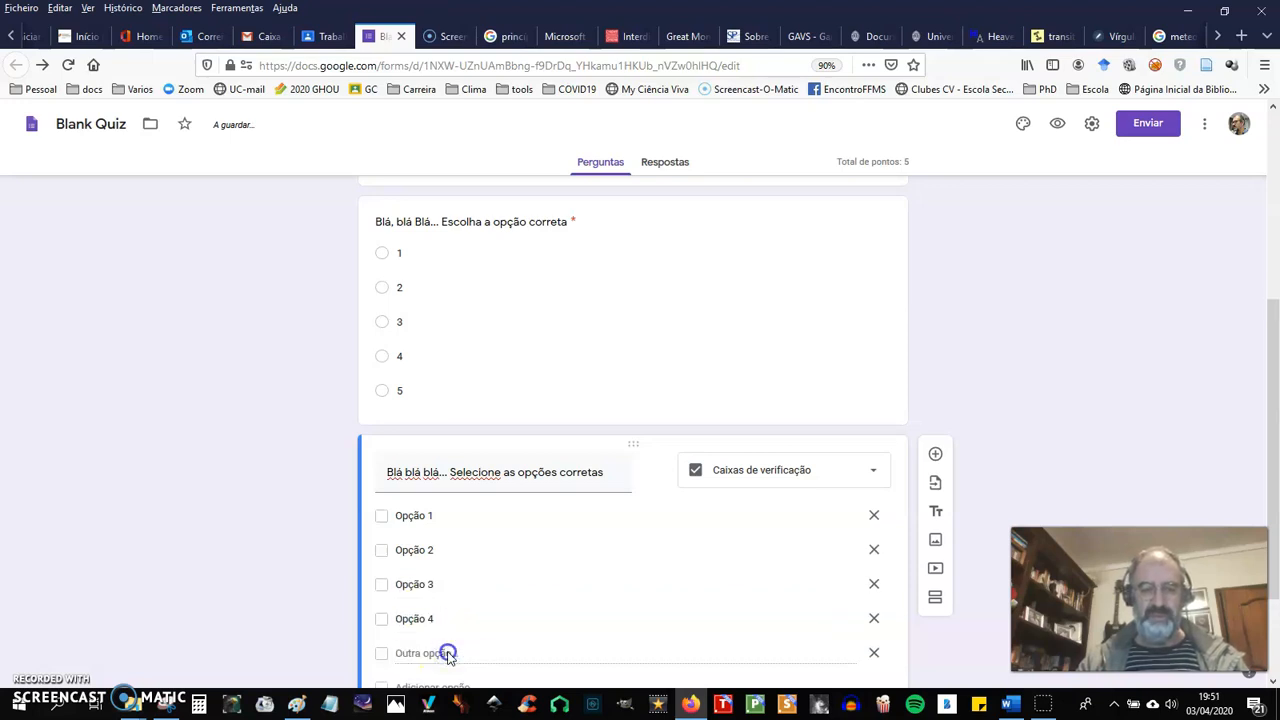
scroll(1266, 360, "down", 3)
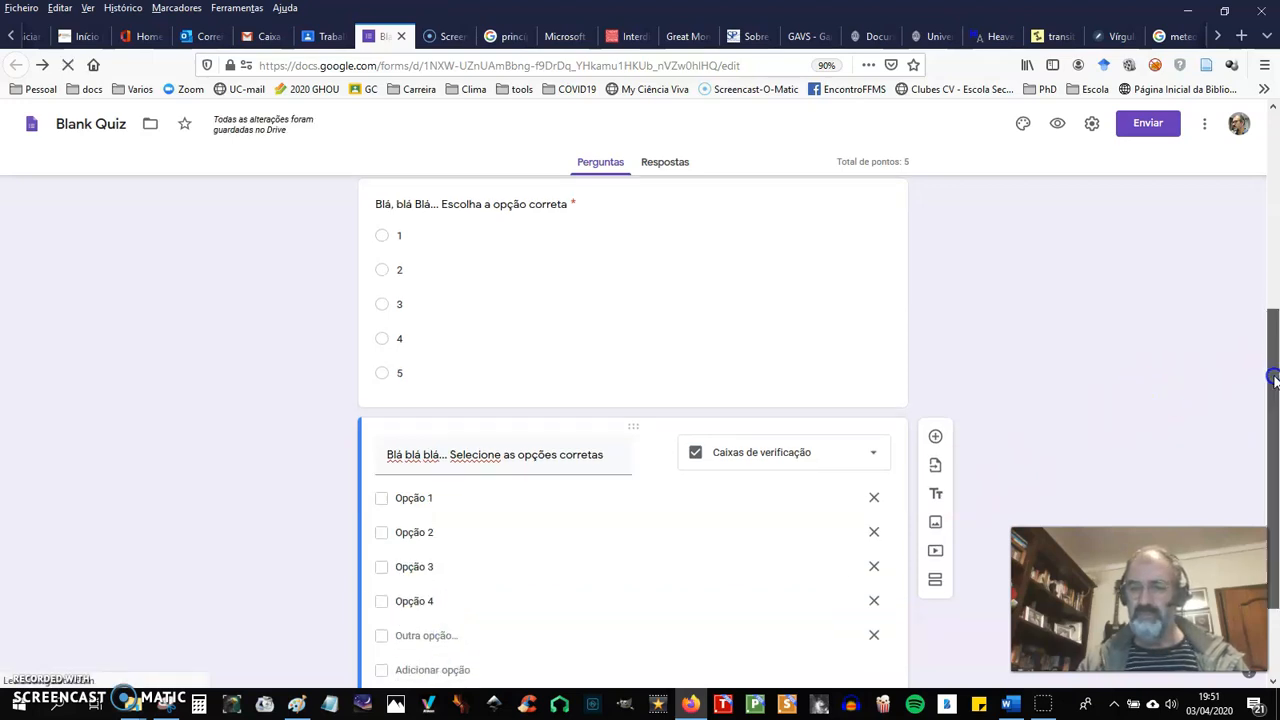
left_click(432, 551)
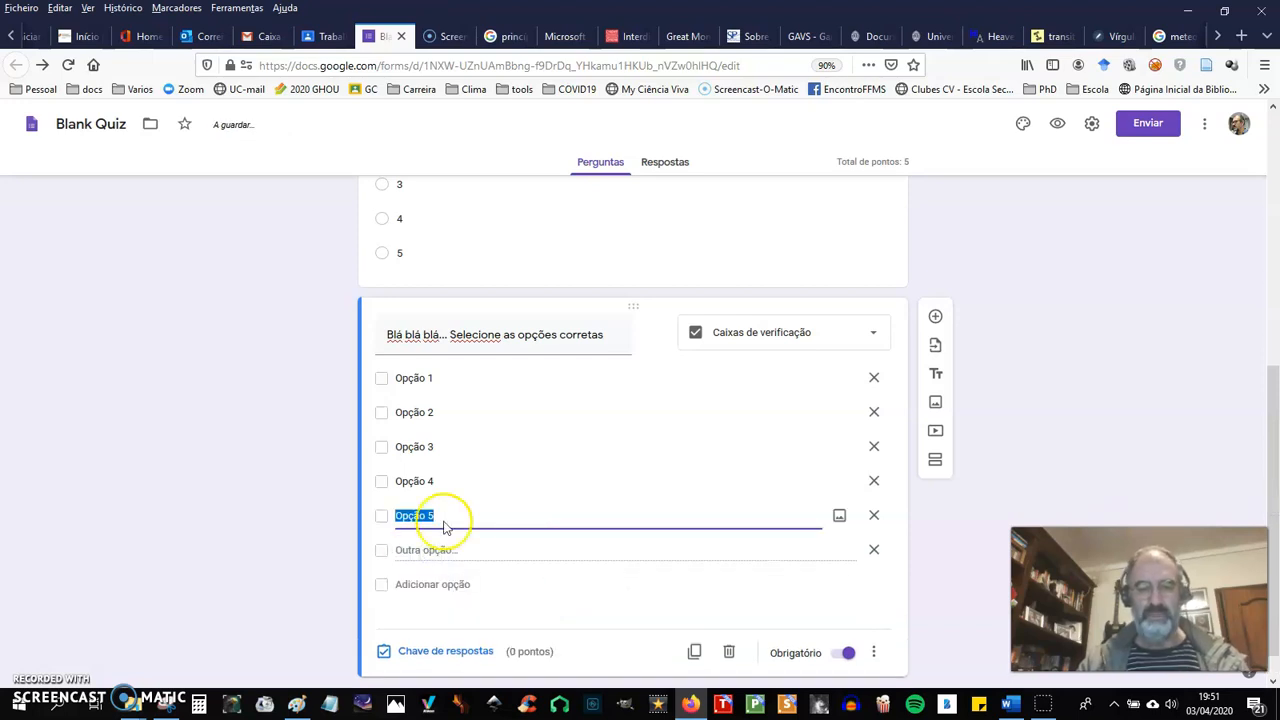
- Set the checkbox question's answer key to Opção 1, Opção 3 and Opção 4 as correct, worth 9 points
left_click(452, 652)
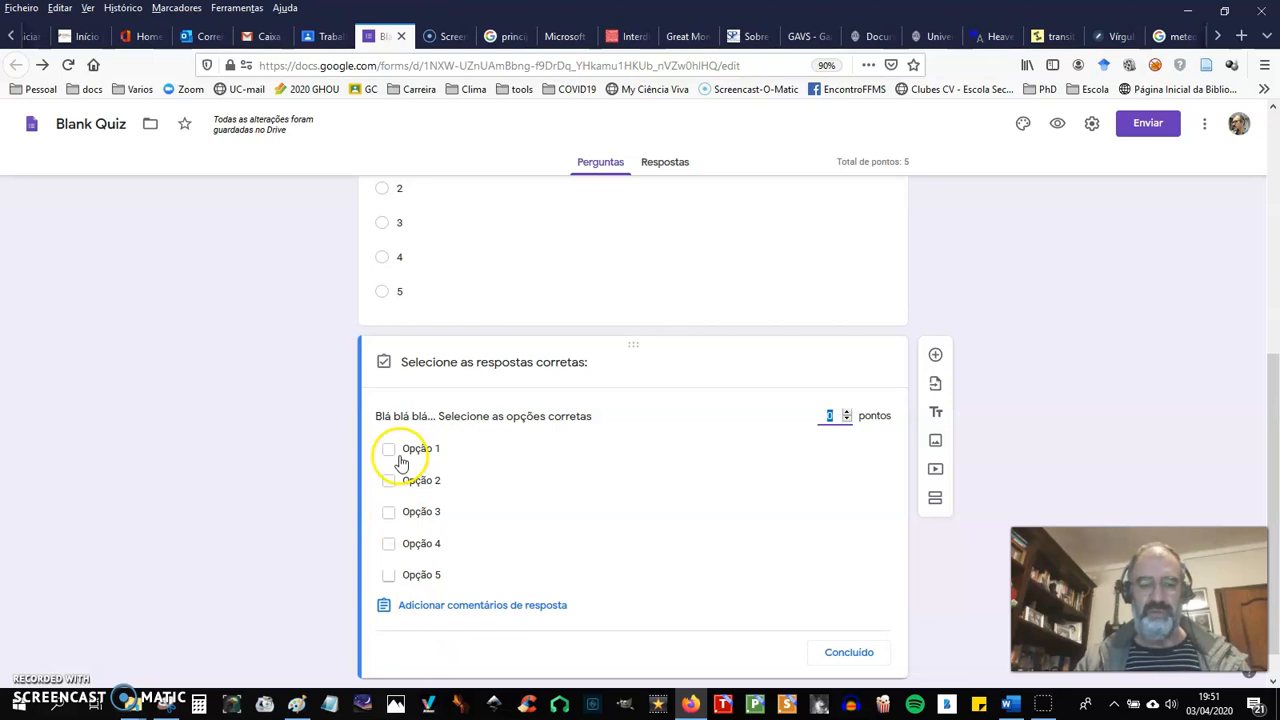
left_click(389, 449)
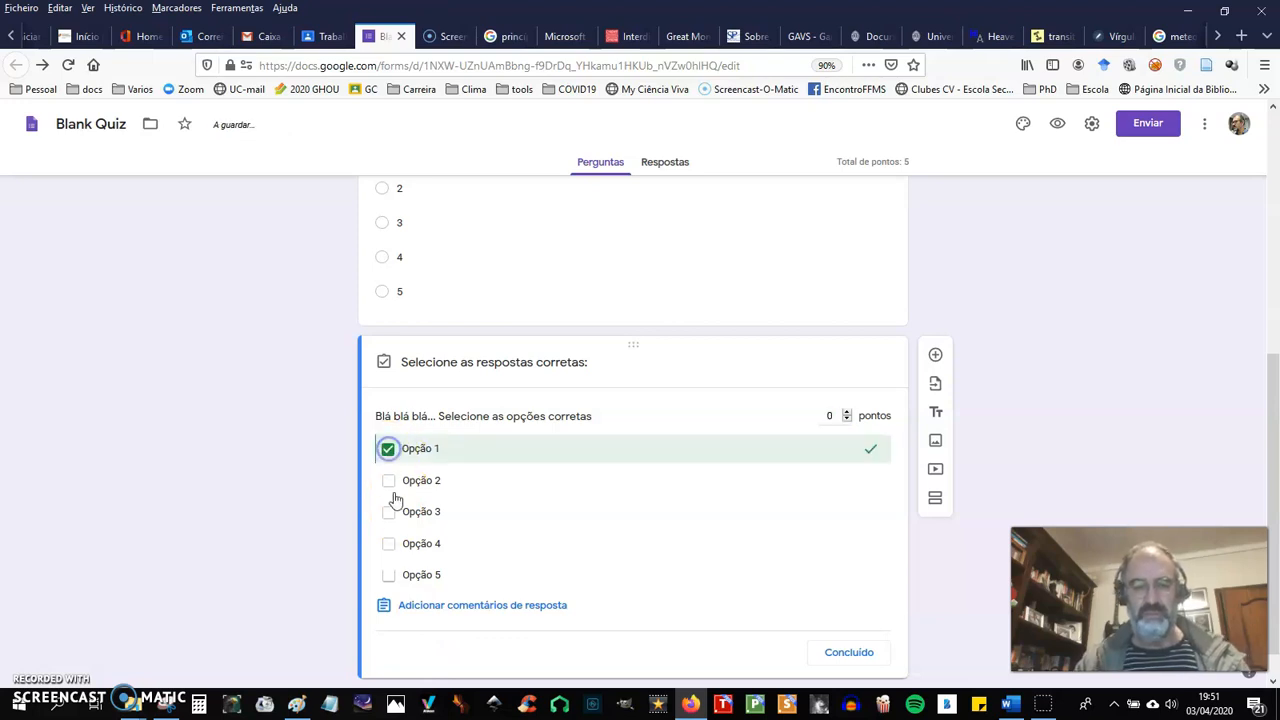
left_click(390, 512)
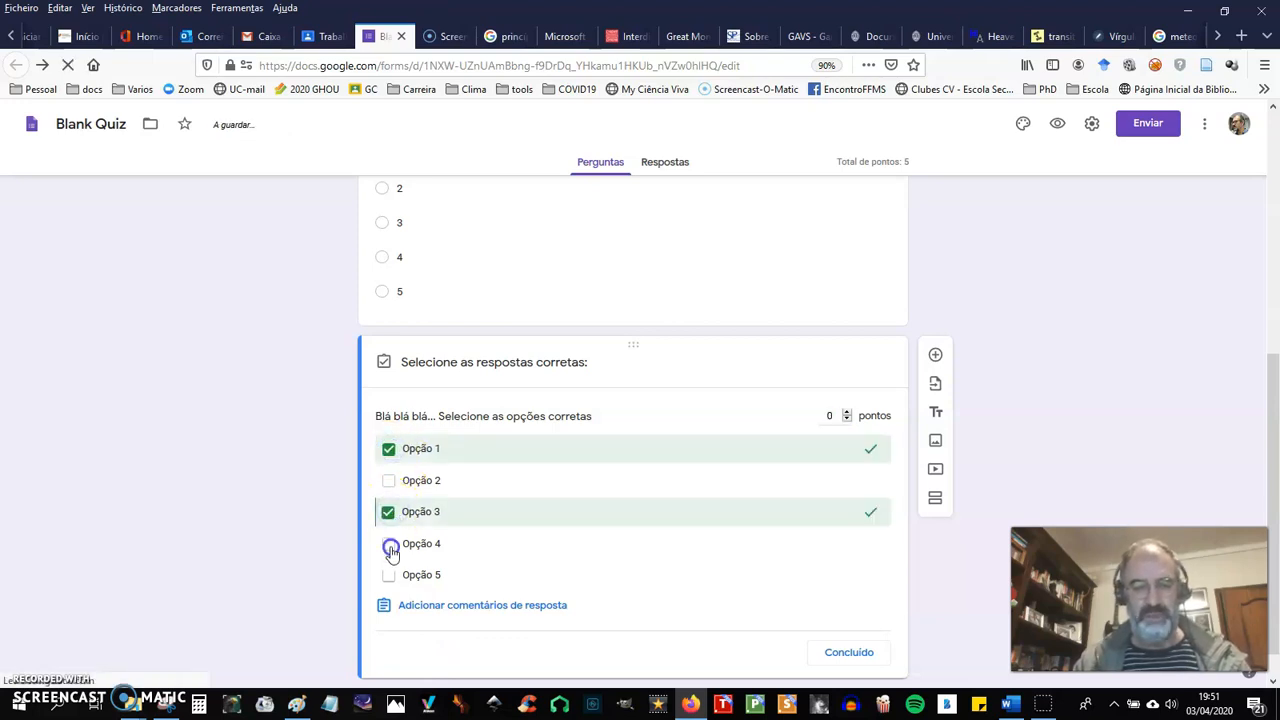
left_click(389, 544)
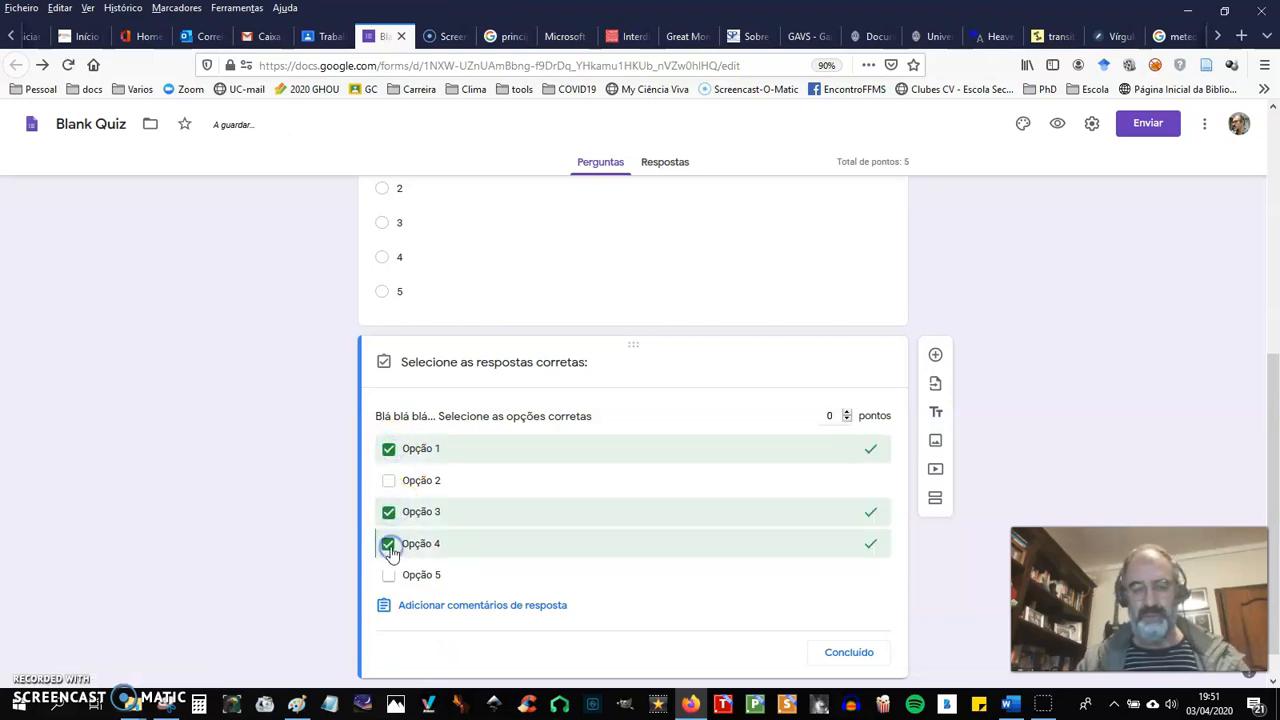
left_click(847, 412)
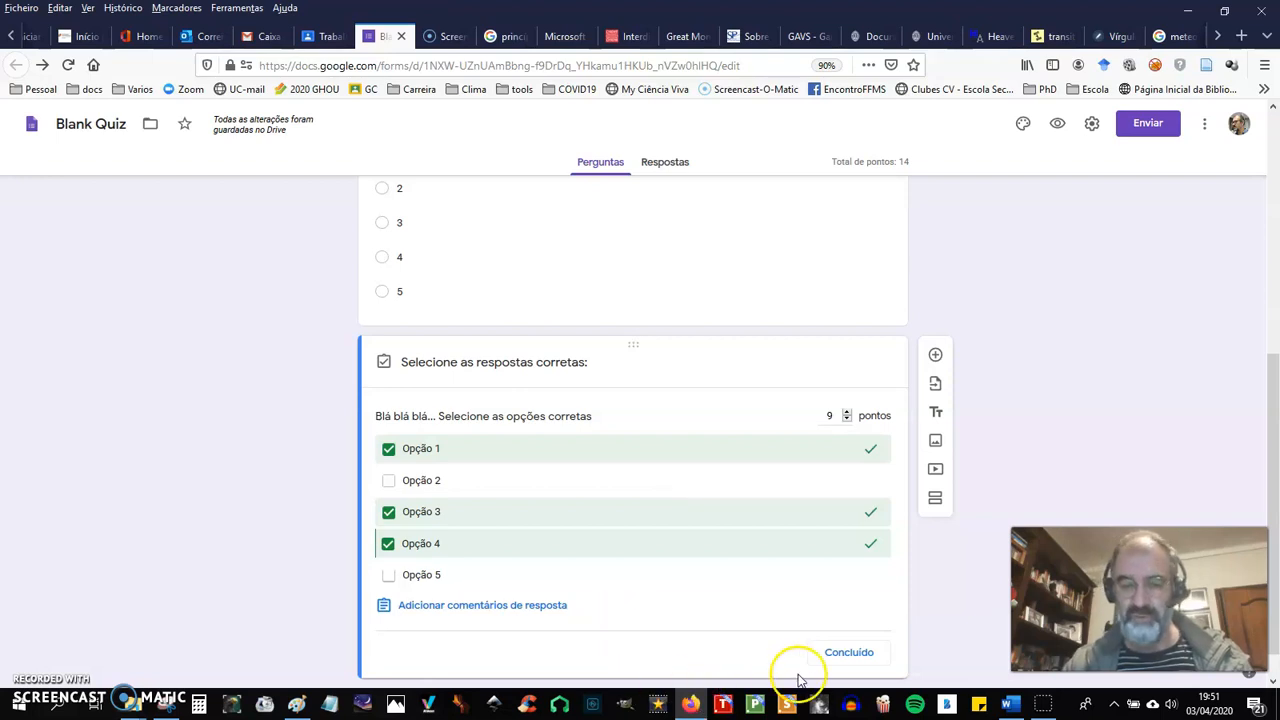
left_click(860, 652)
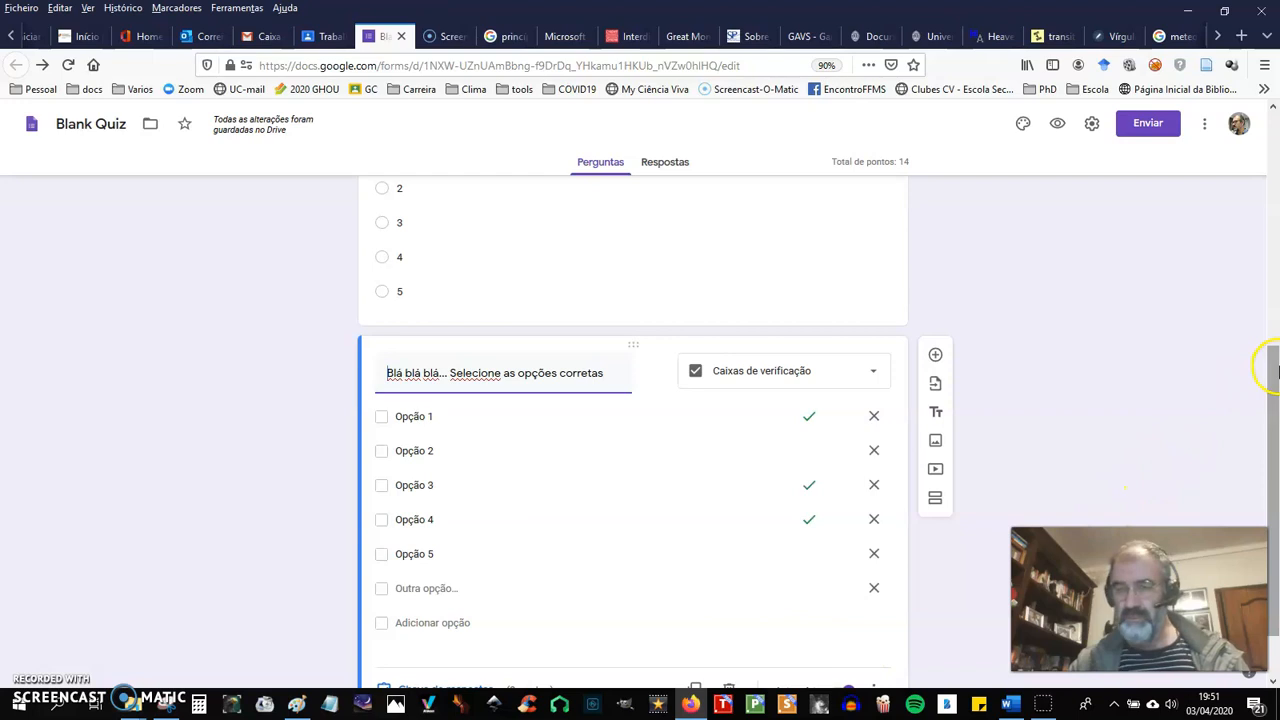
scroll(1268, 400, "down", 1)
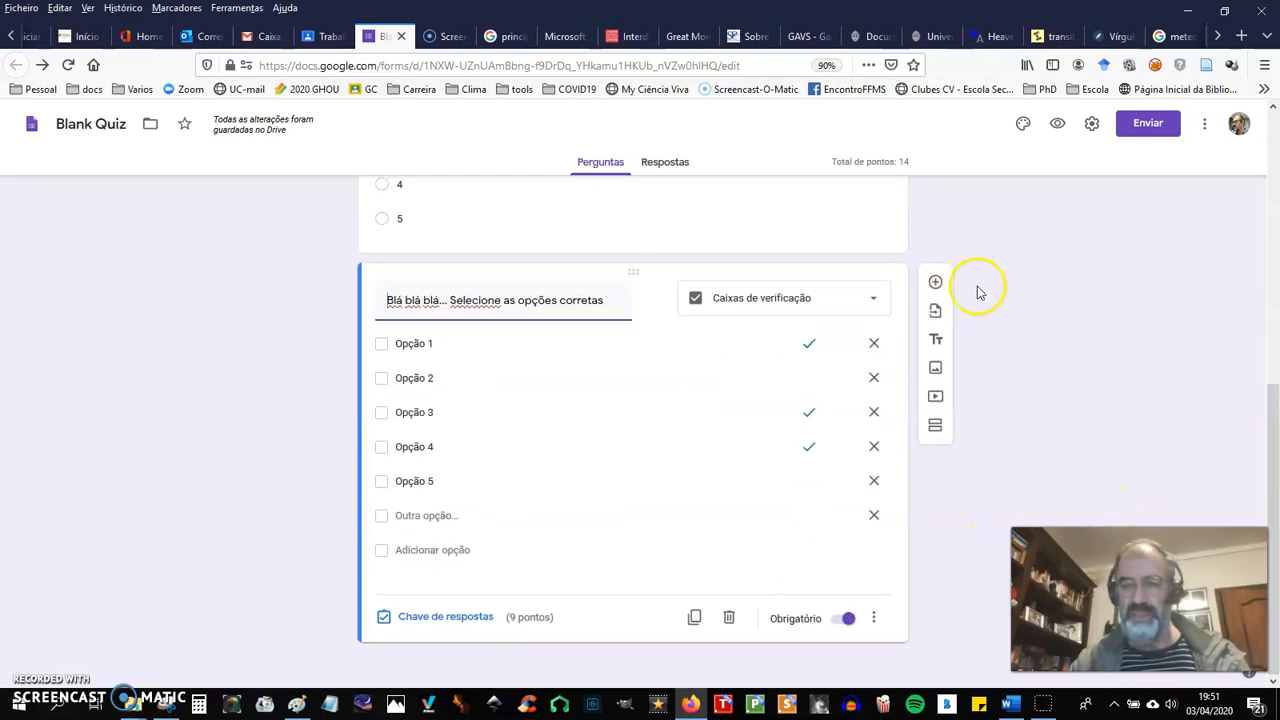
- Add a paragraph (Parágrafo) question below the checkbox one, titled "Diga o que entende por...."
left_click(935, 282)
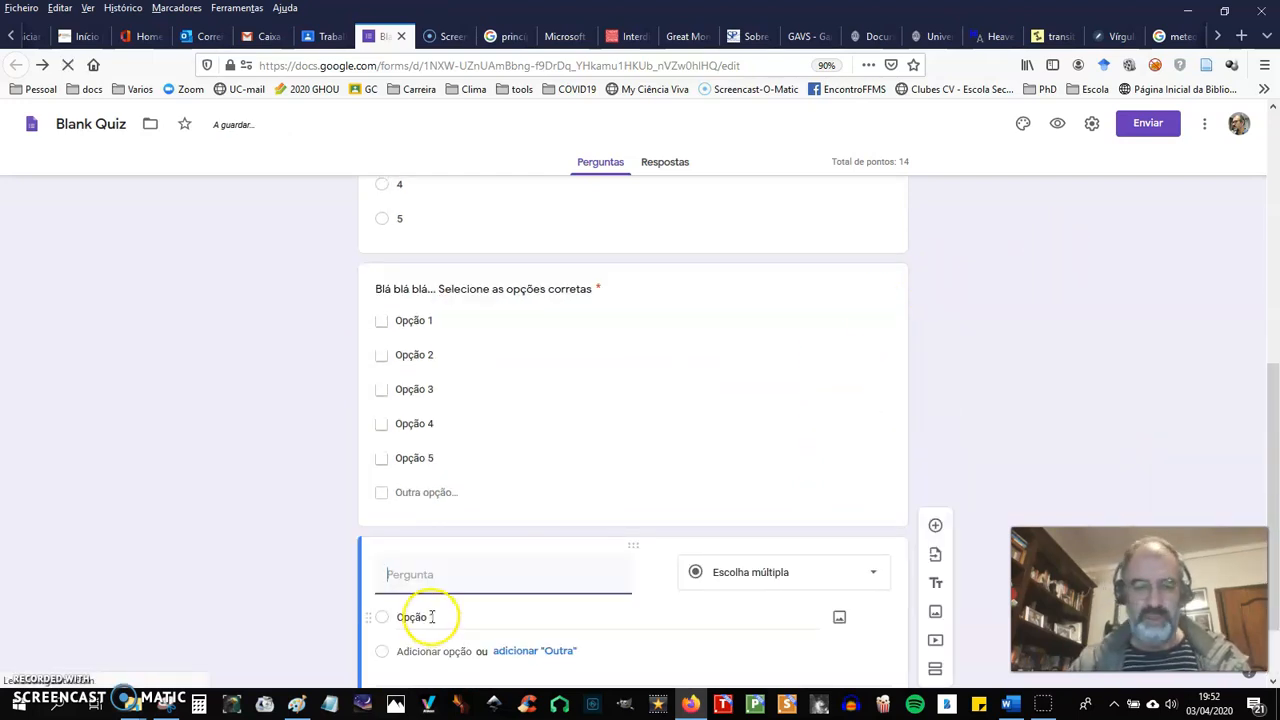
type("Diga o que entende")
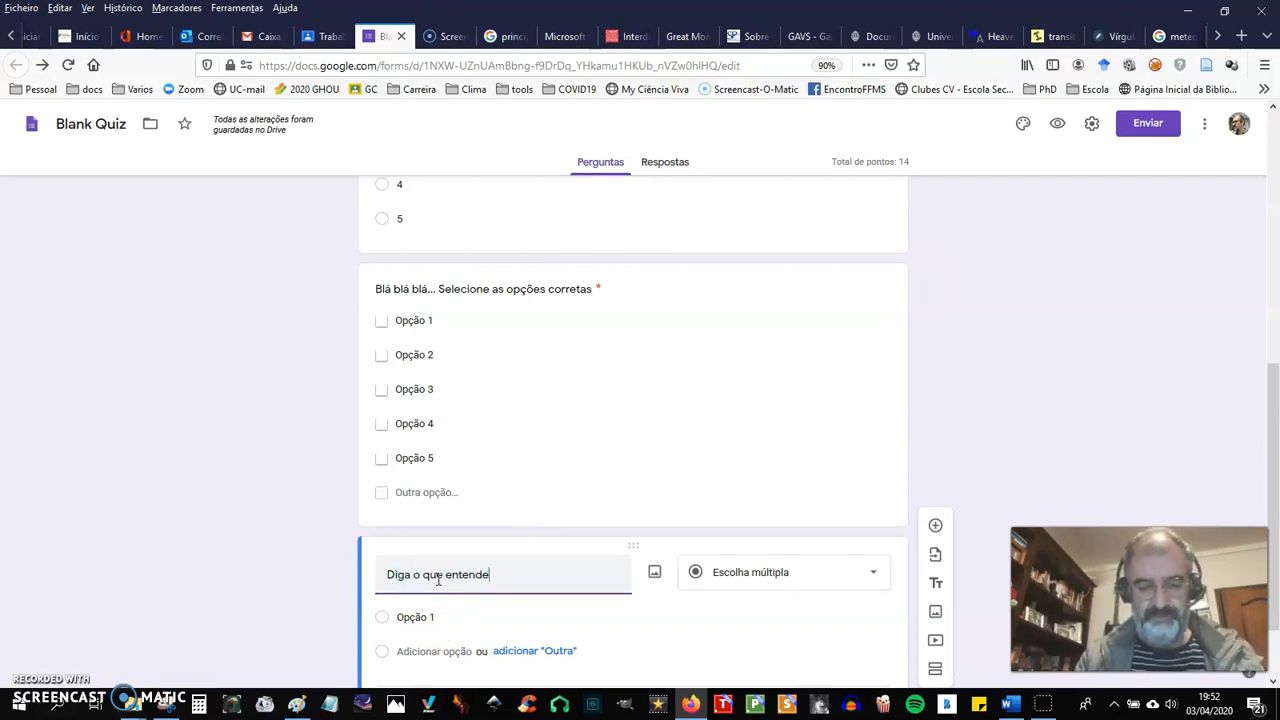
type(" por....")
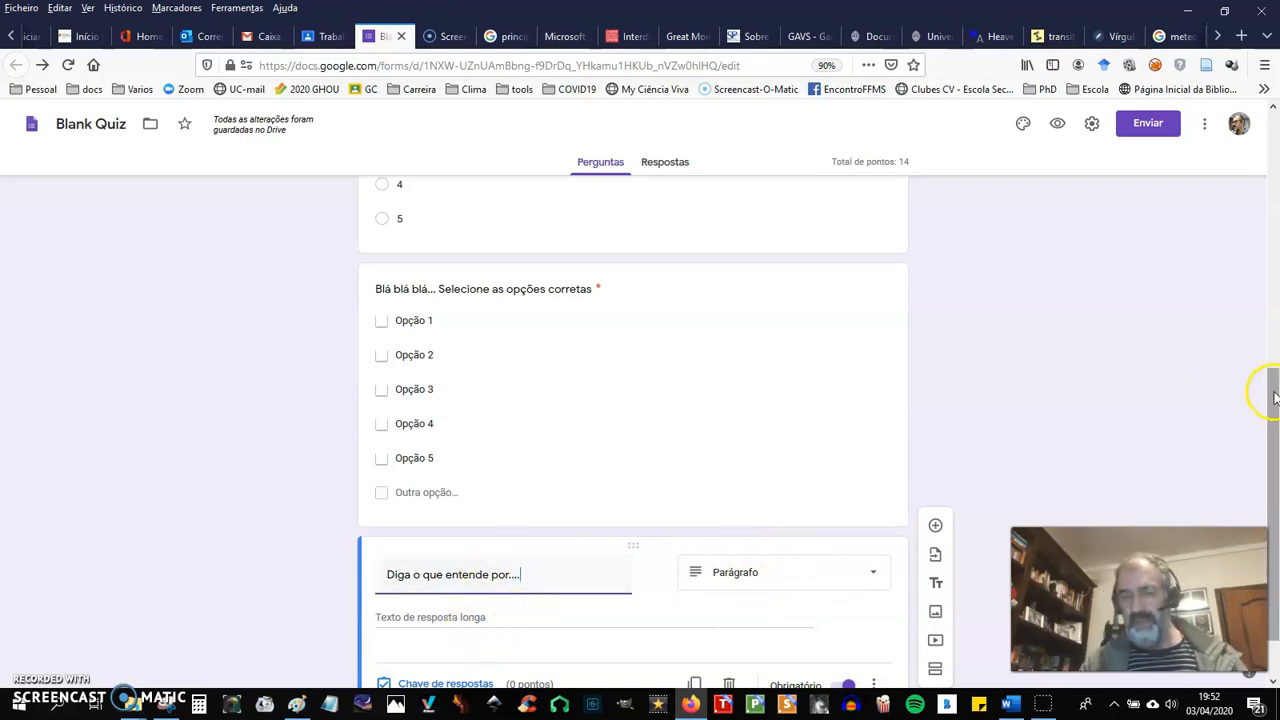
- Set the paragraph question's answer key to 15 points
left_click_drag(1274, 393, 1276, 494)
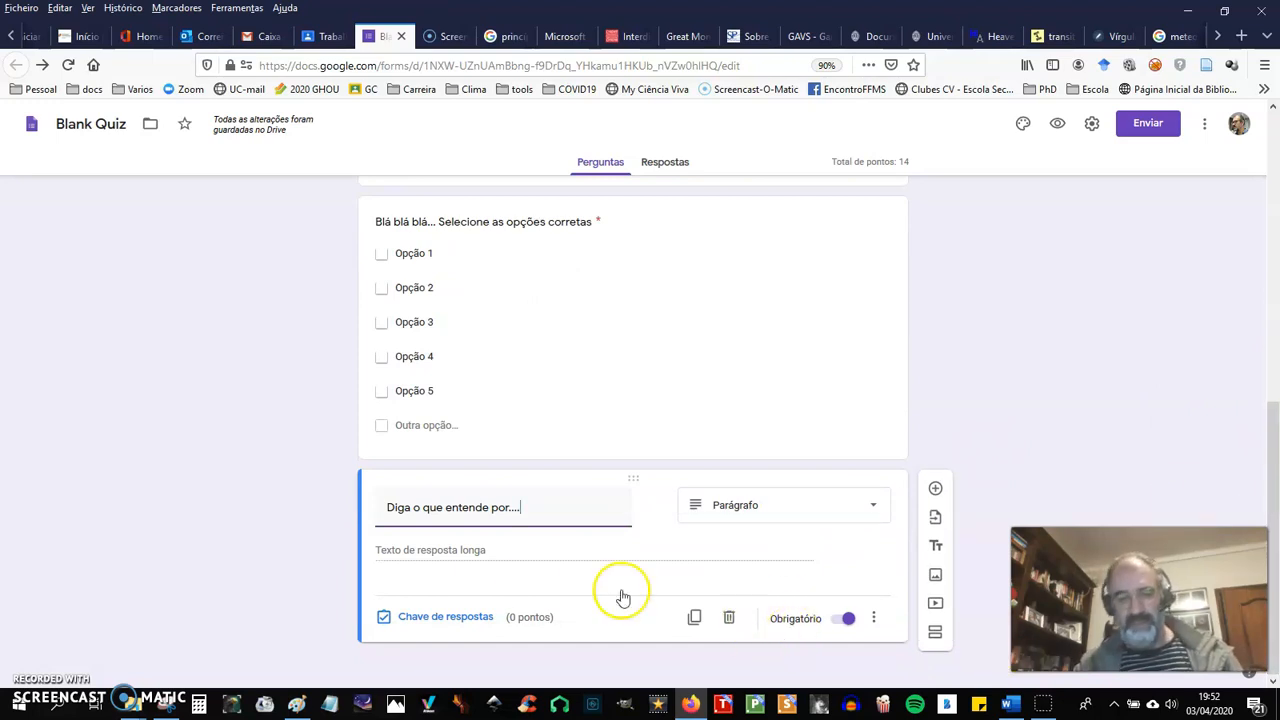
left_click(472, 625)
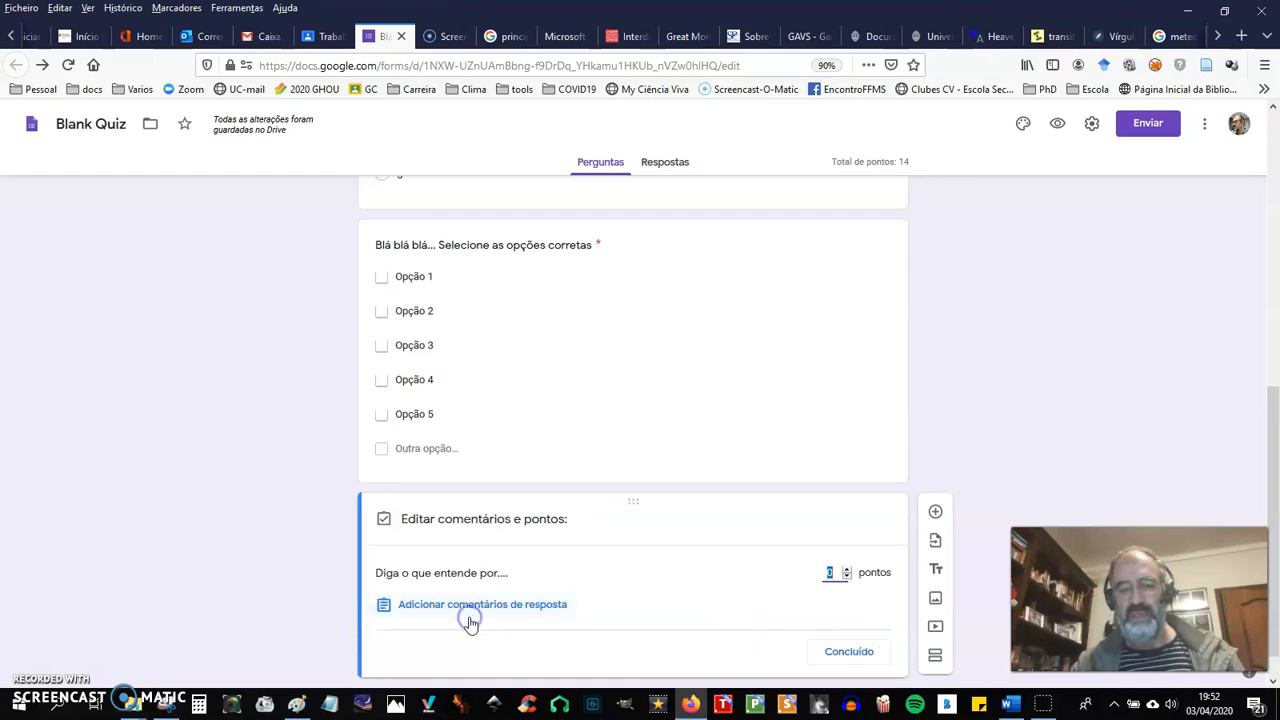
left_click(846, 568)
left_click(846, 568)
left_click(846, 568)
left_click(846, 568)
left_click(846, 569)
left_click(846, 569)
left_click(846, 569)
left_click(846, 569)
left_click(846, 569)
left_click(846, 569)
left_click(846, 569)
left_click(860, 655)
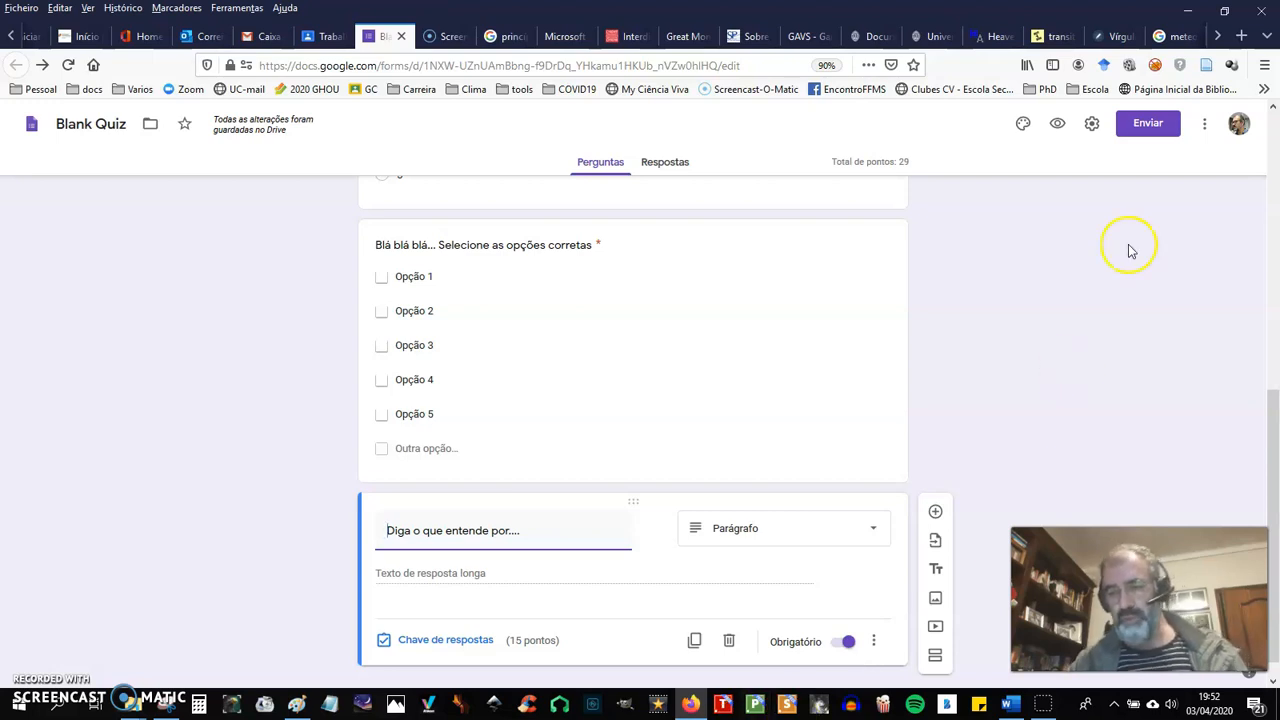
- Apply the red theme colour and insert the chemistry flasks picture from Trabalho e escola as the form's header image
scroll(1274, 430, "down", 1)
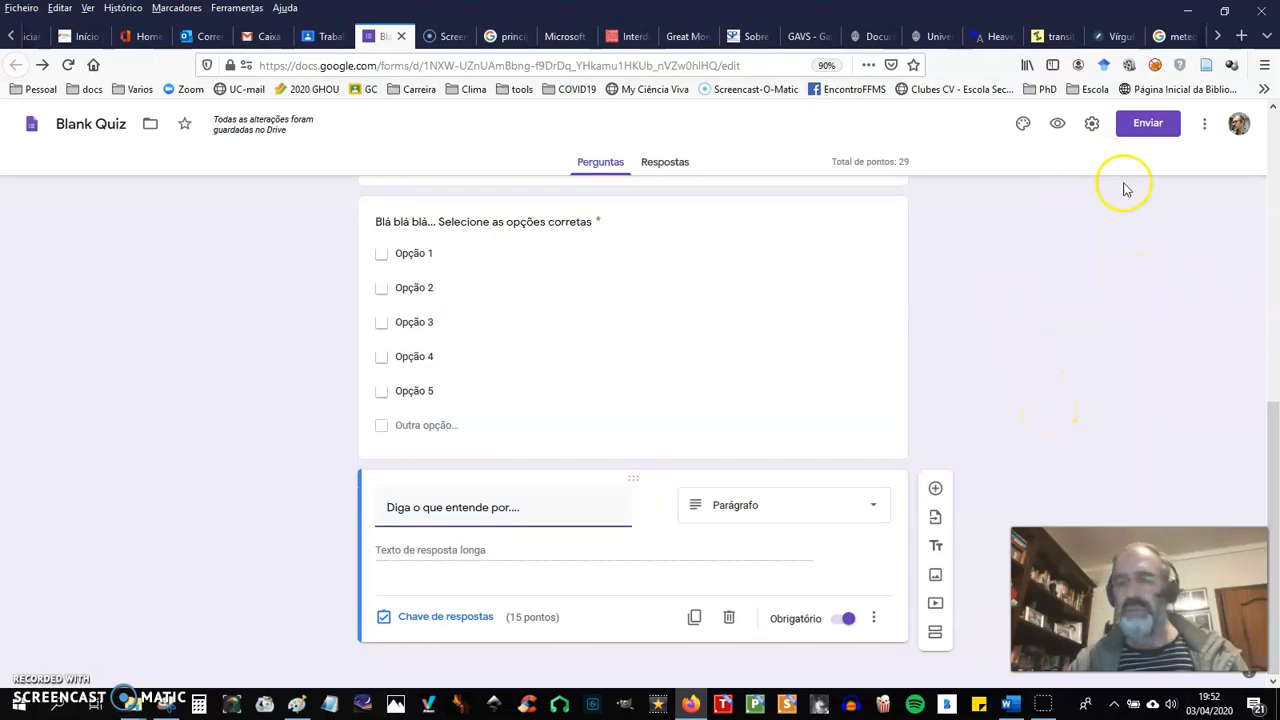
left_click(1023, 124)
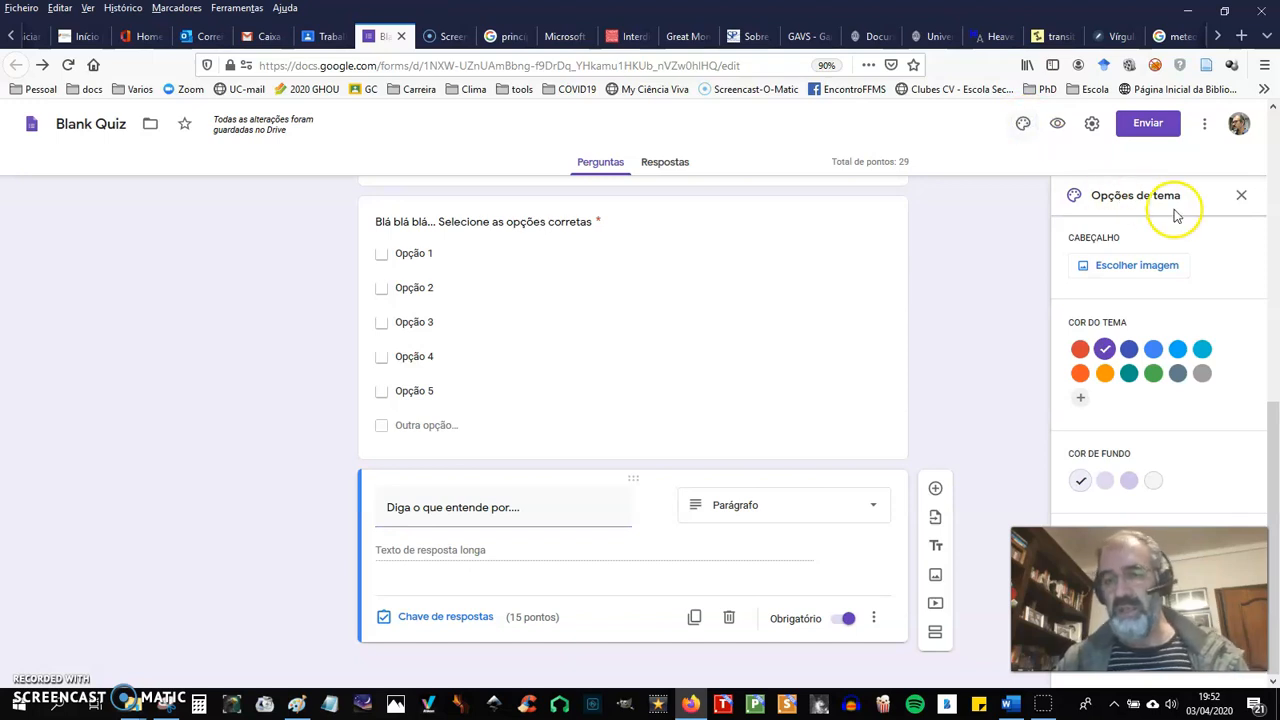
left_click(1084, 358)
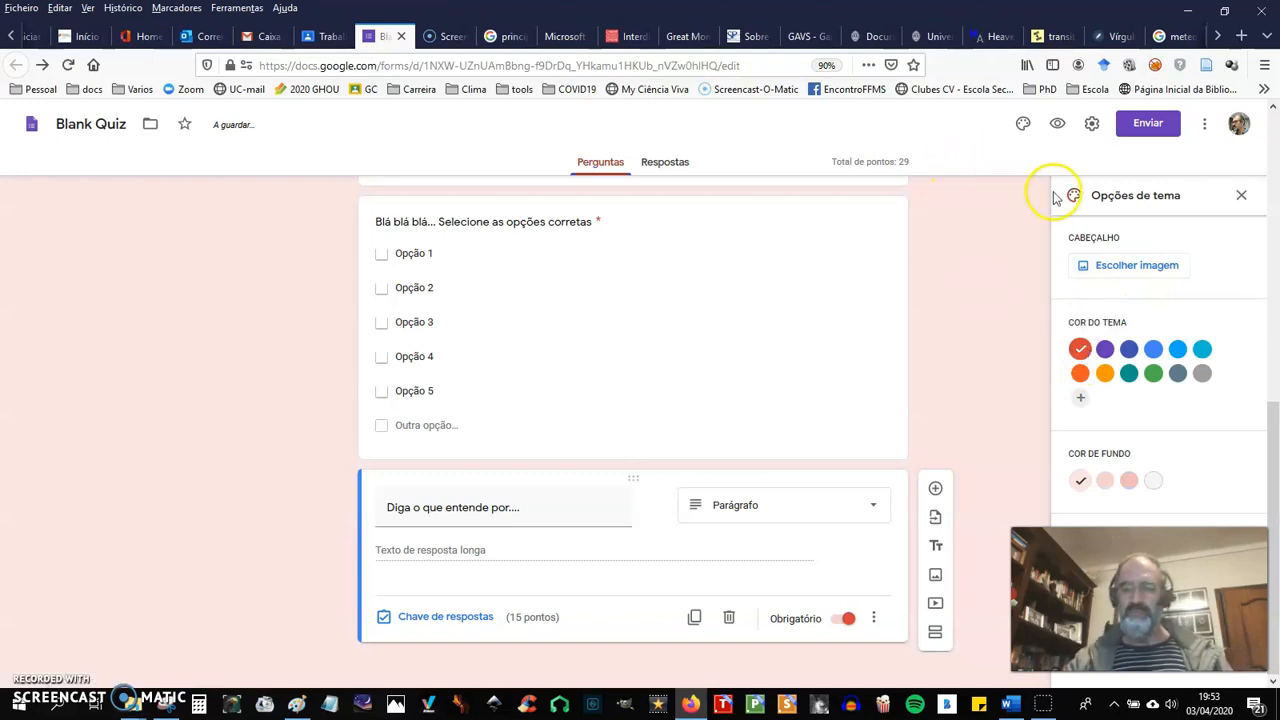
left_click(1129, 280)
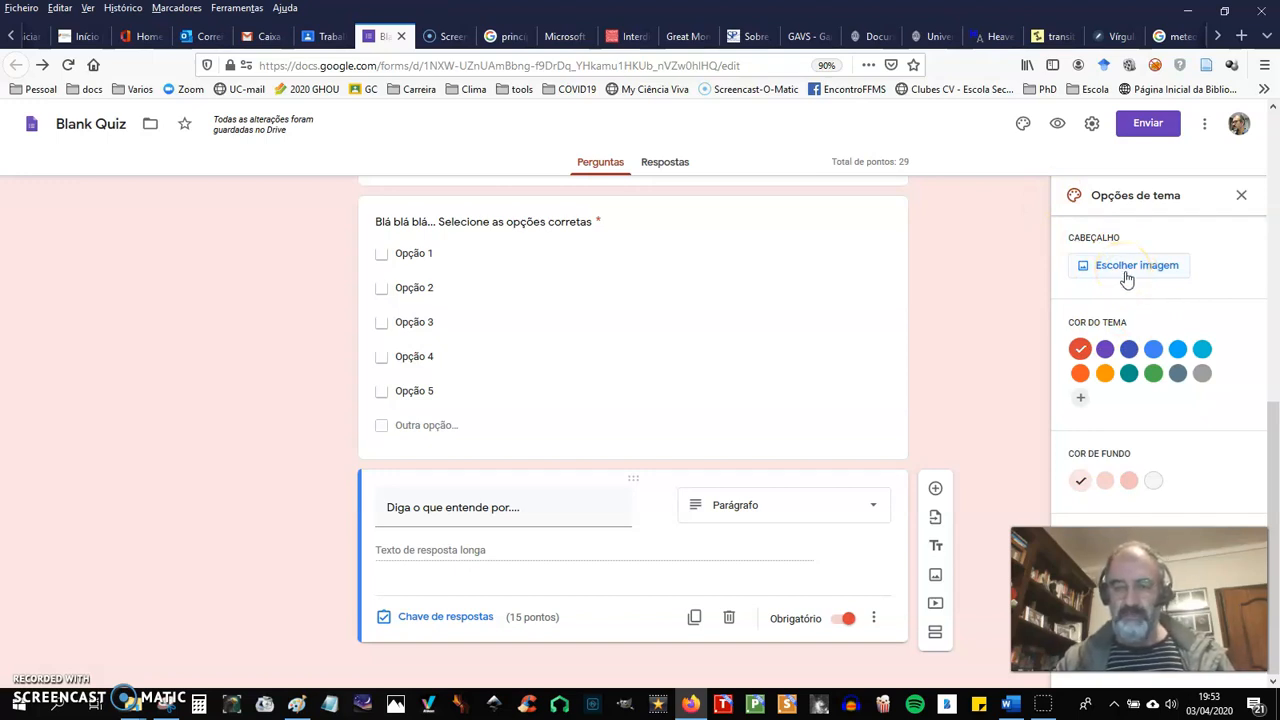
left_click(1127, 279)
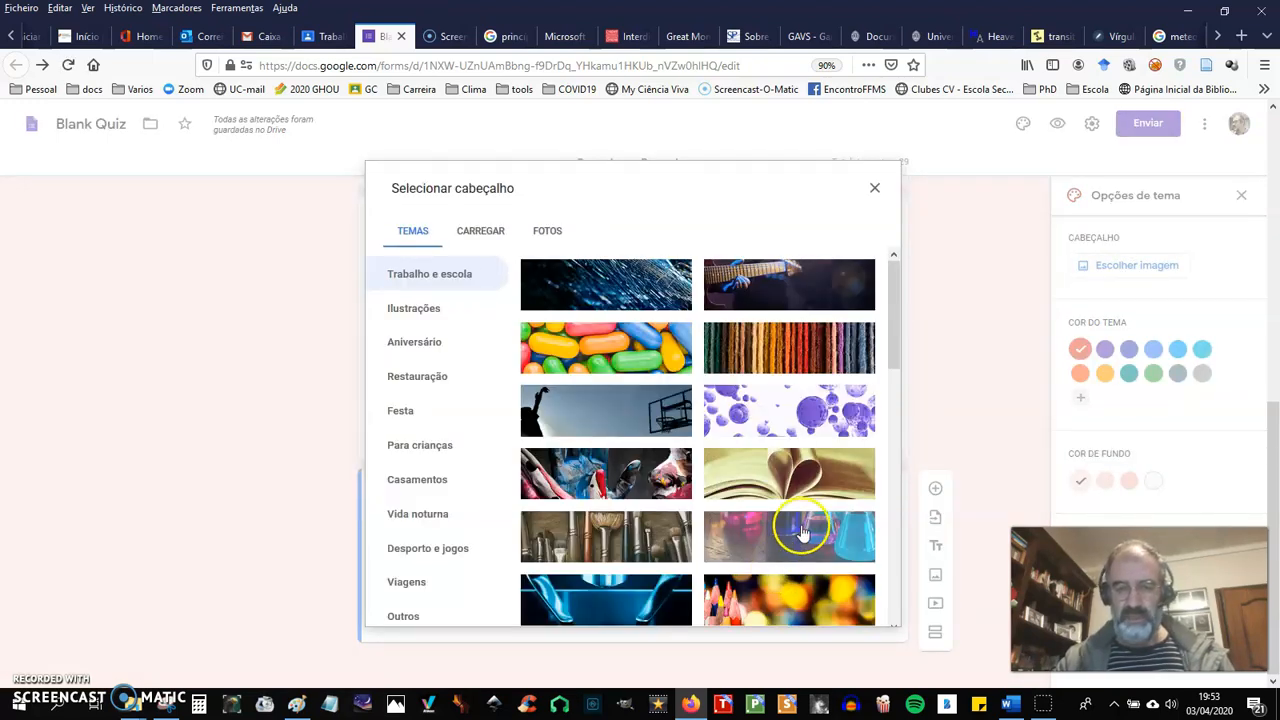
left_click(803, 535)
left_click(857, 606)
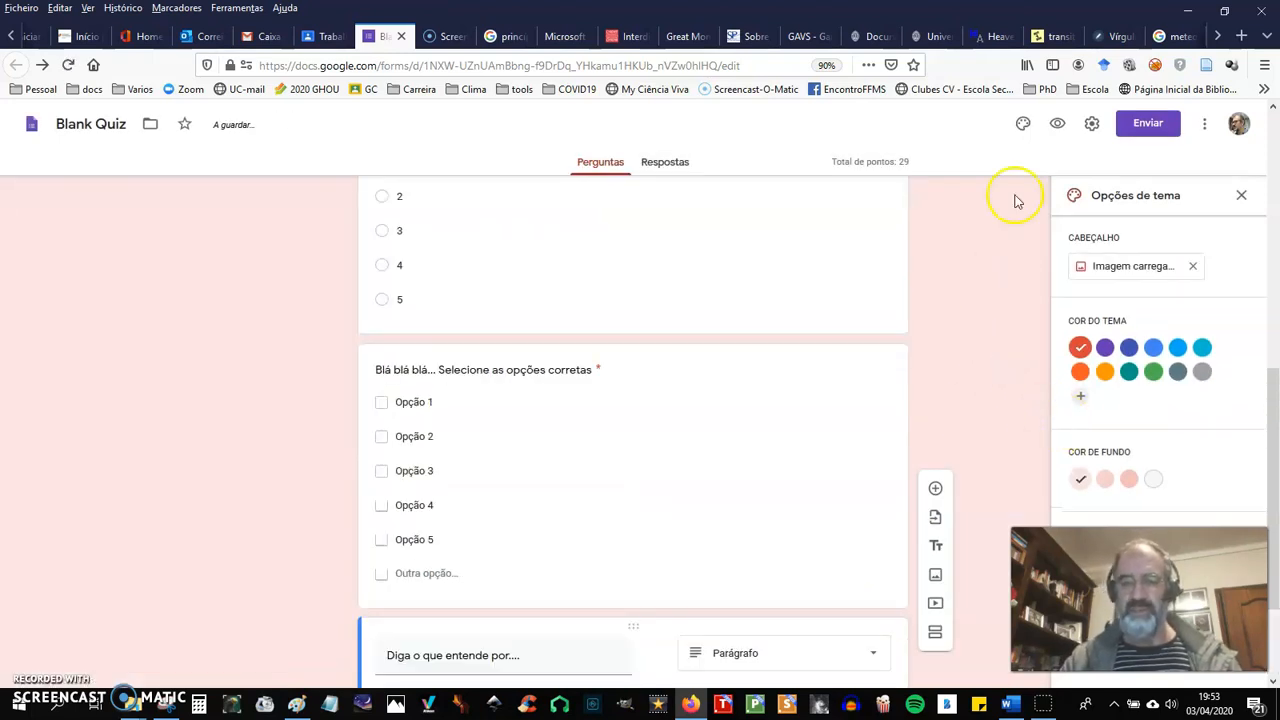
- Configure the form to collect e-mail addresses and always send response receipts, review the presentation and quiz settings, and save
left_click(1091, 123)
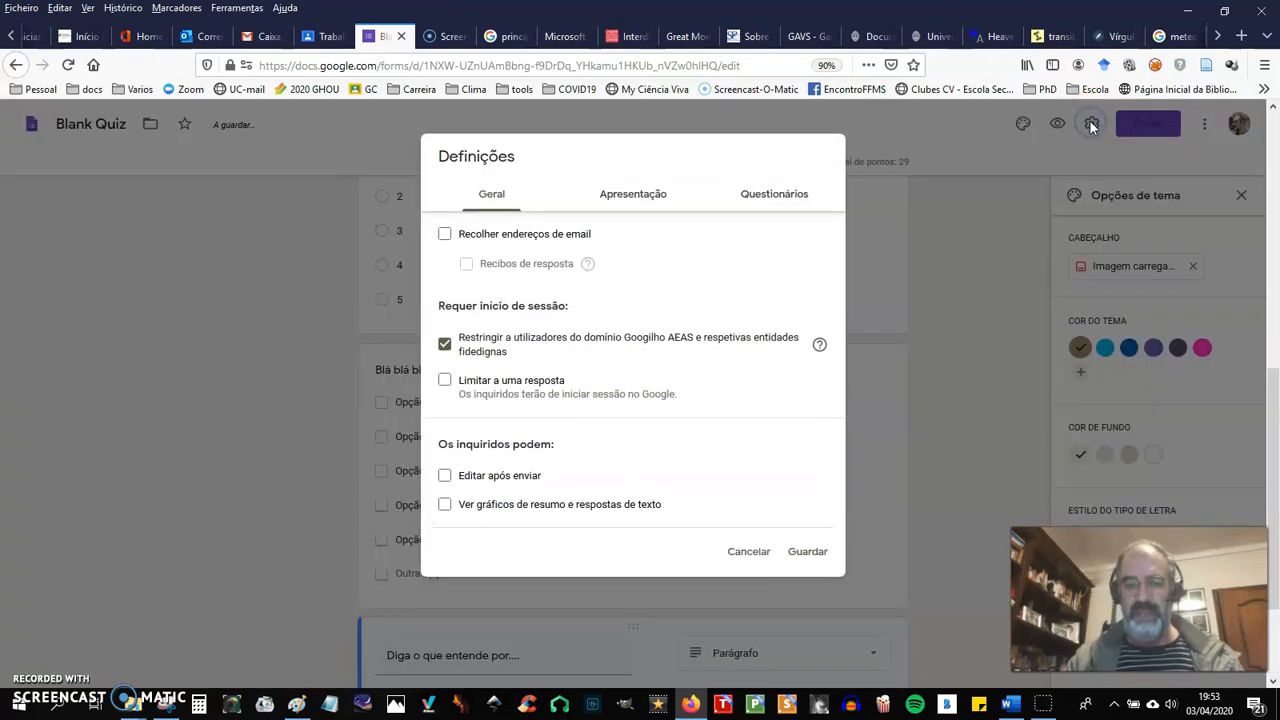
left_click(445, 236)
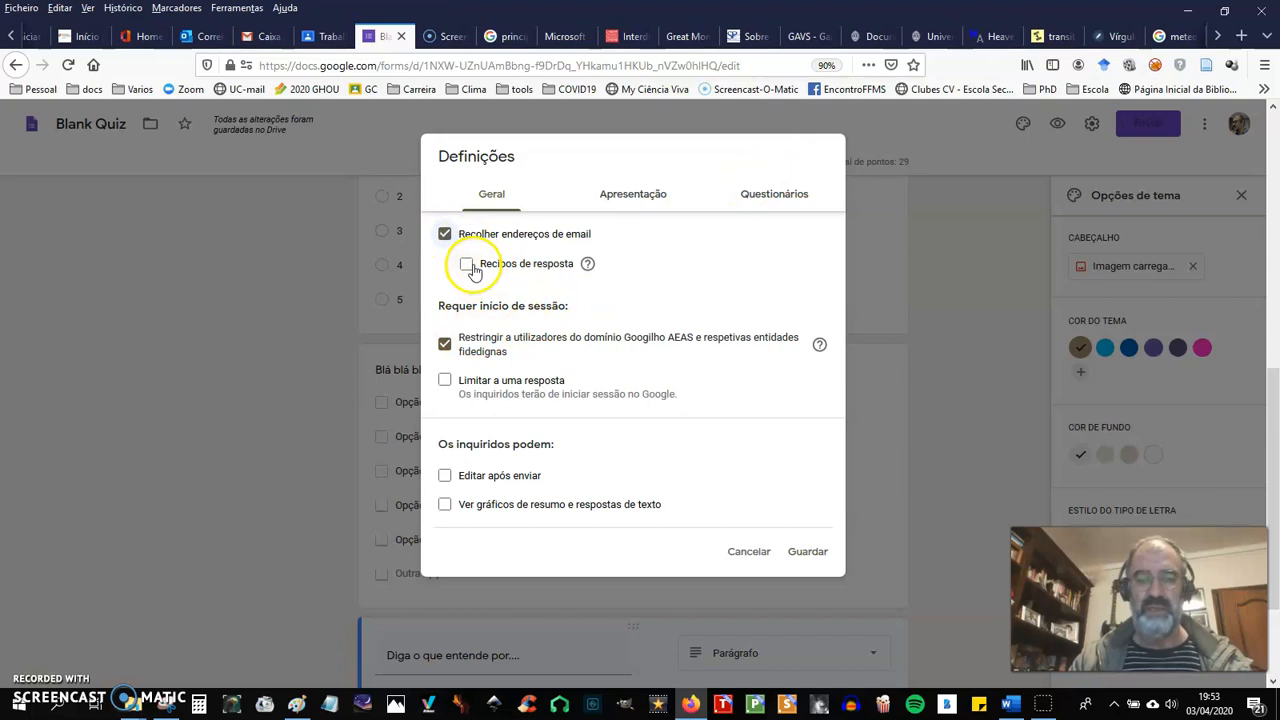
left_click(467, 266)
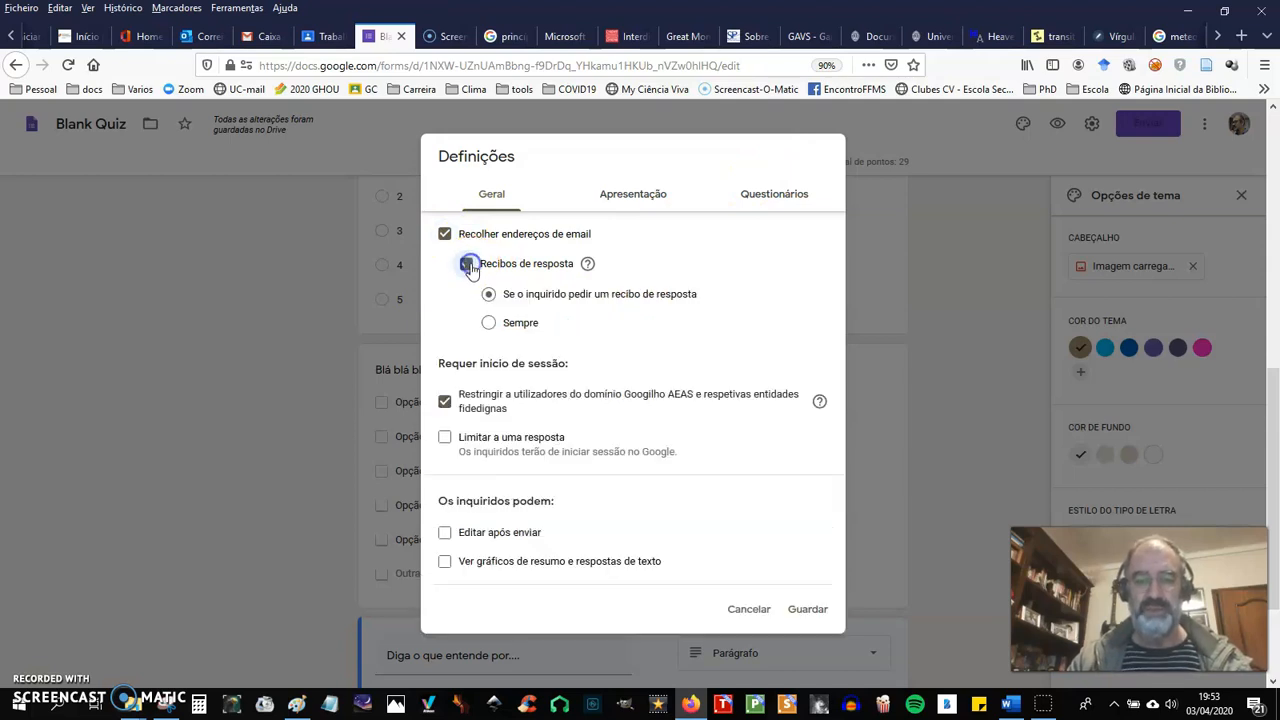
left_click(489, 324)
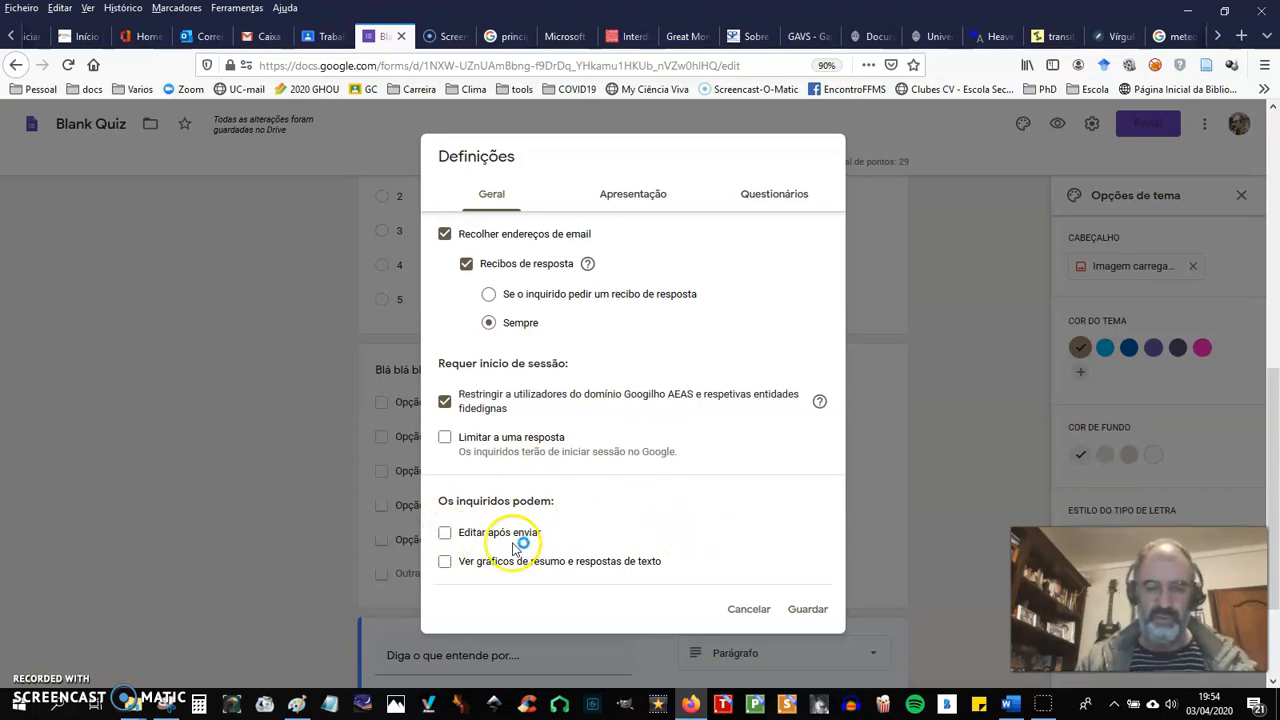
left_click(640, 195)
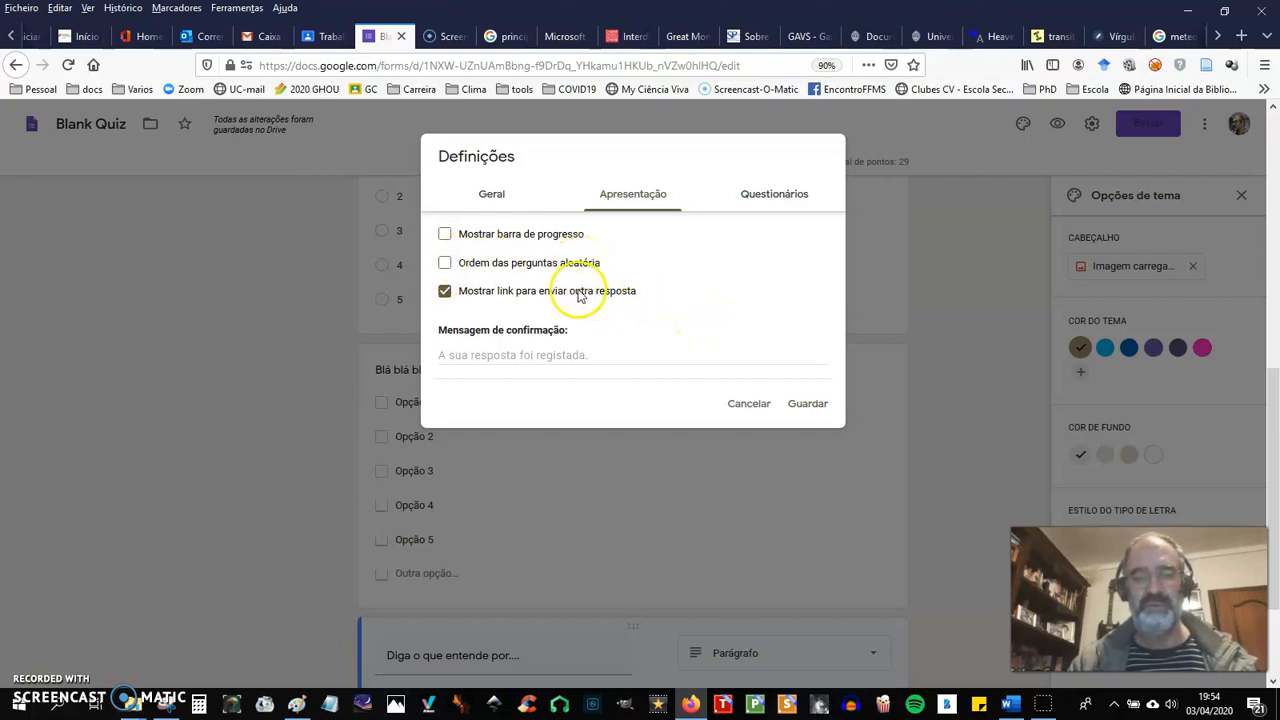
left_click(797, 203)
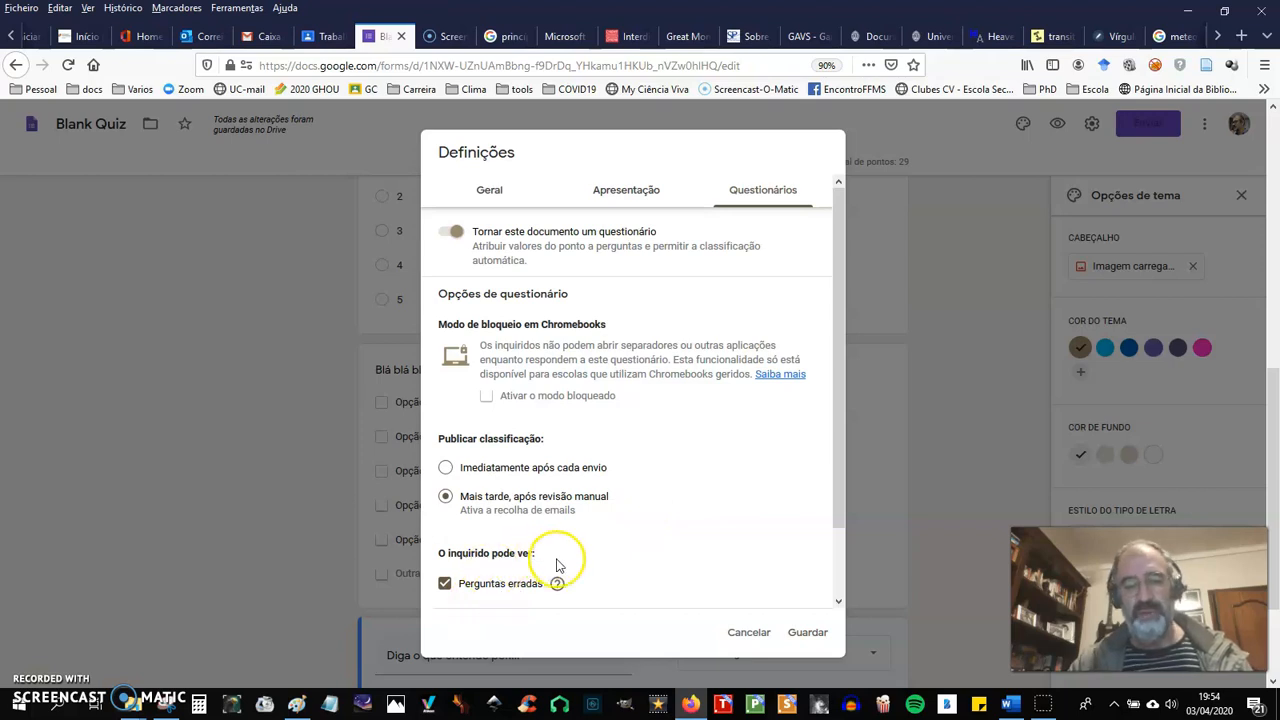
left_click(806, 634)
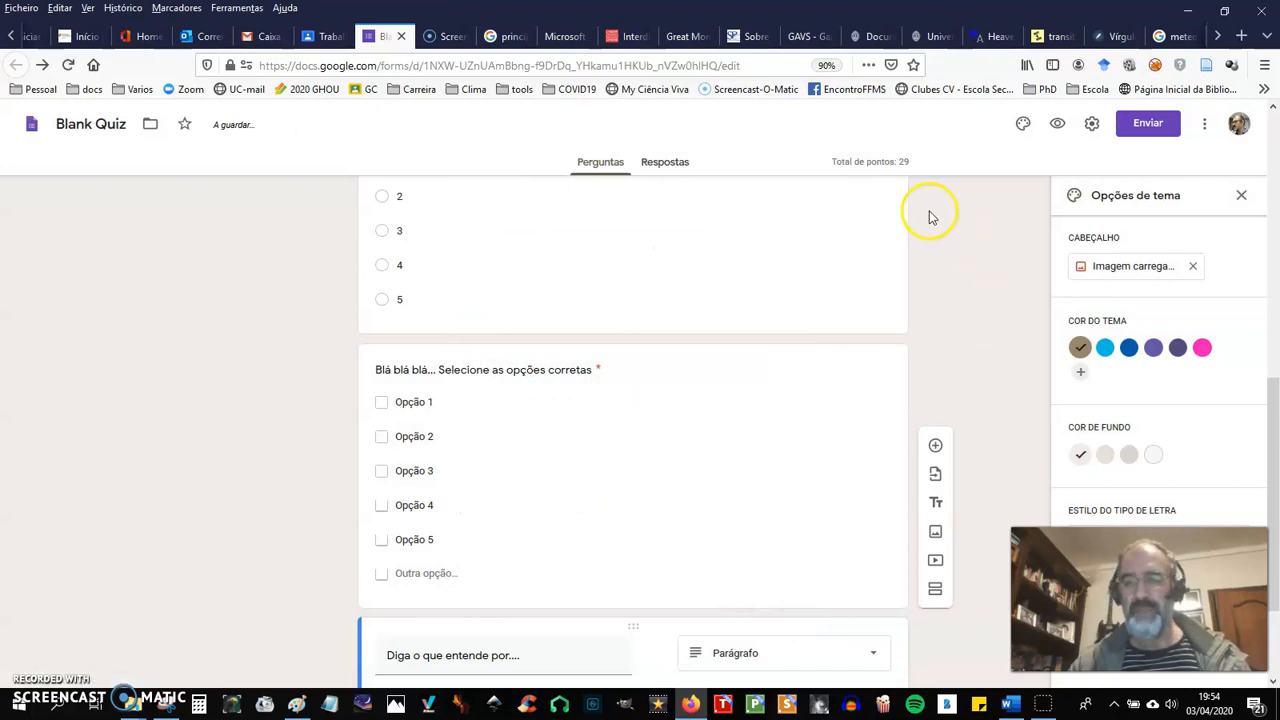
- Preview the quiz as a respondent and choose 11.ºB for the Turma question
left_click(1057, 124)
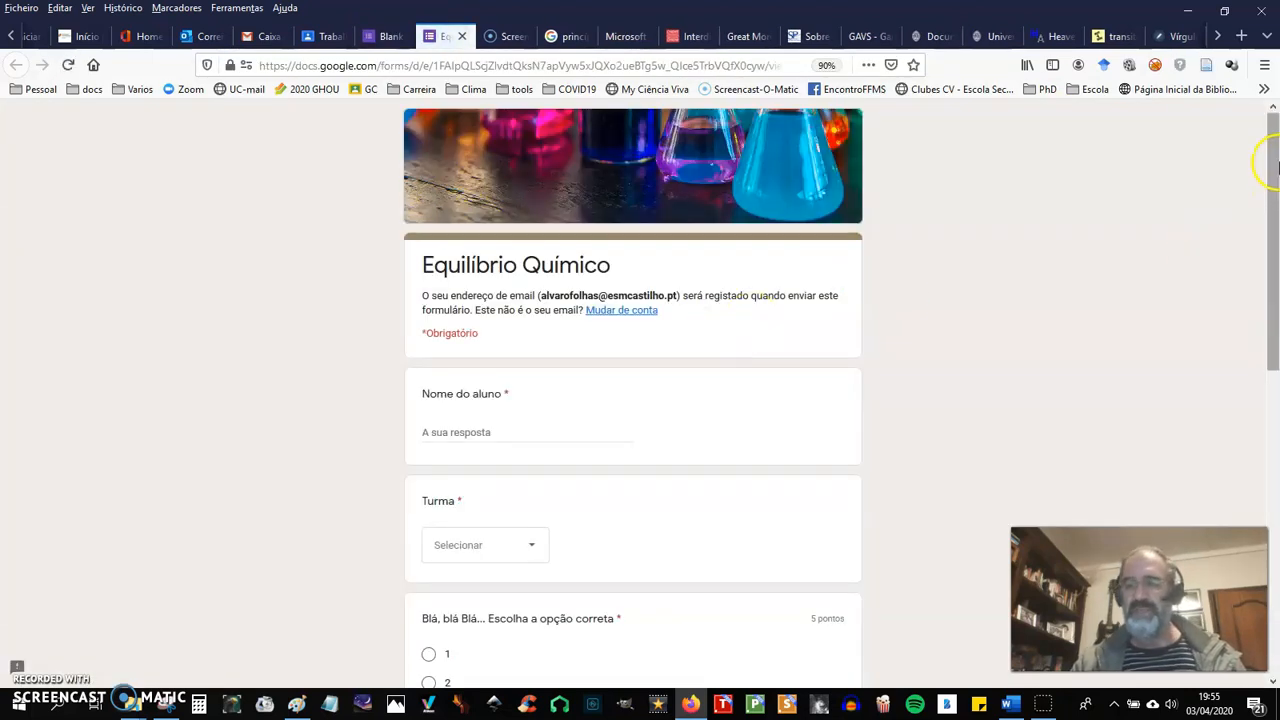
left_click_drag(1274, 158, 1271, 263)
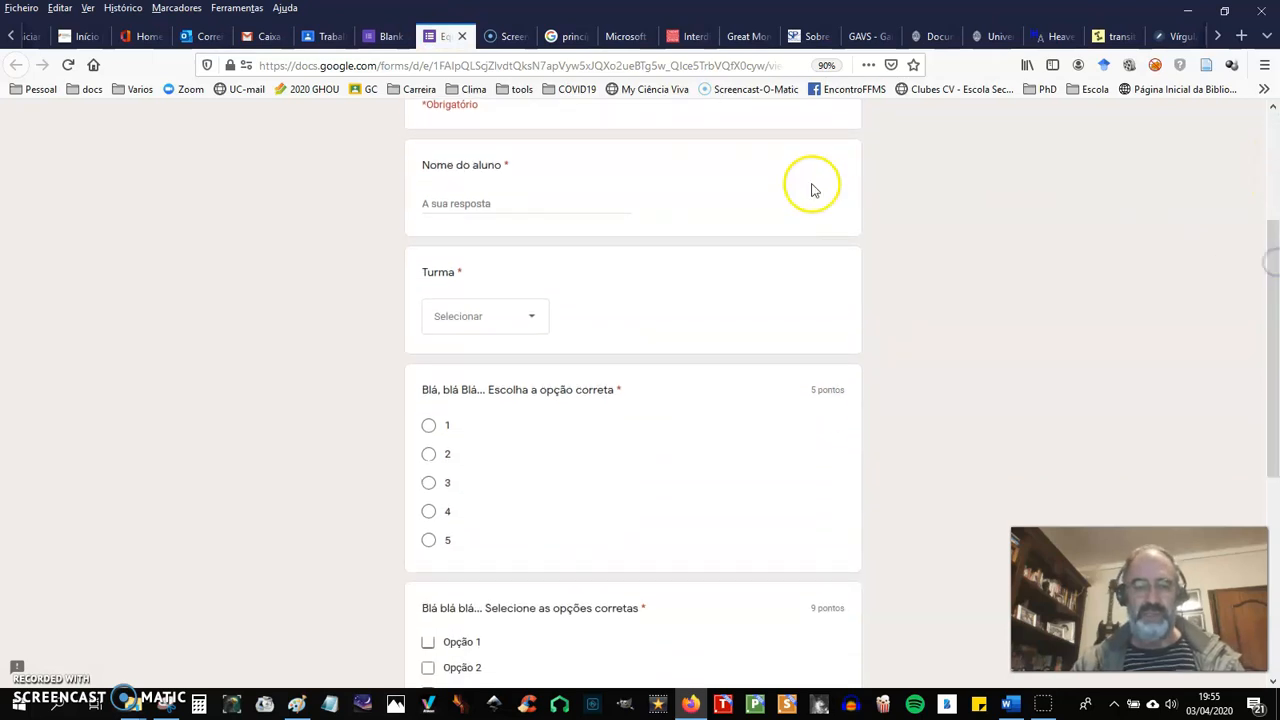
left_click(531, 317)
left_click(440, 396)
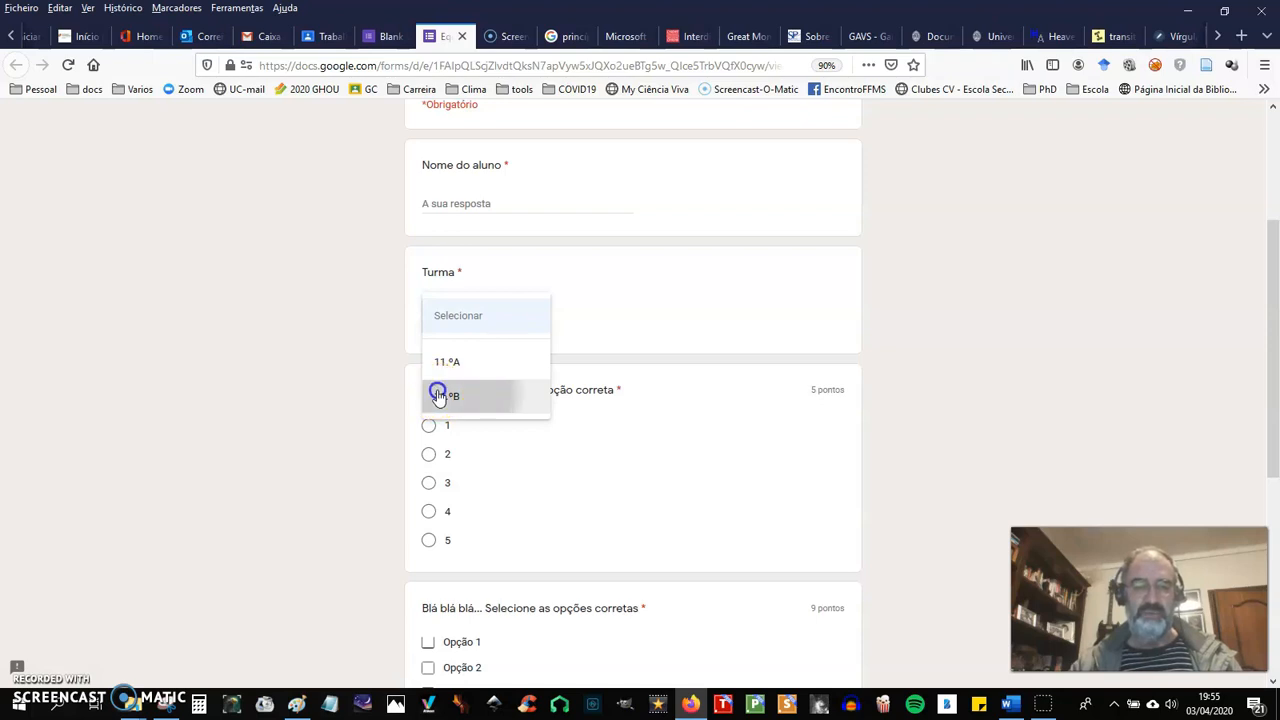